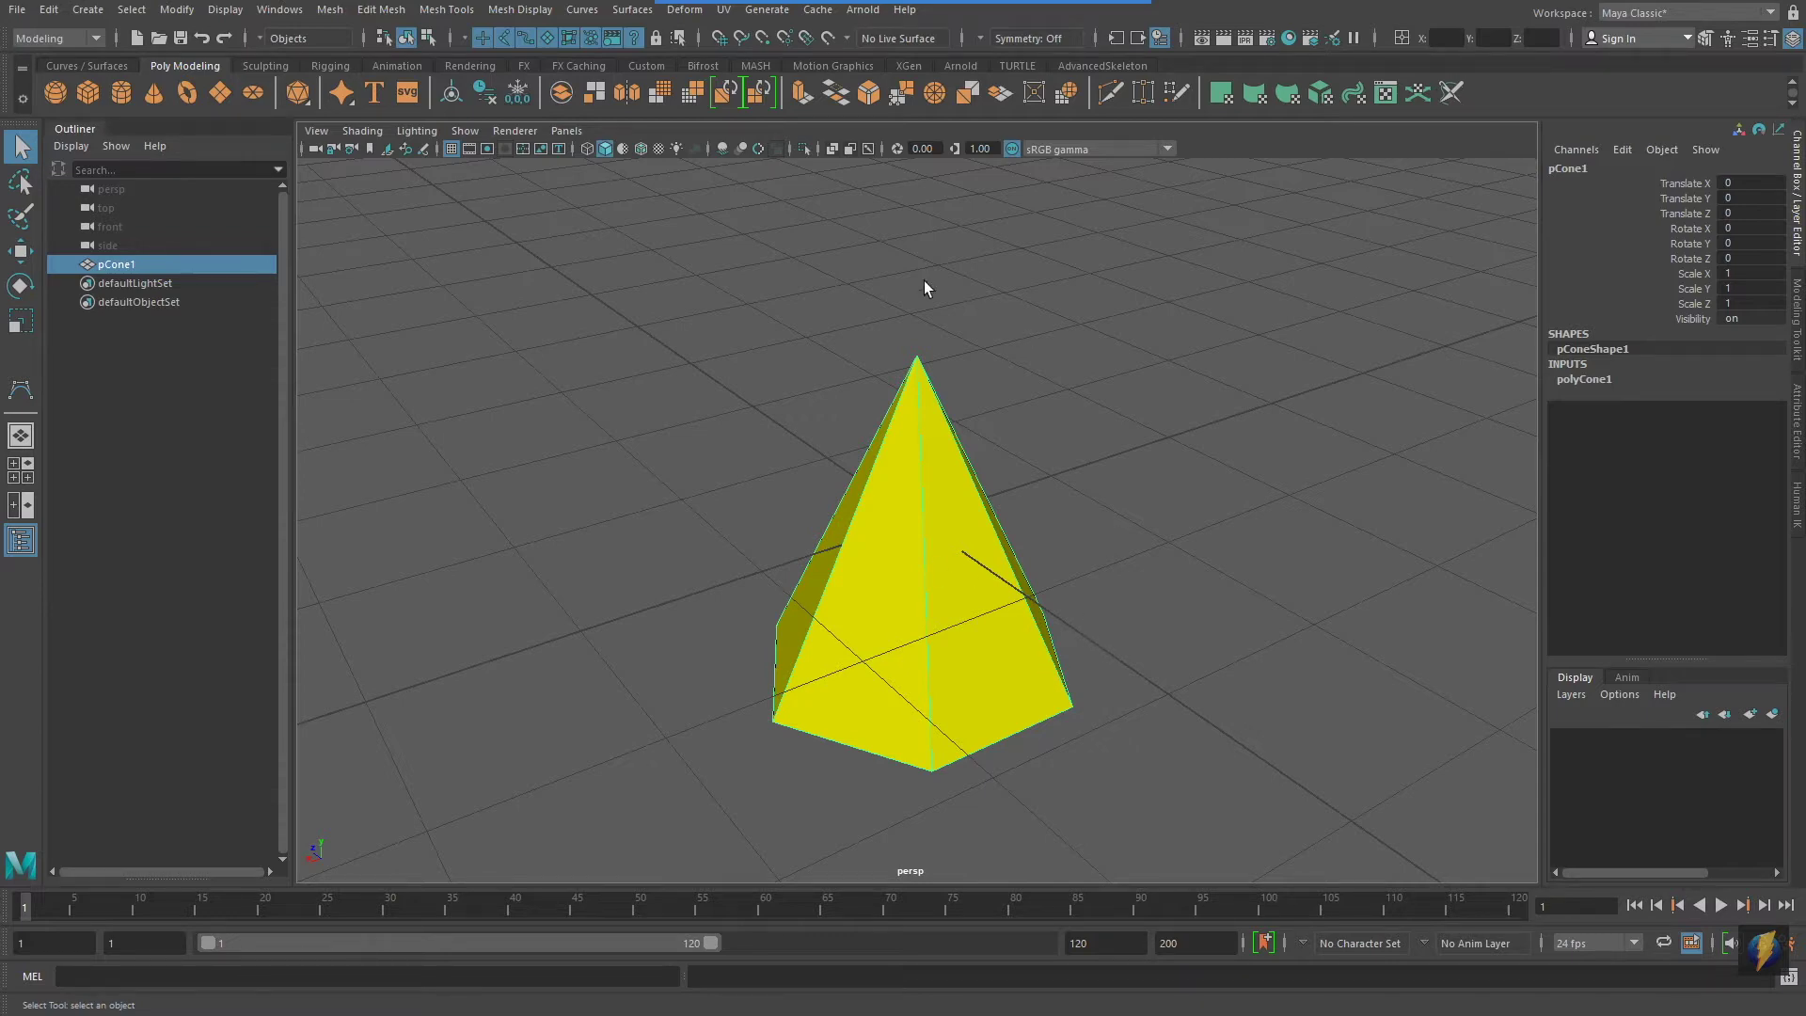
# Orbit, dolly and pan the camera around the yellow pyramid cone.
pyautogui.keyDown('alt'); pyautogui.moveTo(971, 568); pyautogui.dragTo(1088, 561); pyautogui.keyUp('alt')
pyautogui.keyDown('alt'); pyautogui.moveTo(1088, 561); pyautogui.dragTo(1042, 521, button='right'); pyautogui.keyUp('alt')
pyautogui.keyDown('alt'); pyautogui.moveTo(1042, 521); pyautogui.dragTo(935, 509, button='middle'); pyautogui.keyUp('alt')
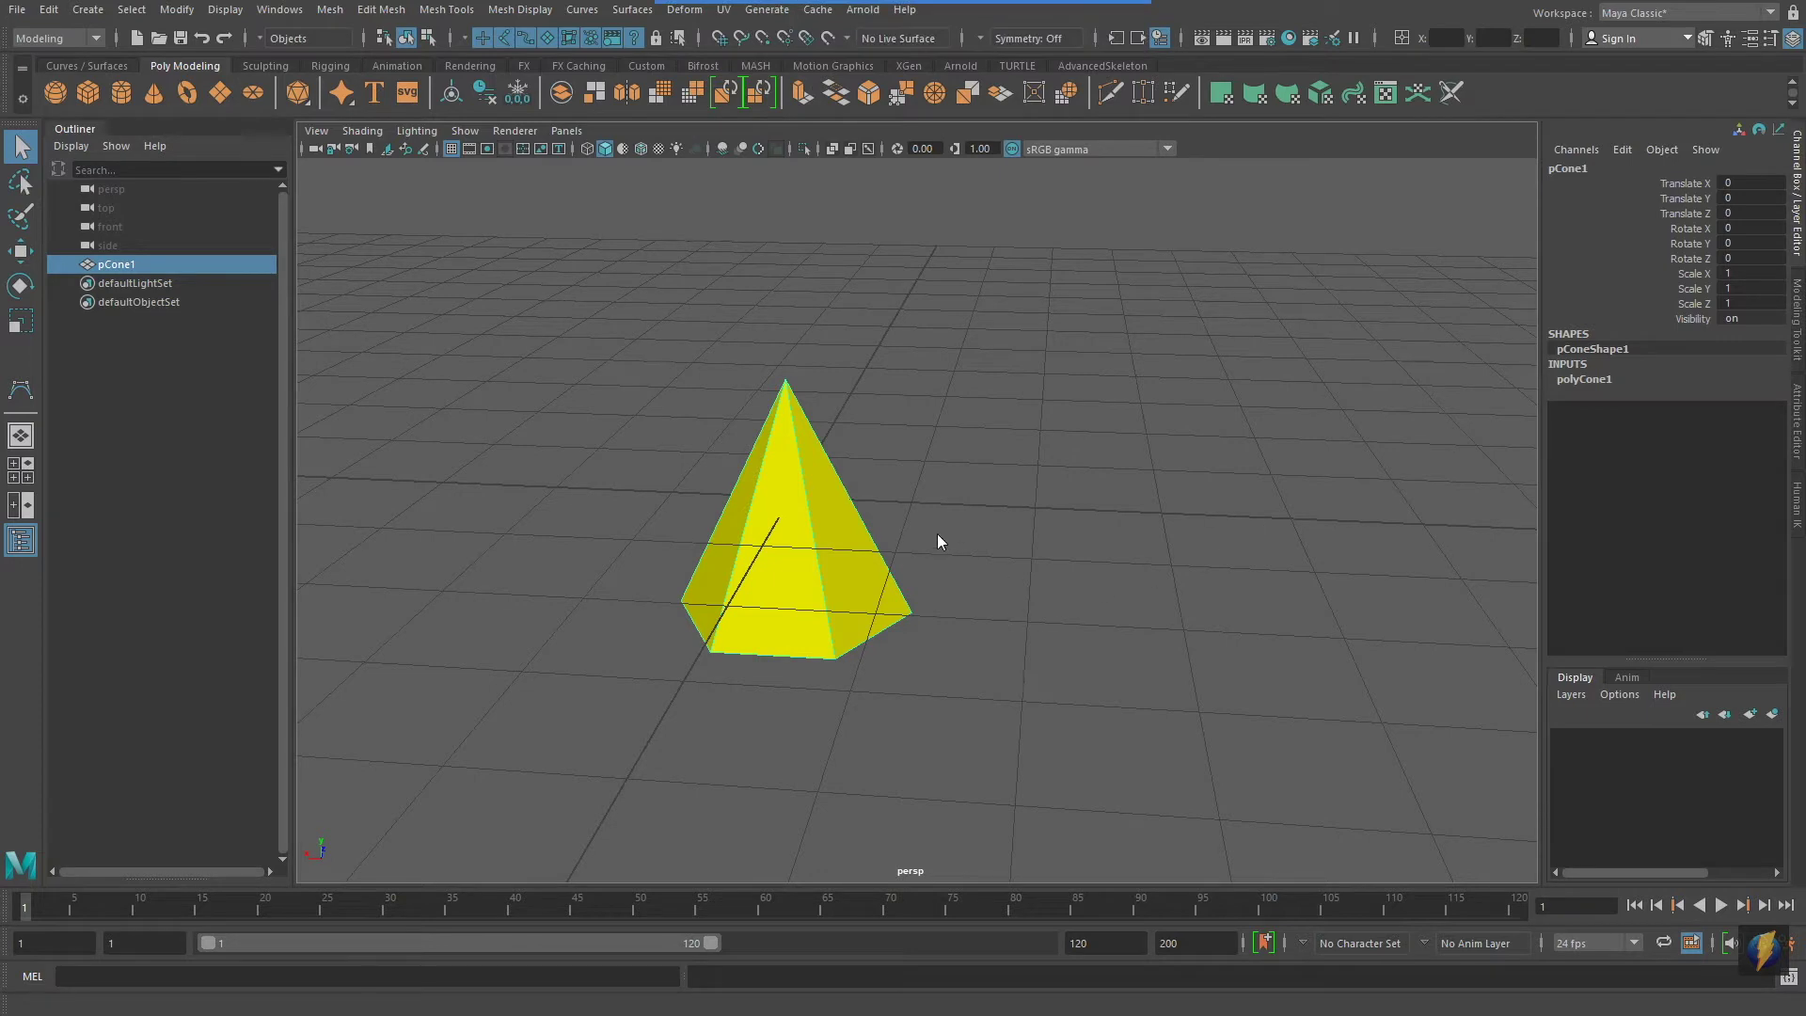
pyautogui.moveTo(1119, 624)
pyautogui.mouseDown()
pyautogui.moveTo(1274, 509)
pyautogui.moveTo(1539, 185)
pyautogui.moveTo(1633, 160)
pyautogui.moveTo(1724, 201)
pyautogui.moveTo(1776, 171)
pyautogui.moveTo(1789, 222)
pyautogui.moveTo(1749, 270)
pyautogui.moveTo(1560, 209)
pyautogui.moveTo(1548, 184)
pyautogui.moveTo(1593, 267)
pyautogui.moveTo(1661, 210)
pyautogui.moveTo(1657, 186)
pyautogui.mouseUp()
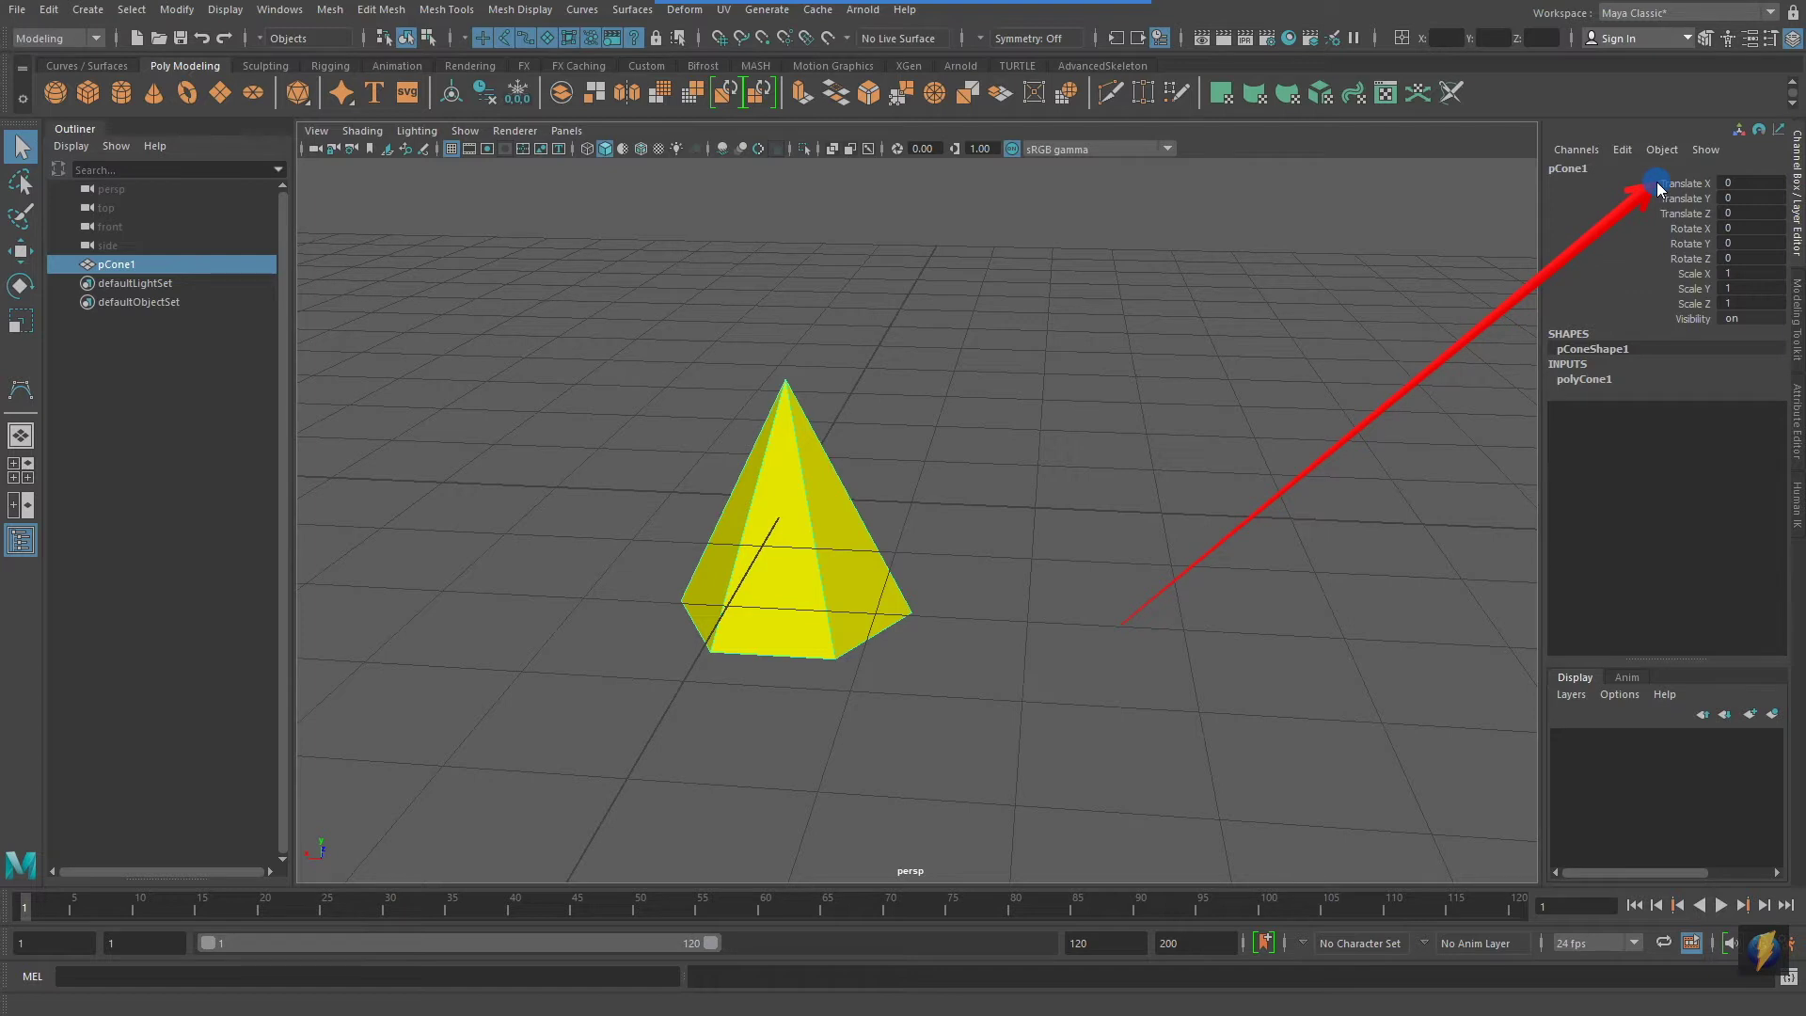
pyautogui.moveTo(1656, 182)
pyautogui.mouseDown()
pyautogui.moveTo(1722, 198)
pyautogui.moveTo(1647, 235)
pyautogui.moveTo(1667, 235)
pyautogui.moveTo(1665, 269)
pyautogui.moveTo(1697, 230)
pyautogui.moveTo(1697, 250)
pyautogui.moveTo(1637, 279)
pyautogui.moveTo(1701, 282)
pyautogui.moveTo(1703, 299)
pyautogui.moveTo(1632, 330)
pyautogui.moveTo(1680, 329)
pyautogui.mouseUp()
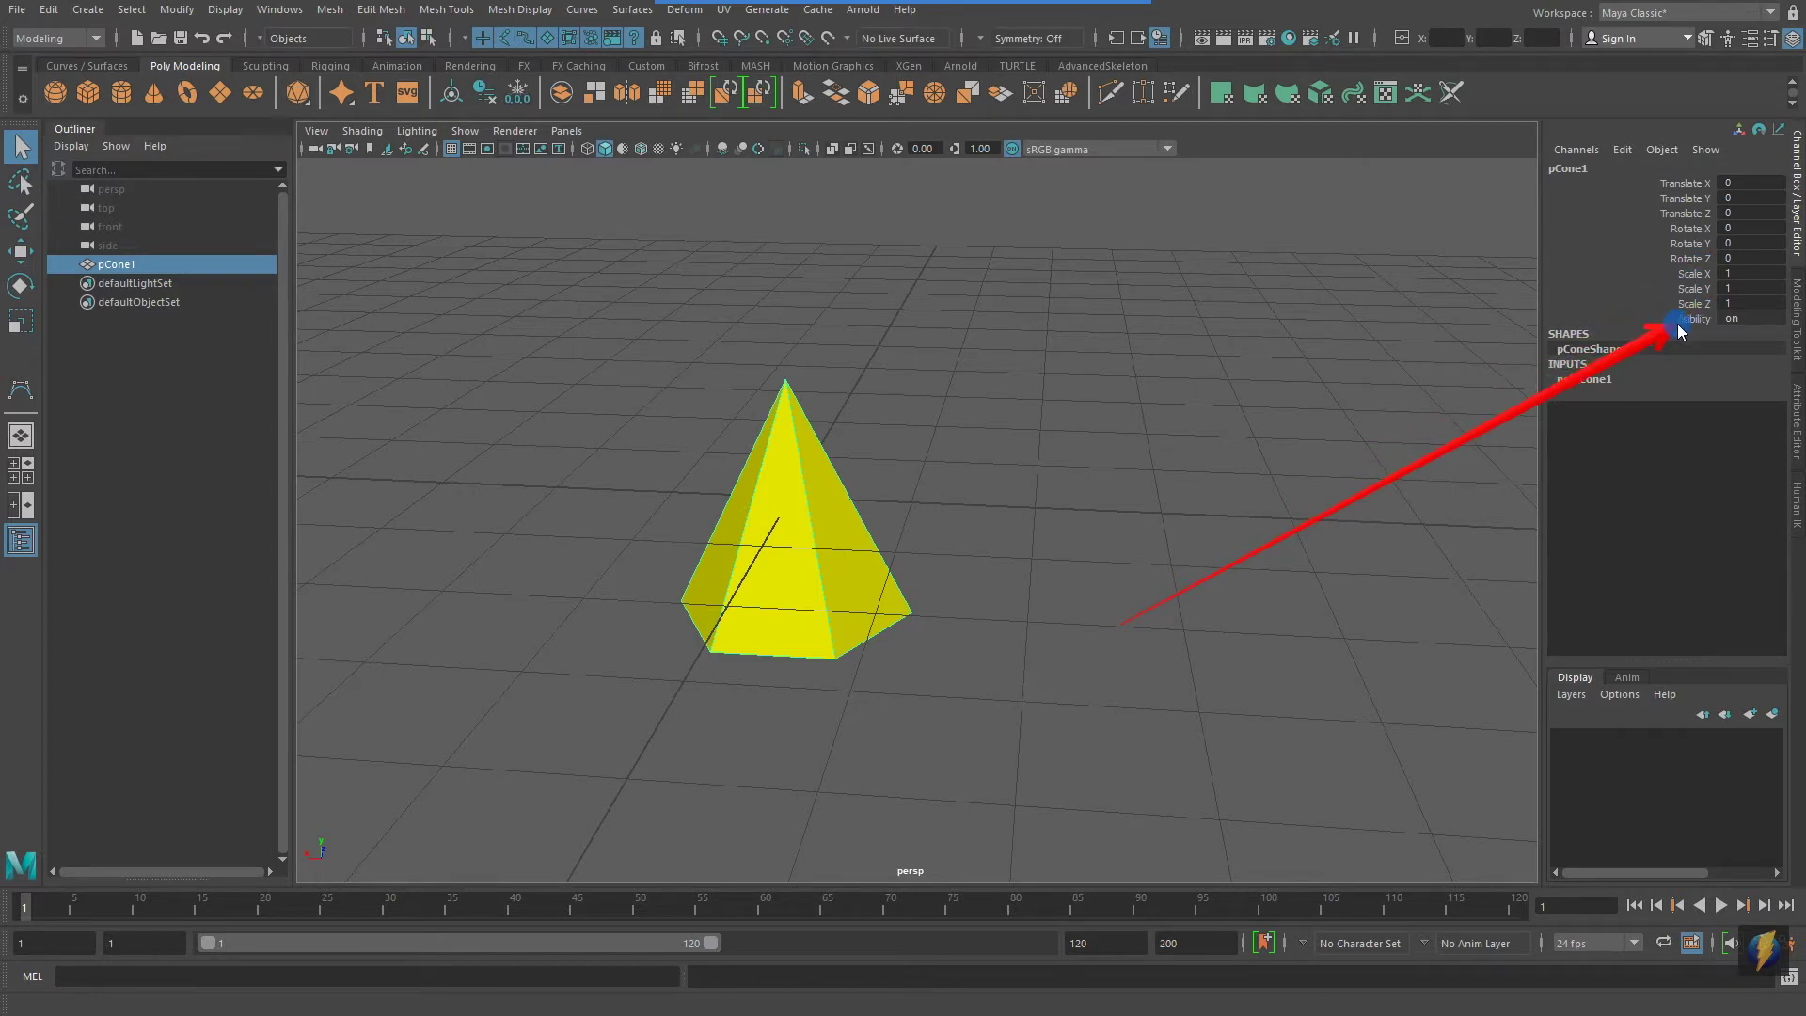
# Switch to the Move tool so the cone's move handles show, and orbit the view.
pyautogui.moveTo(1680, 329); pyautogui.dragTo(1677, 327)
pyautogui.press('w')
pyautogui.moveTo(766, 552)
pyautogui.keyDown('alt'); pyautogui.mouseDown()
pyautogui.moveTo(1038, 544)
pyautogui.moveTo(1033, 491)
pyautogui.moveTo(769, 411)
pyautogui.moveTo(972, 517)
pyautogui.moveTo(1060, 452)
pyautogui.mouseUp(); pyautogui.keyUp('alt')
# Slide the cone along X to Translate X -3.845.
pyautogui.keyDown('alt'); pyautogui.moveTo(1080, 548); pyautogui.dragTo(807, 510); pyautogui.keyUp('alt')
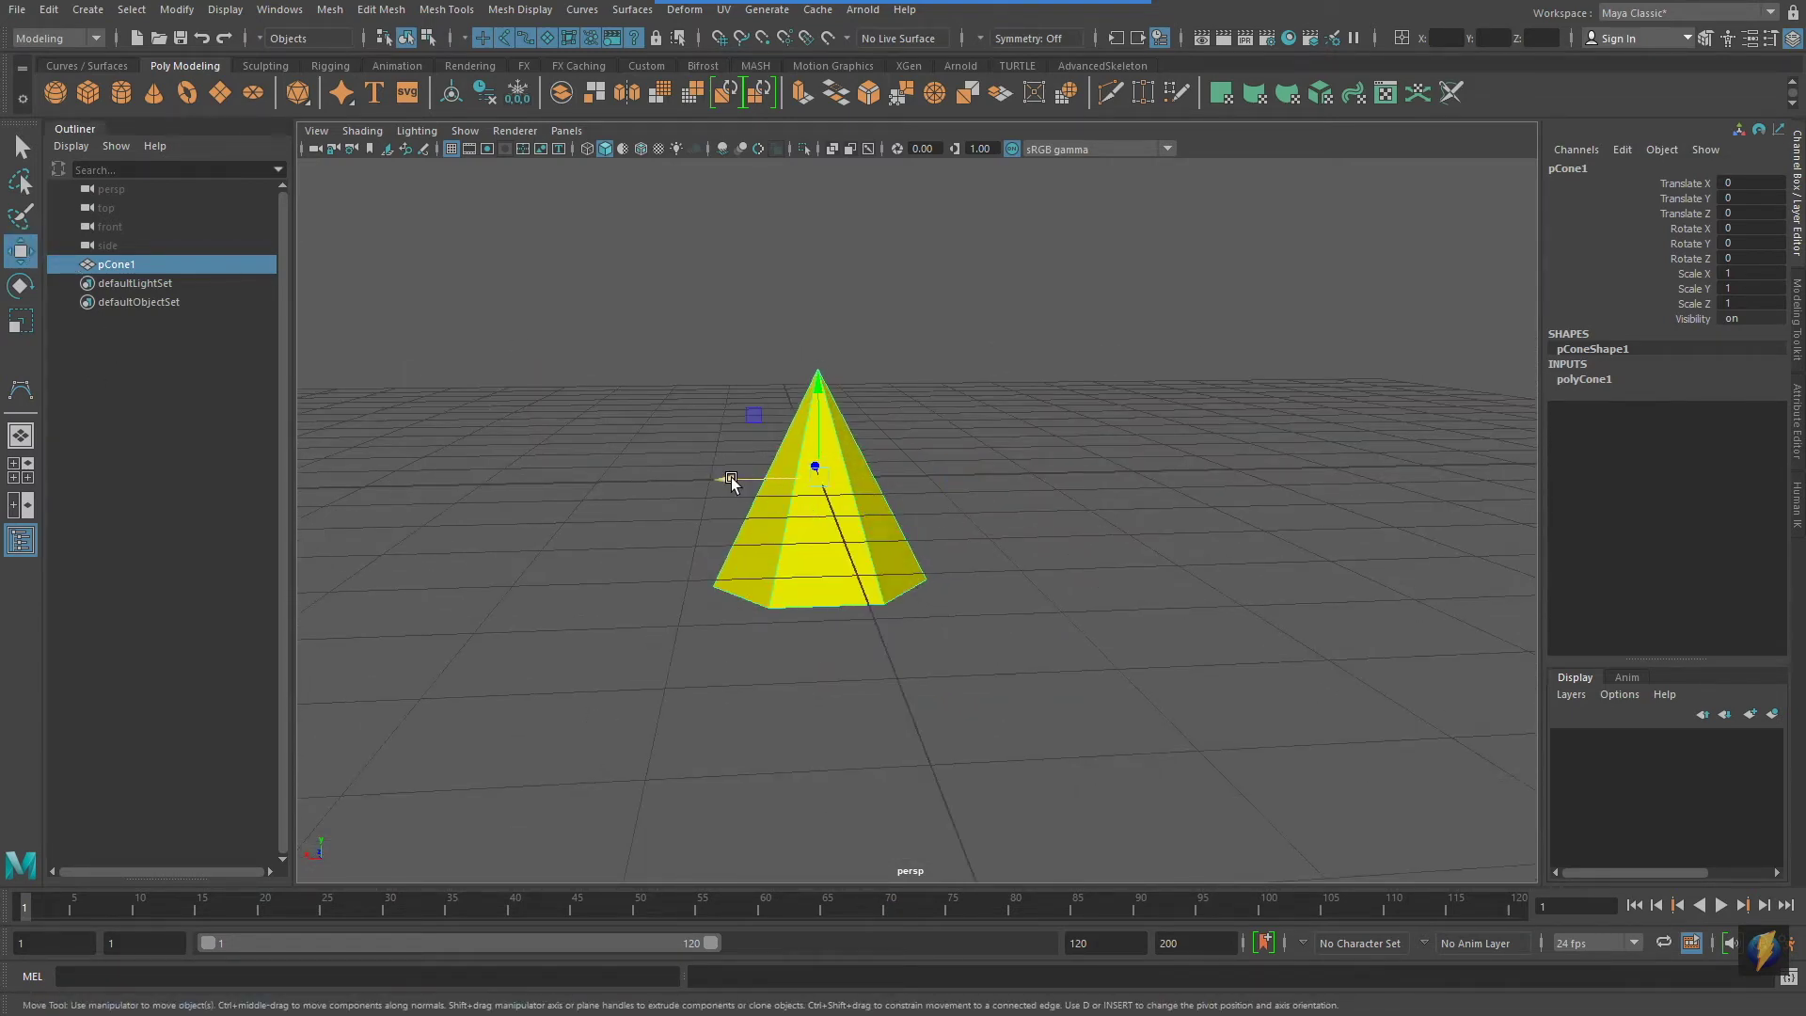
pyautogui.moveTo(730, 477); pyautogui.dragTo(1133, 470)
pyautogui.moveTo(1034, 11)
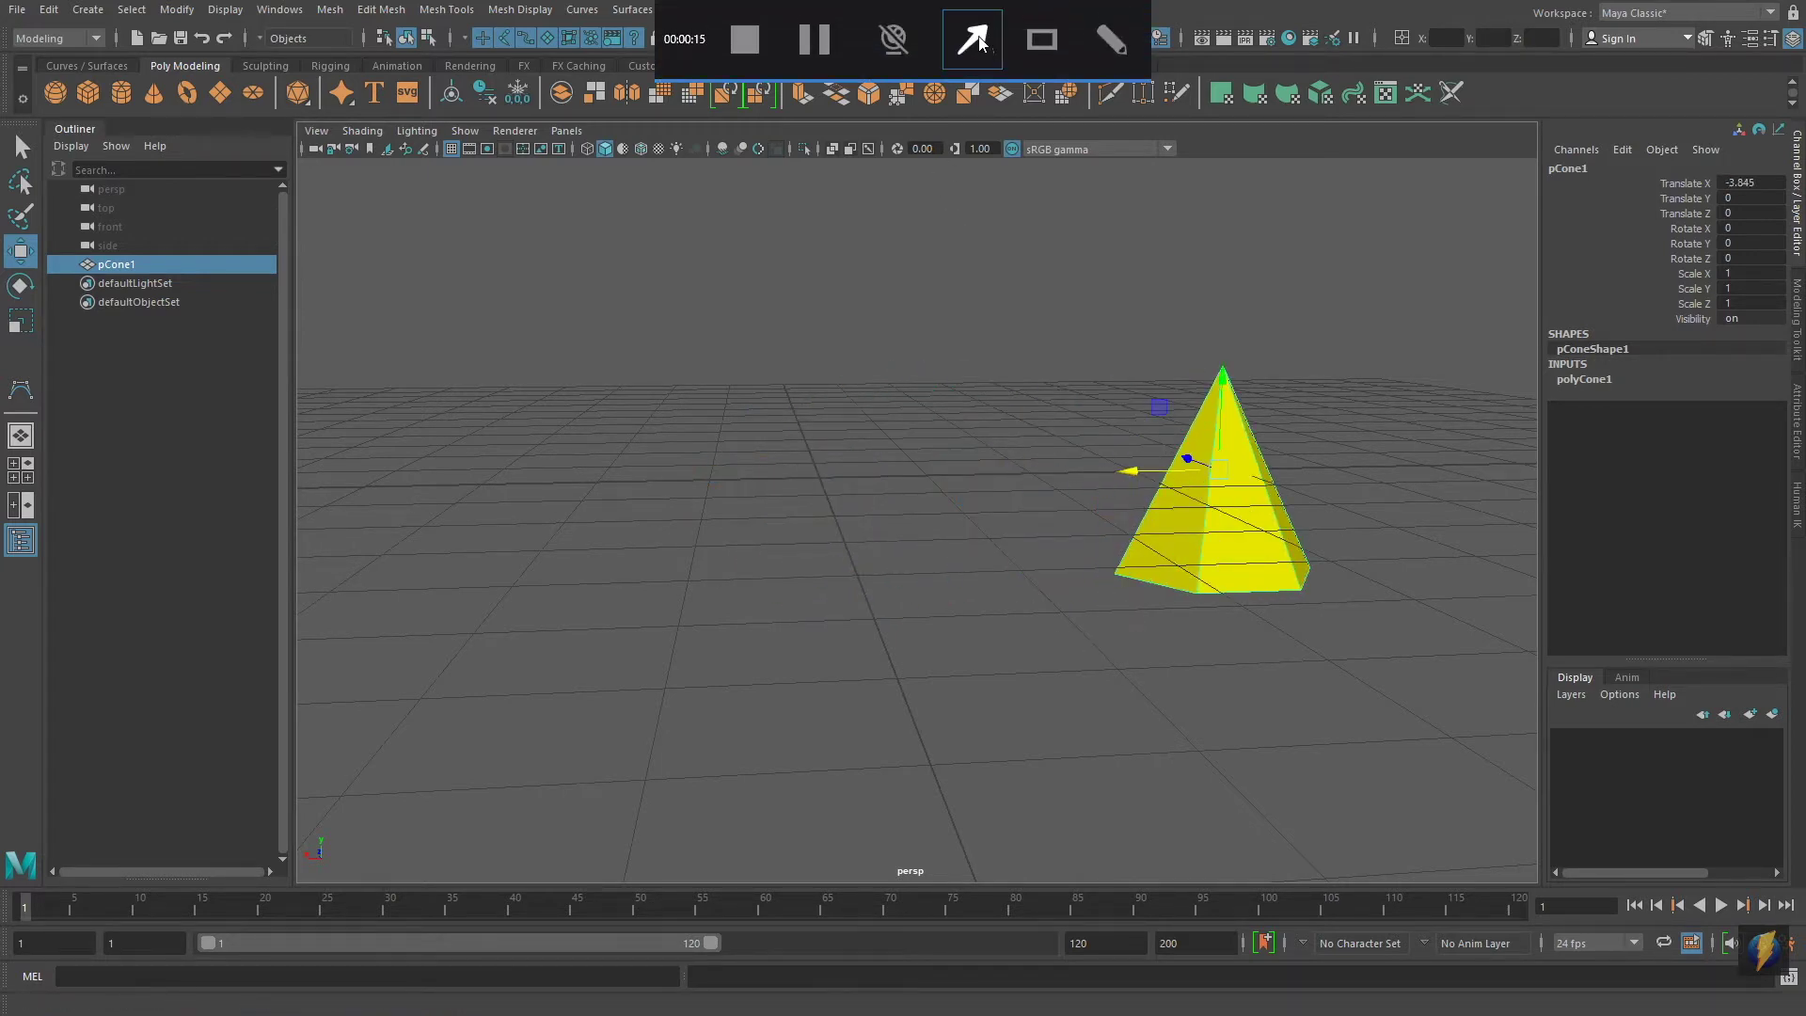
pyautogui.moveTo(1438, 334); pyautogui.dragTo(1653, 183)
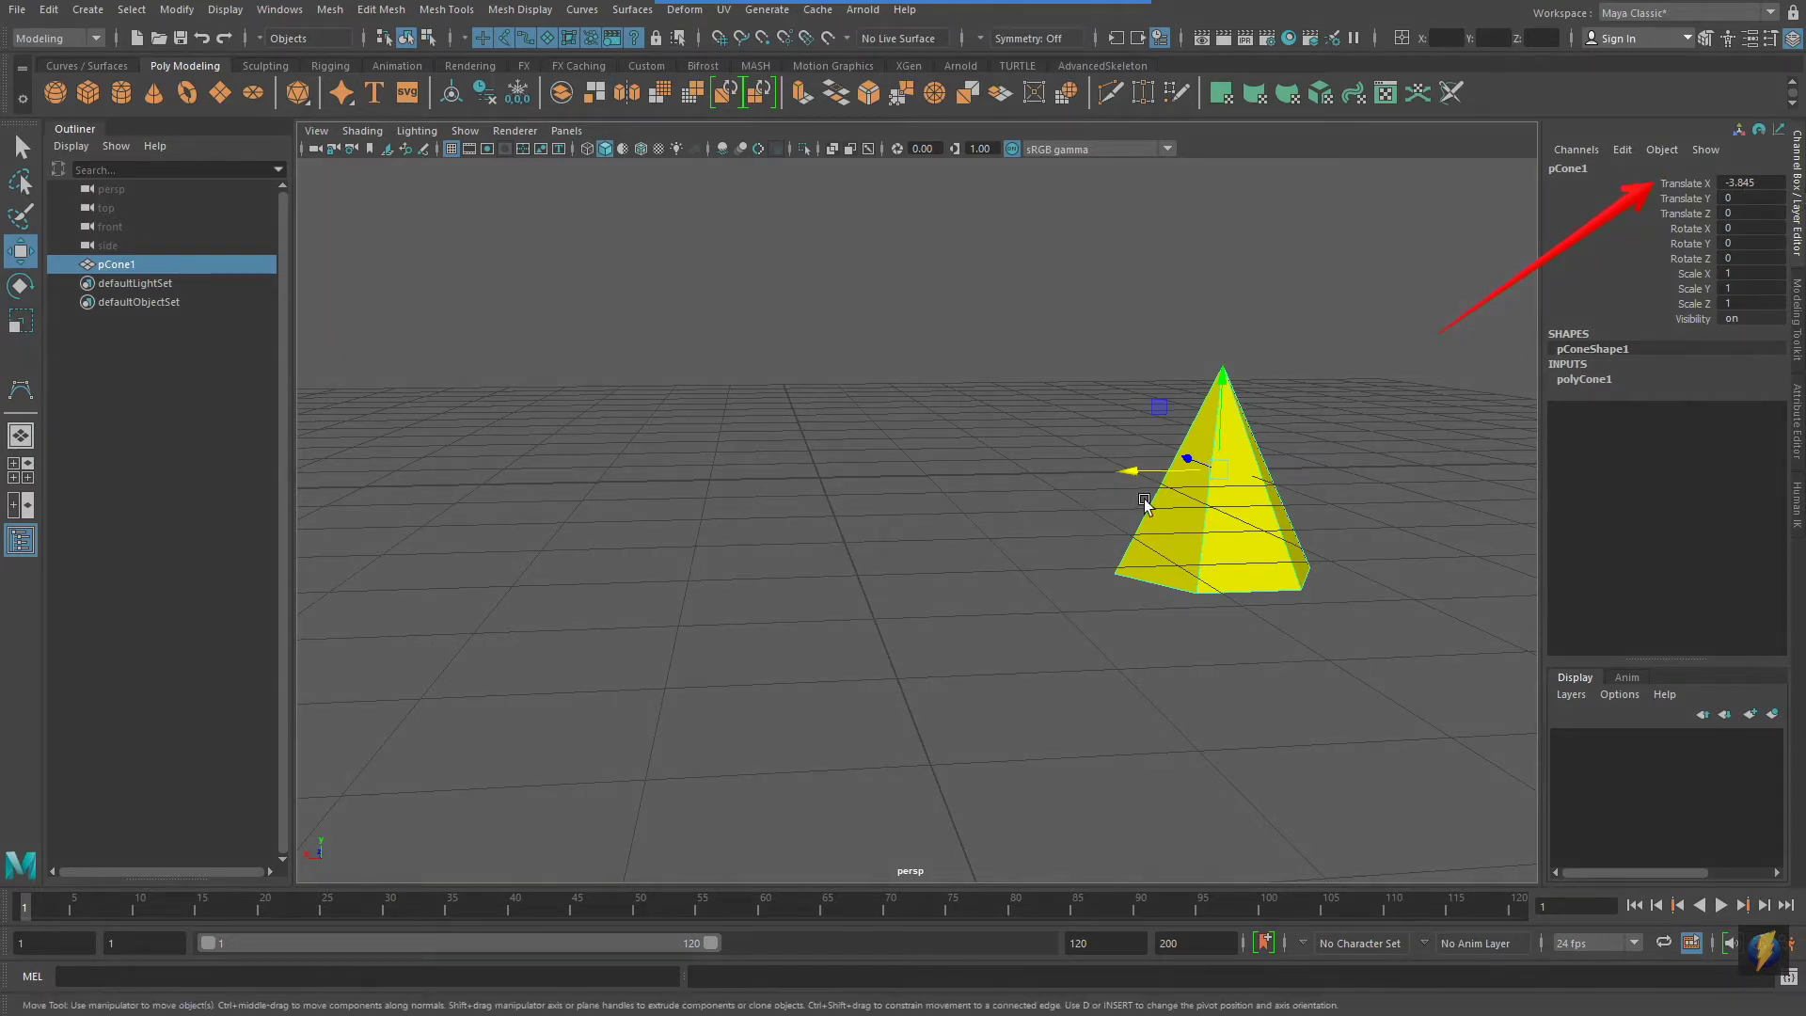
pyautogui.keyDown('alt'); pyautogui.moveTo(1220, 465); pyautogui.dragTo(1035, 482, button='middle'); pyautogui.keyUp('alt')
pyautogui.keyDown('alt'); pyautogui.moveTo(1034, 483); pyautogui.dragTo(936, 466, button='right'); pyautogui.keyUp('alt')
# Tilt the cone to Rotate X -25.75 and Rotate Z 36.061.
pyautogui.click(27, 292)
pyautogui.keyDown('alt'); pyautogui.moveTo(617, 541); pyautogui.dragTo(861, 578, button='right'); pyautogui.keyUp('alt')
pyautogui.keyDown('alt'); pyautogui.moveTo(861, 578); pyautogui.dragTo(697, 612, button='middle'); pyautogui.keyUp('alt')
pyautogui.moveTo(872, 440); pyautogui.dragTo(1119, 507)
# Scale the cone uniformly to 1.641 and select its three Translate channels.
pyautogui.press('r')
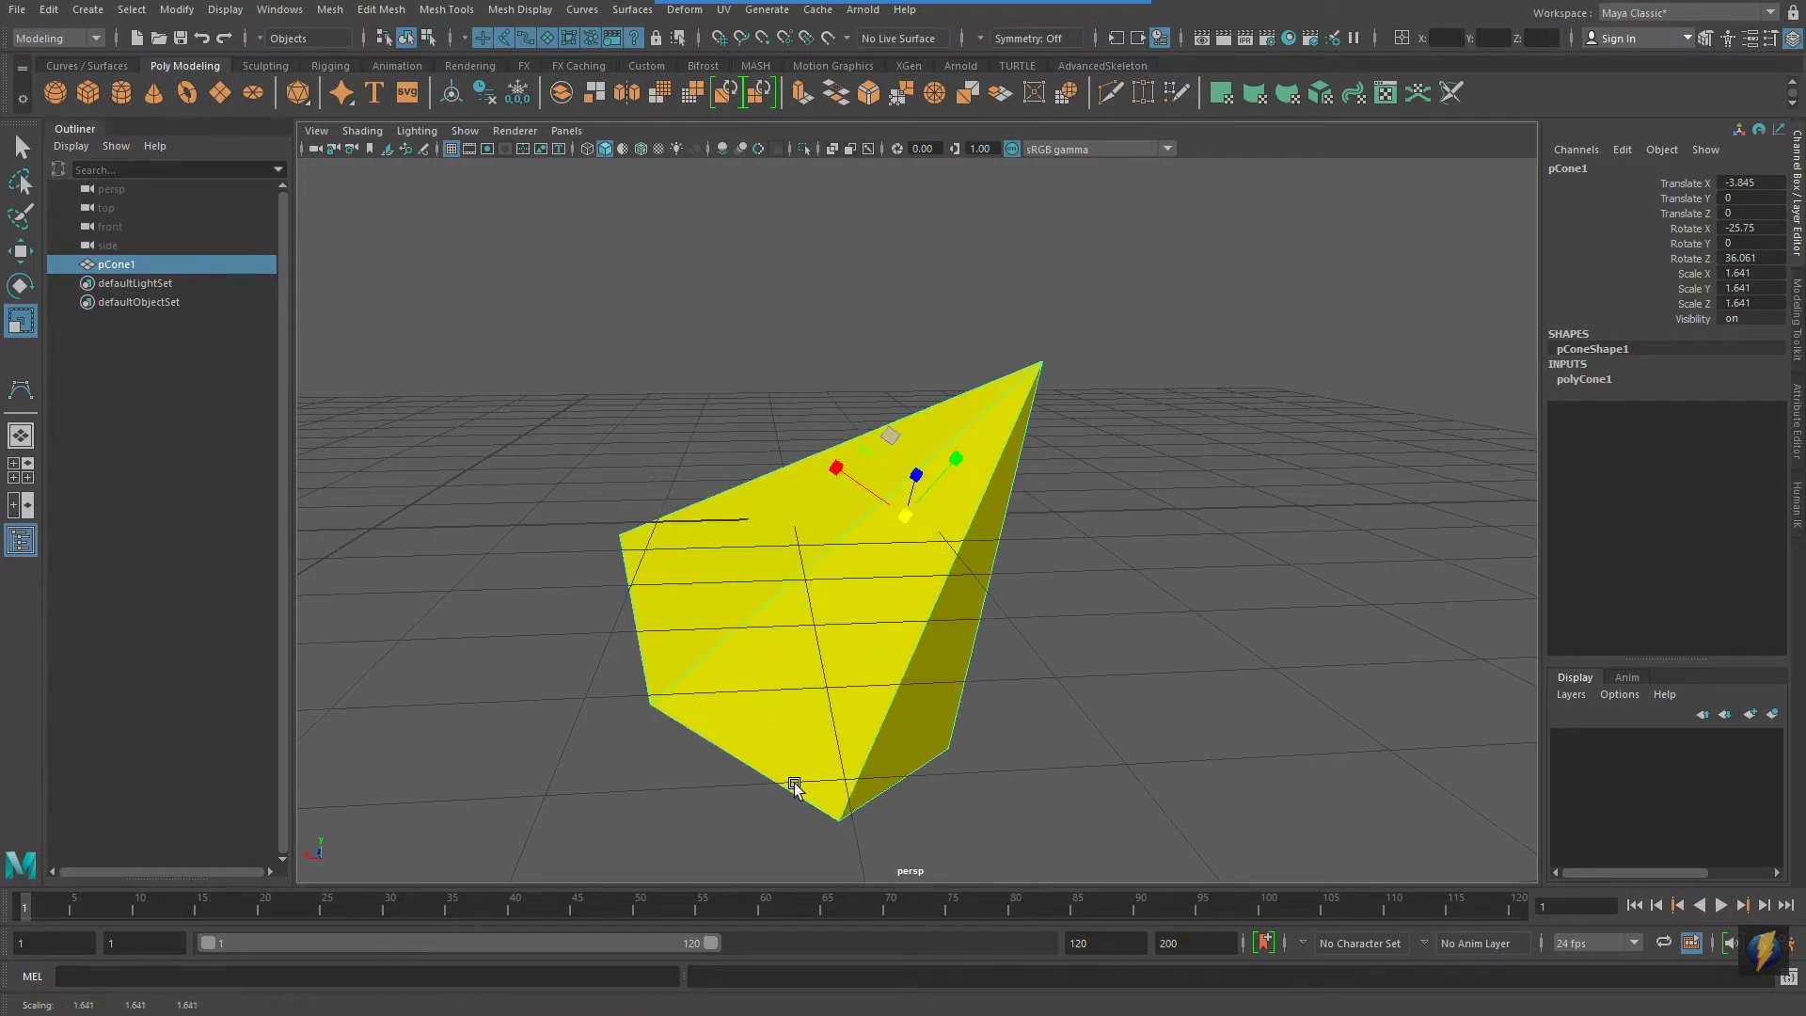
pyautogui.click(971, 32)
pyautogui.moveTo(1274, 328)
pyautogui.mouseDown()
pyautogui.moveTo(1537, 246)
pyautogui.moveTo(1633, 182)
pyautogui.moveTo(1655, 299)
pyautogui.mouseUp()
pyautogui.keyDown('alt'); pyautogui.moveTo(1222, 476); pyautogui.dragTo(926, 478, button='right'); pyautogui.keyUp('alt')
pyautogui.keyDown('alt'); pyautogui.moveTo(926, 478); pyautogui.dragTo(1072, 467, button='middle'); pyautogui.keyUp('alt')
pyautogui.click(1756, 188)
pyautogui.moveTo(1757, 190); pyautogui.dragTo(1737, 213)
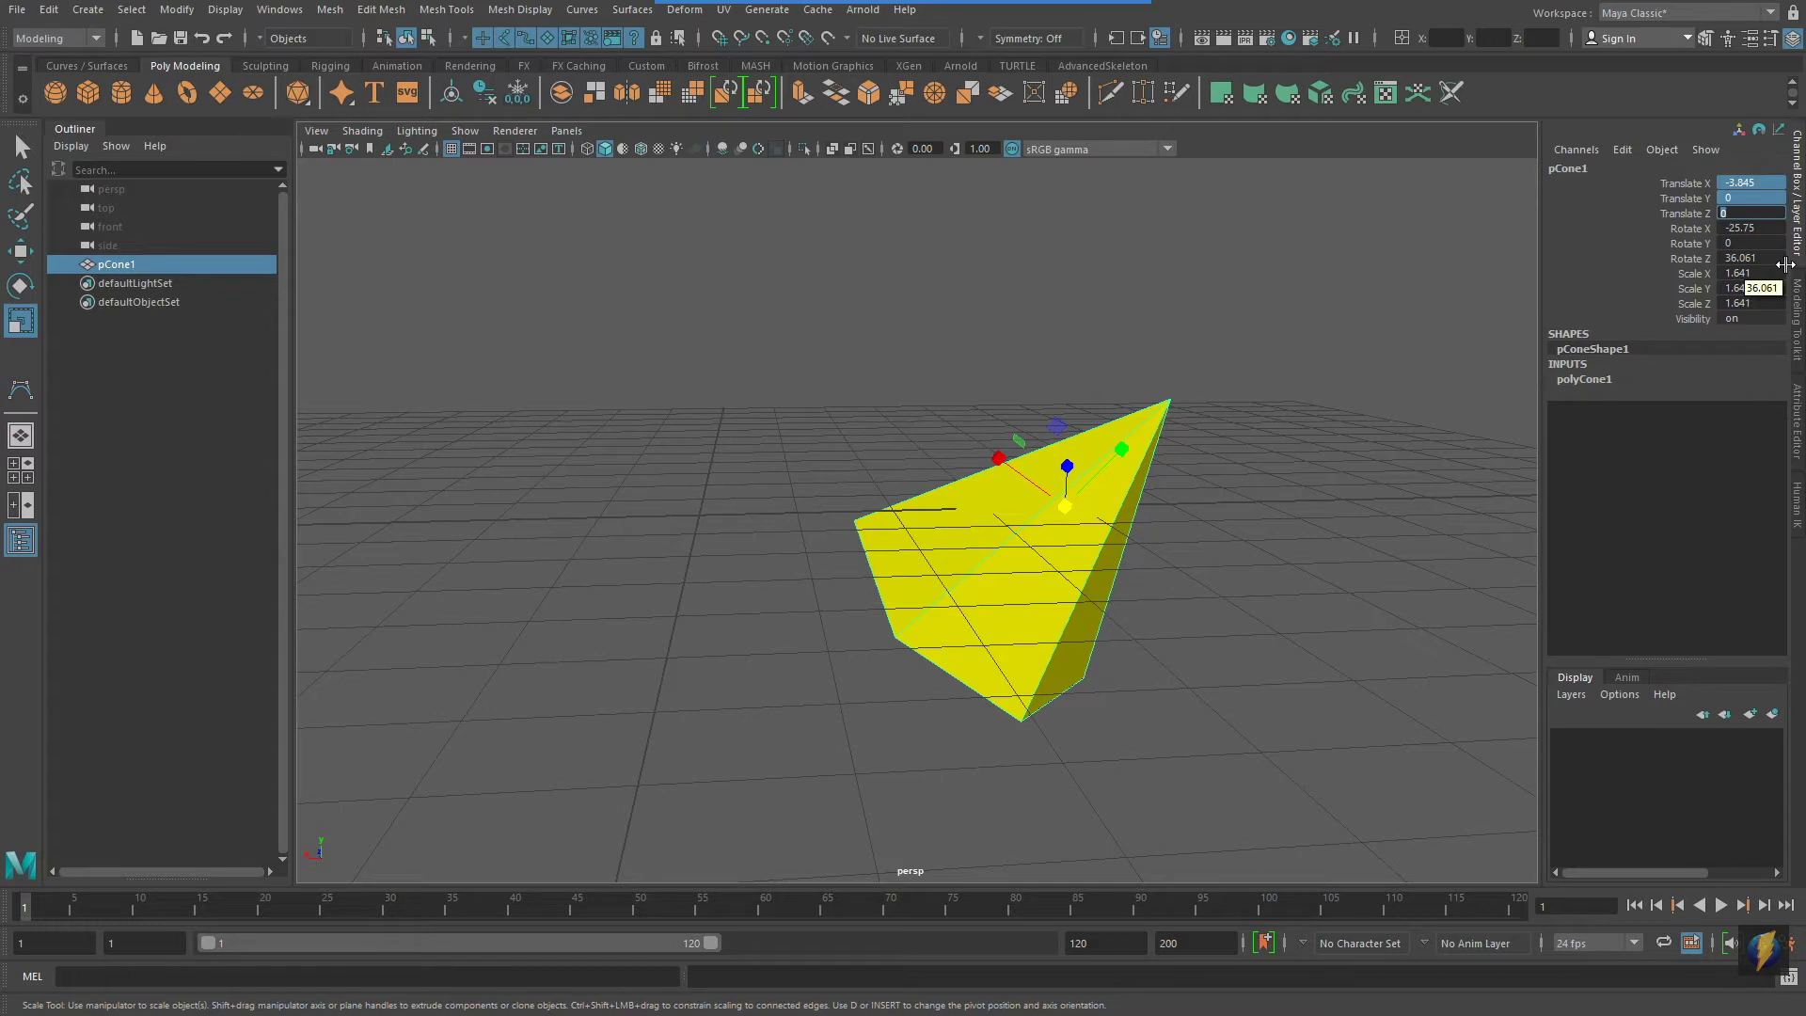
# Set all Translate and Rotate channels of the cone to 0.
pyautogui.write('0')
pyautogui.press('Return')
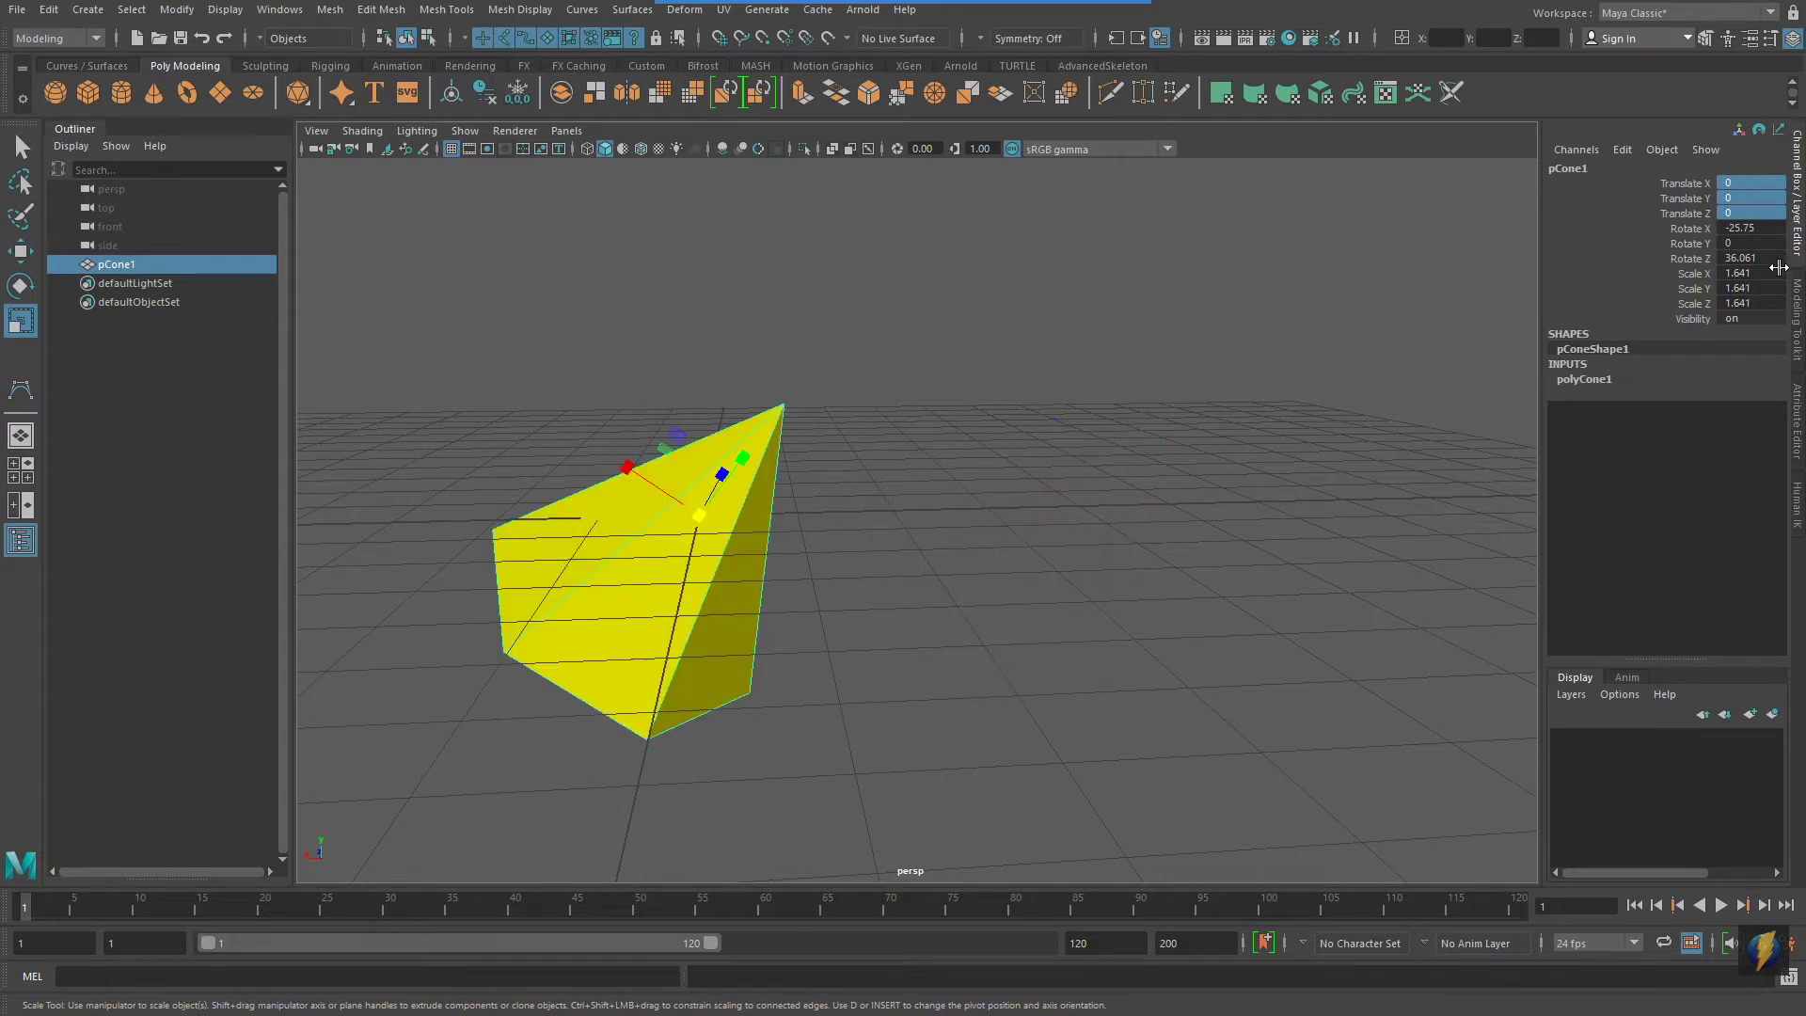
pyautogui.moveTo(1741, 229); pyautogui.dragTo(1740, 259)
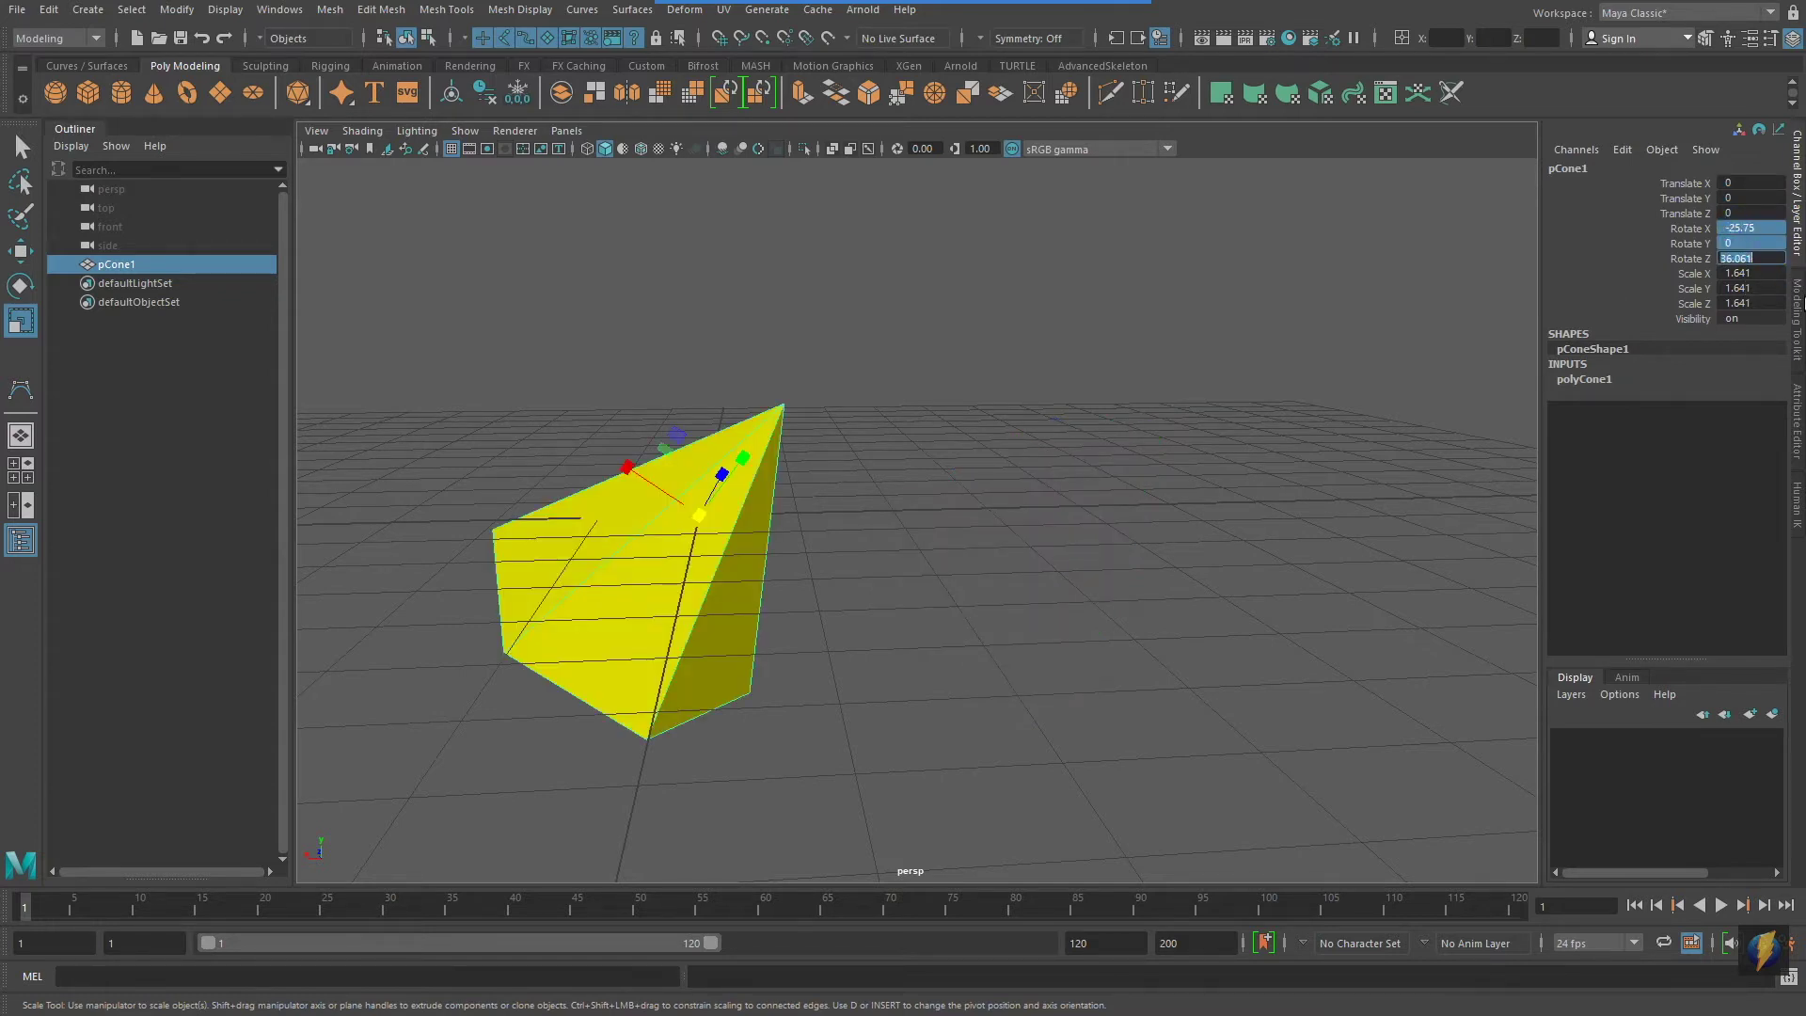
pyautogui.write('0')
pyautogui.press('Return')
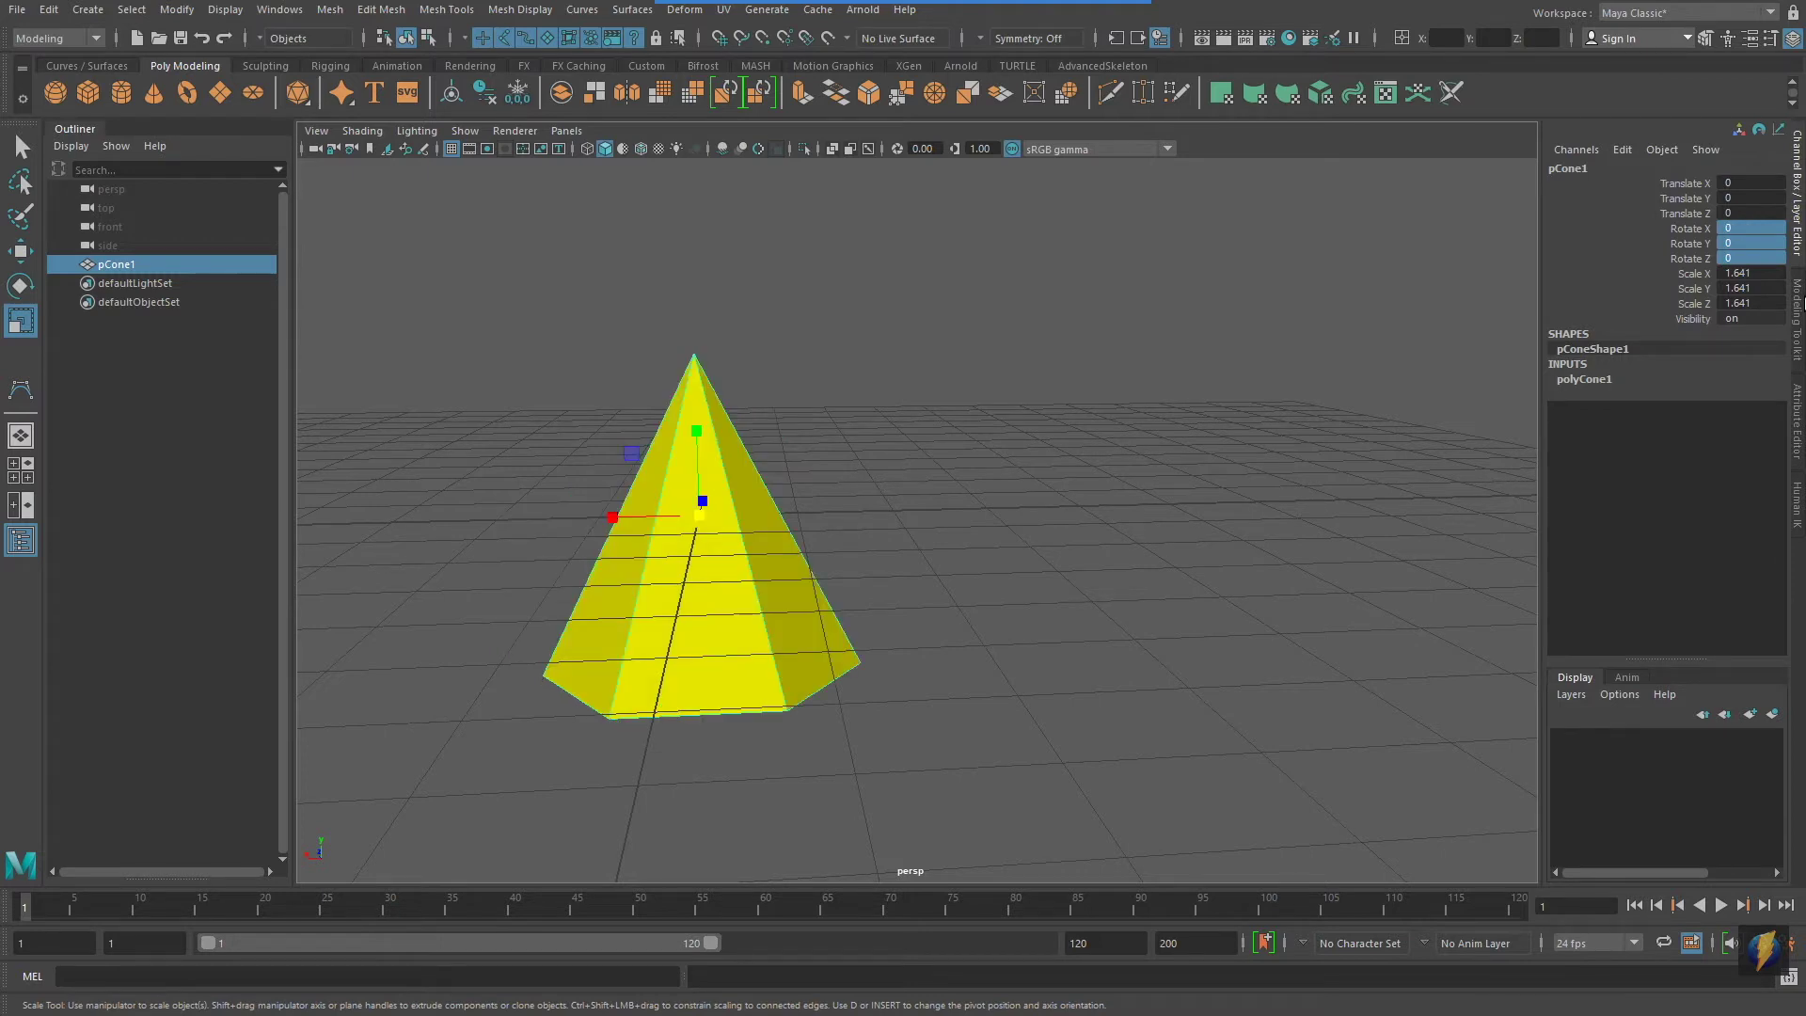
# Set all three Scale channels to 1 and recentre the view on the cone.
pyautogui.moveTo(1768, 273); pyautogui.dragTo(1770, 301)
pyautogui.write('1')
pyautogui.press('Return')
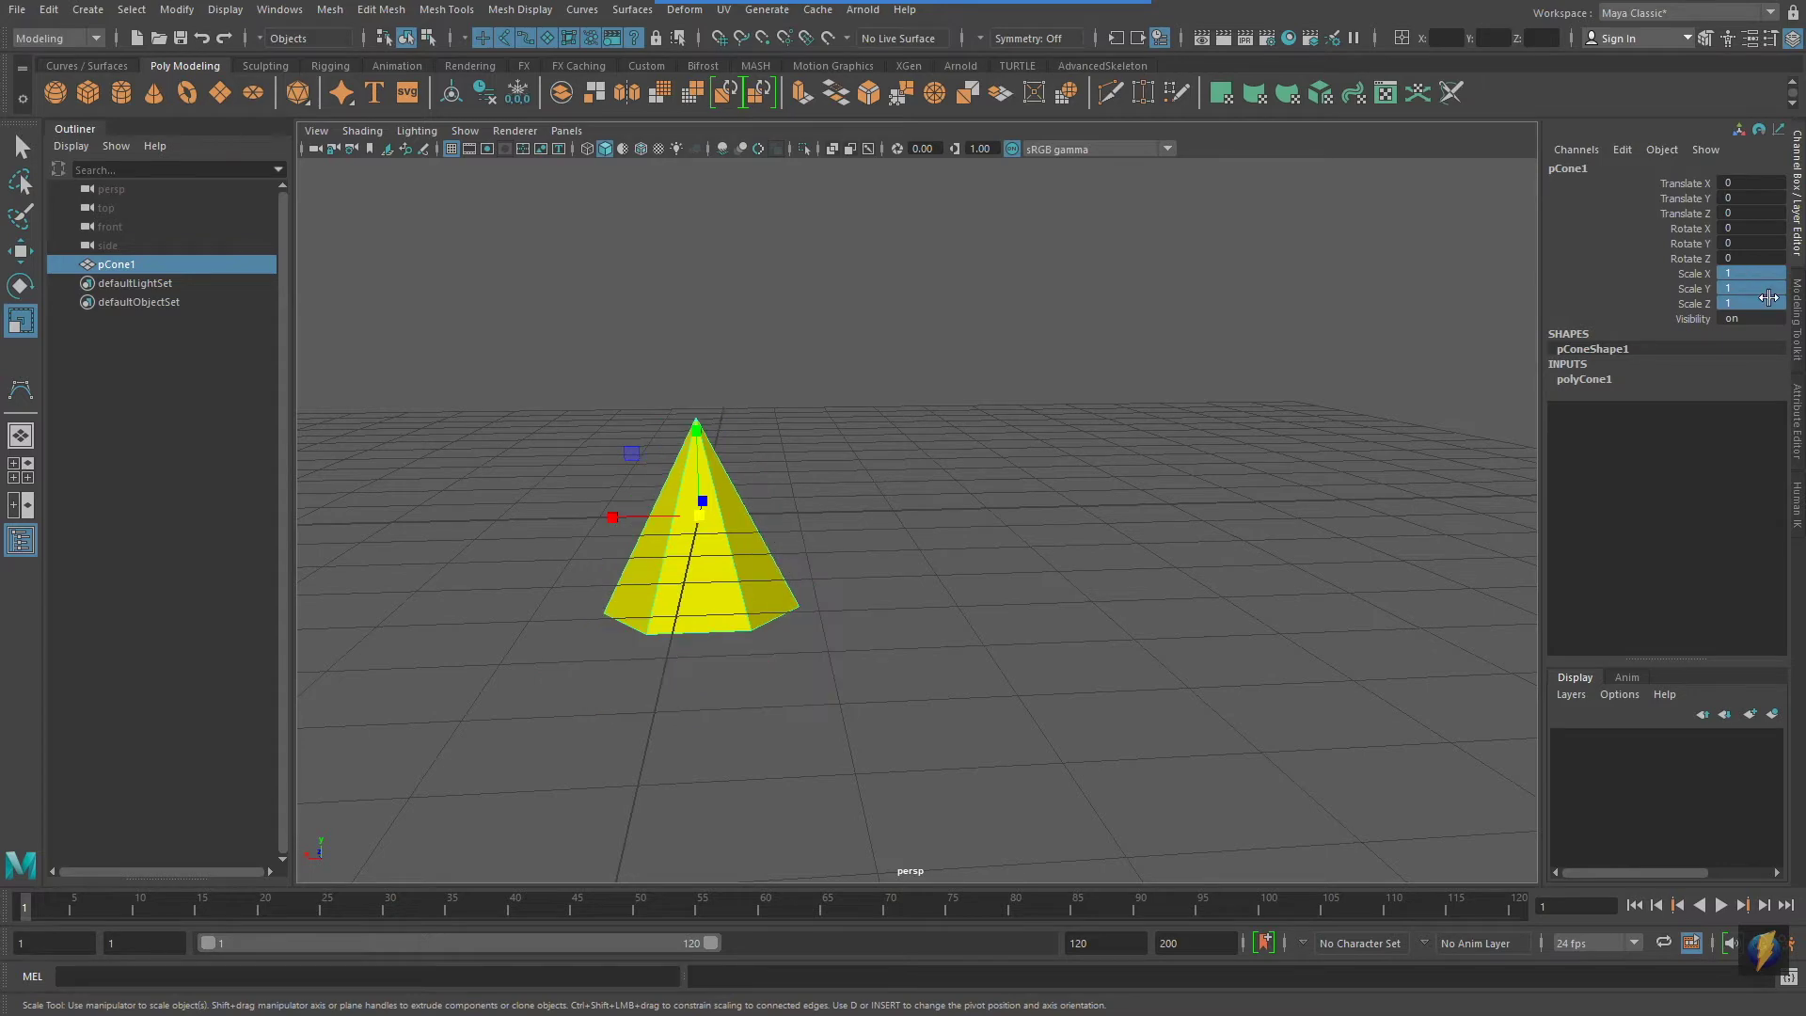
pyautogui.keyDown('alt'); pyautogui.moveTo(649, 478); pyautogui.dragTo(1087, 516, button='middle'); pyautogui.keyUp('alt')
pyautogui.moveTo(1088, 515)
pyautogui.keyDown('alt'); pyautogui.mouseDown(button='right')
pyautogui.moveTo(988, 515)
pyautogui.moveTo(1089, 515)
pyautogui.mouseUp(button='right'); pyautogui.keyUp('alt')
pyautogui.keyDown('alt'); pyautogui.moveTo(1089, 516); pyautogui.dragTo(1081, 518, button='middle'); pyautogui.keyUp('alt')
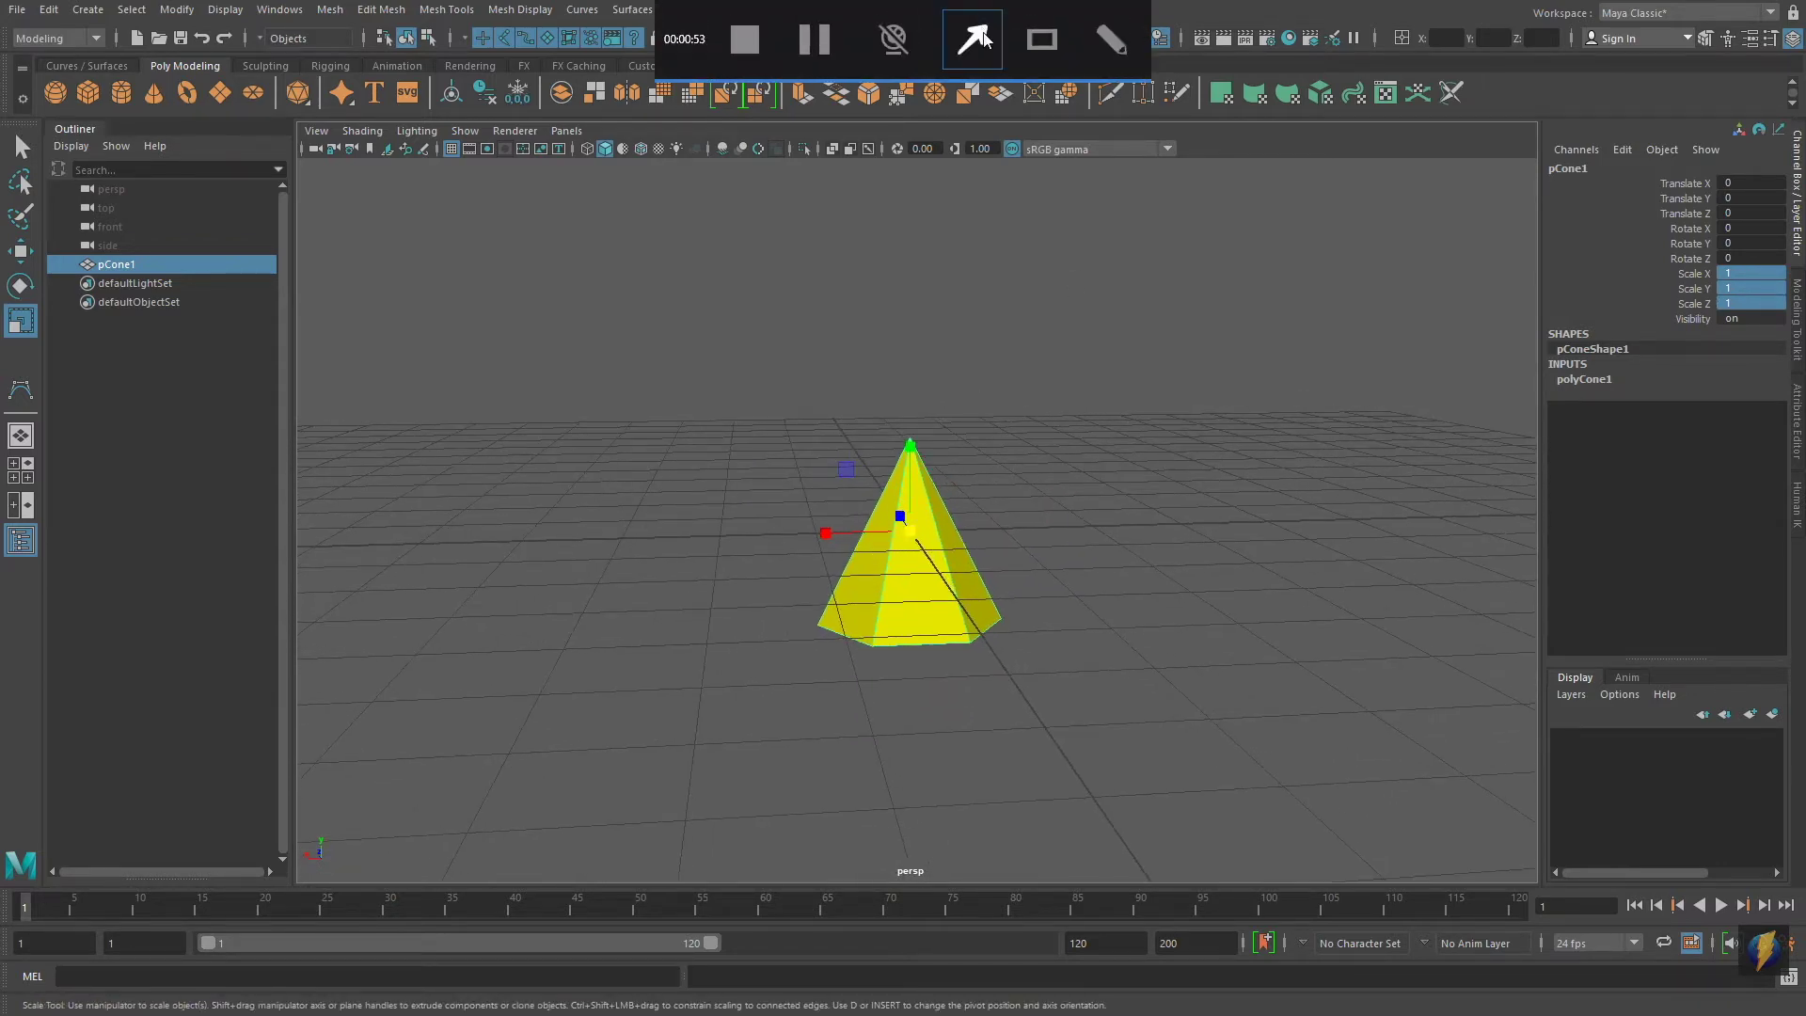
# Scrub the time slider across frames 1 to 75 to preview, returning to frame 1.
pyautogui.moveTo(635, 532)
pyautogui.mouseDown()
pyautogui.moveTo(411, 737)
pyautogui.moveTo(154, 895)
pyautogui.moveTo(213, 911)
pyautogui.moveTo(1210, 890)
pyautogui.mouseUp()
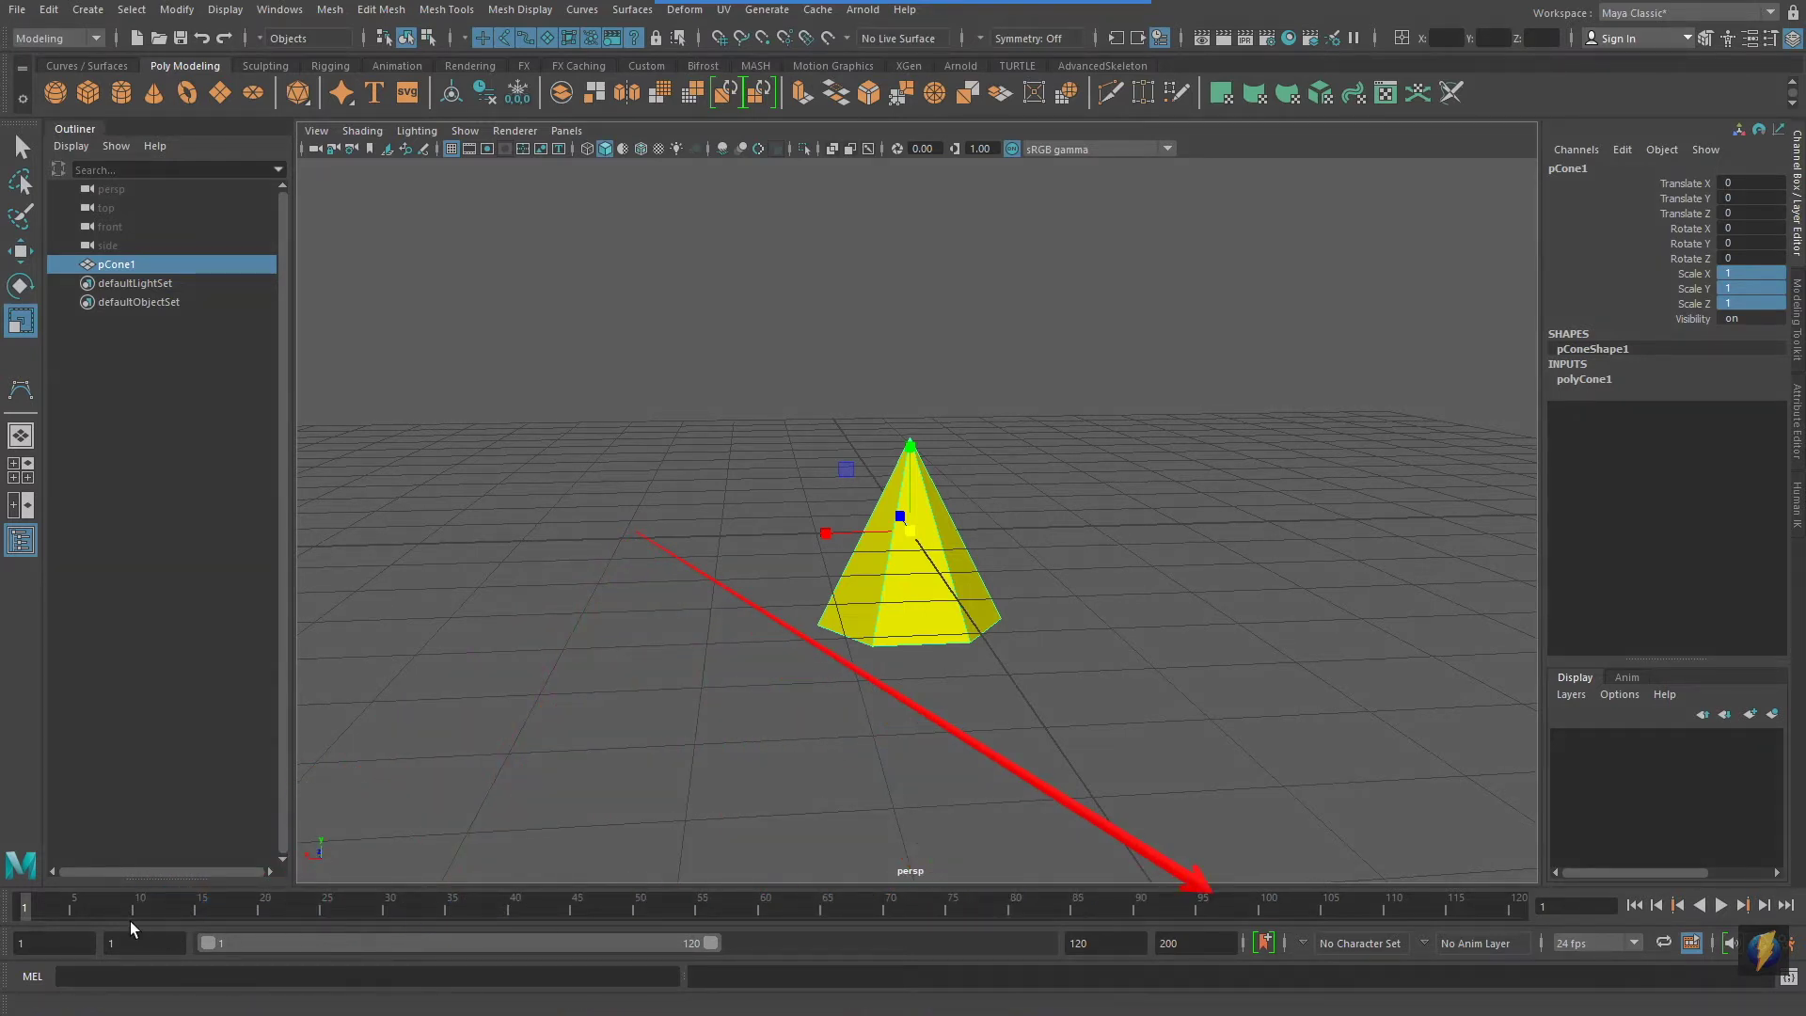
pyautogui.keyDown('alt'); pyautogui.moveTo(956, 559); pyautogui.dragTo(931, 513, button='middle'); pyautogui.keyUp('alt')
pyautogui.keyDown('alt'); pyautogui.moveTo(1064, 529); pyautogui.dragTo(588, 689, button='right'); pyautogui.keyUp('alt')
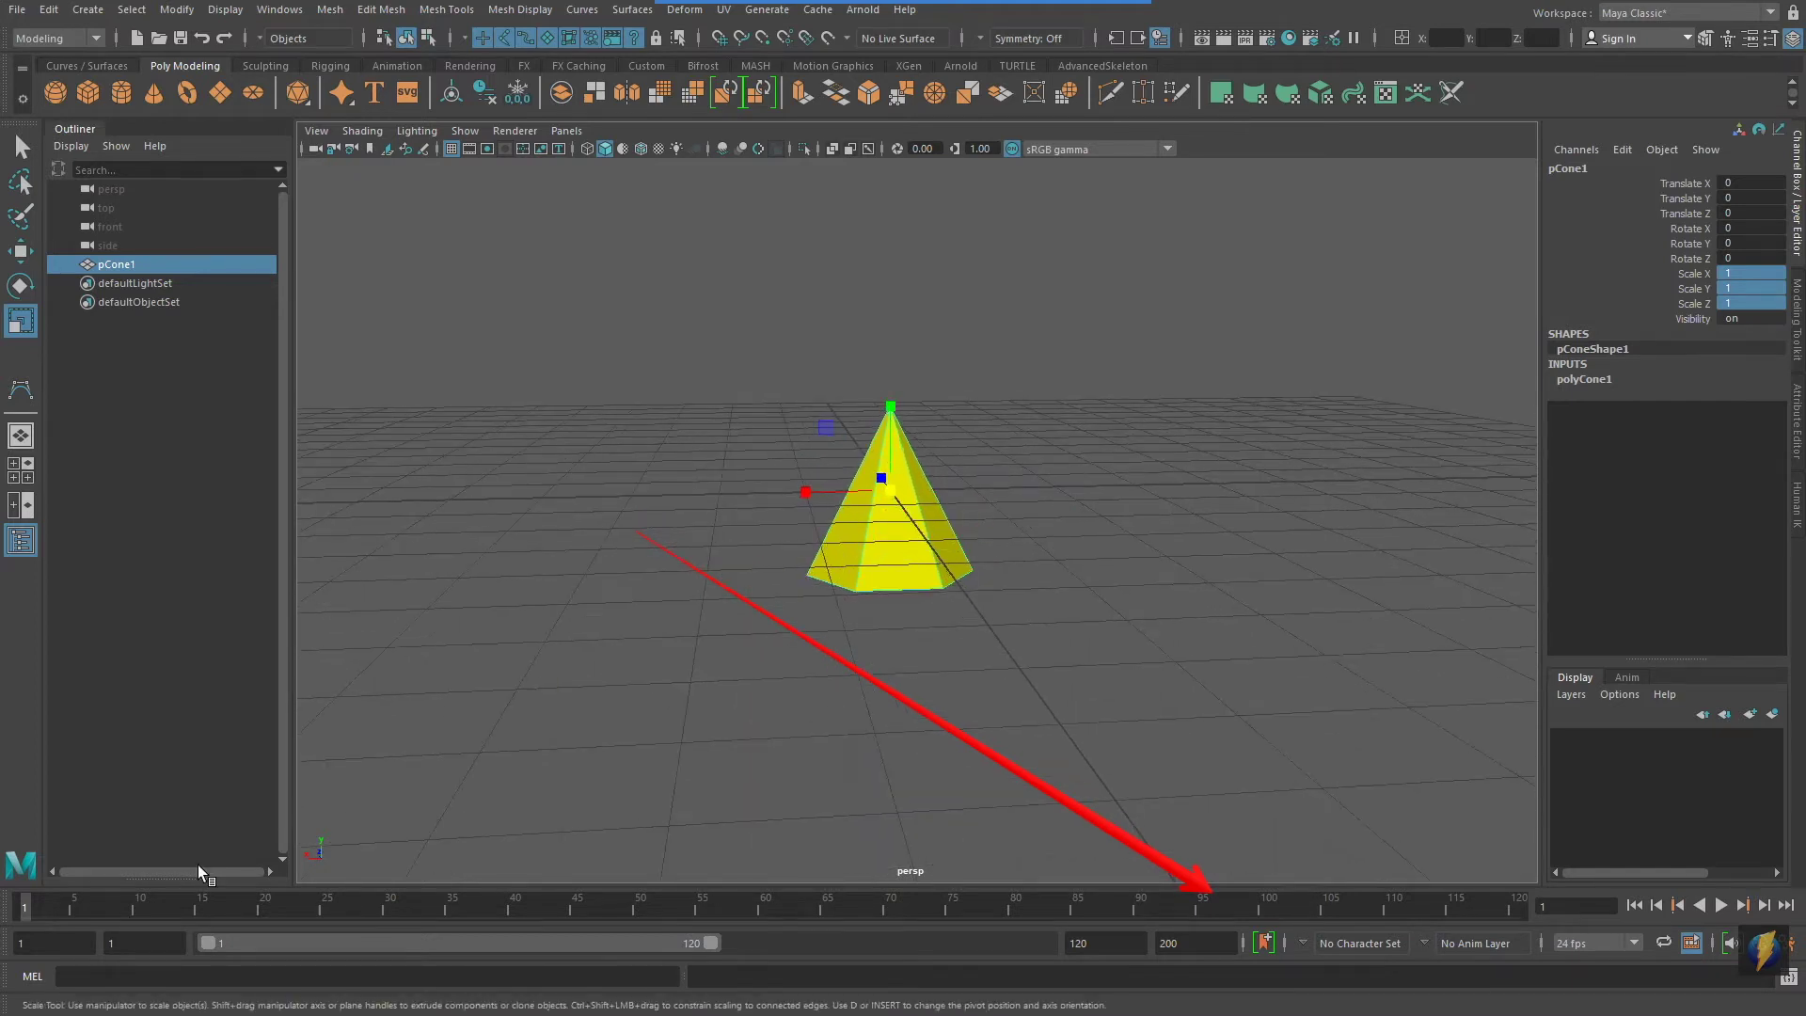
pyautogui.moveTo(27, 908)
pyautogui.mouseDown()
pyautogui.moveTo(966, 886)
pyautogui.moveTo(1223, 903)
pyautogui.moveTo(94, 949)
pyautogui.moveTo(792, 943)
pyautogui.moveTo(5, 952)
pyautogui.mouseUp()
pyautogui.keyDown('alt'); pyautogui.moveTo(862, 683); pyautogui.dragTo(799, 731, button='middle'); pyautogui.keyUp('alt')
pyautogui.keyDown('alt'); pyautogui.moveTo(800, 737); pyautogui.dragTo(947, 706); pyautogui.keyUp('alt')
pyautogui.press('w')
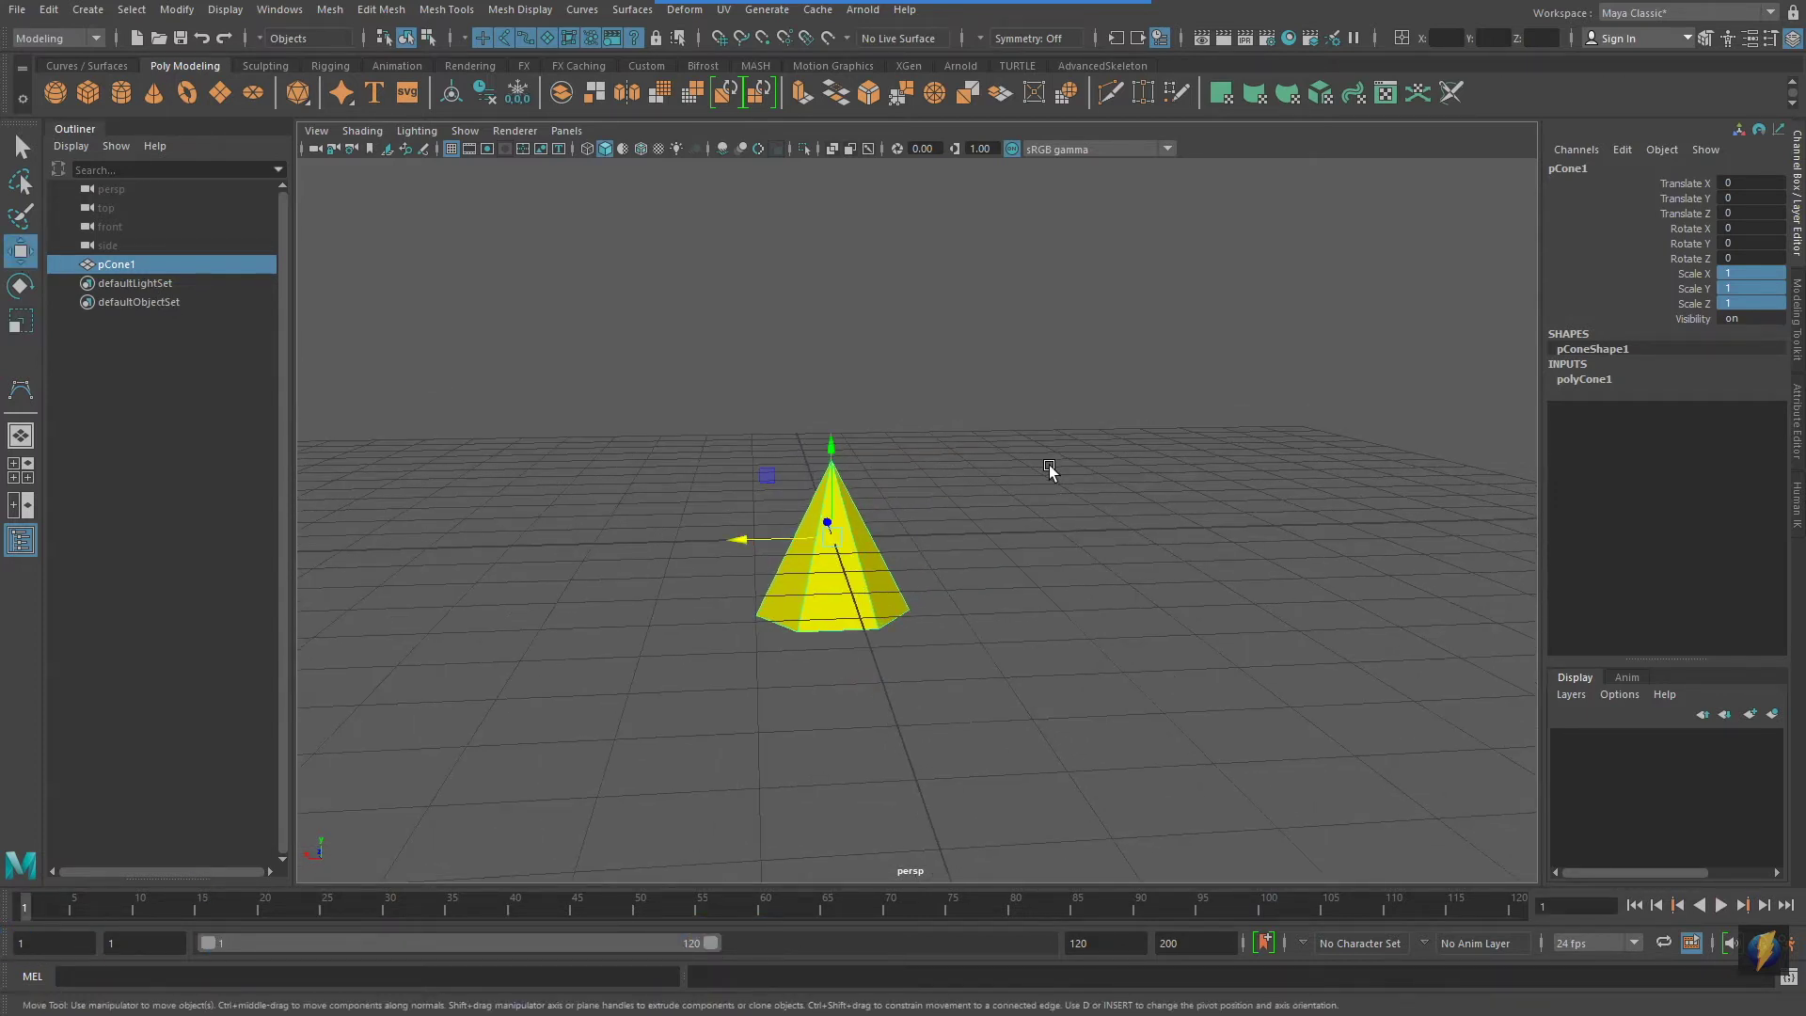
pyautogui.keyDown('alt'); pyautogui.moveTo(1049, 470); pyautogui.dragTo(1031, 652); pyautogui.keyUp('alt')
pyautogui.moveTo(209, 907); pyautogui.dragTo(310, 927)
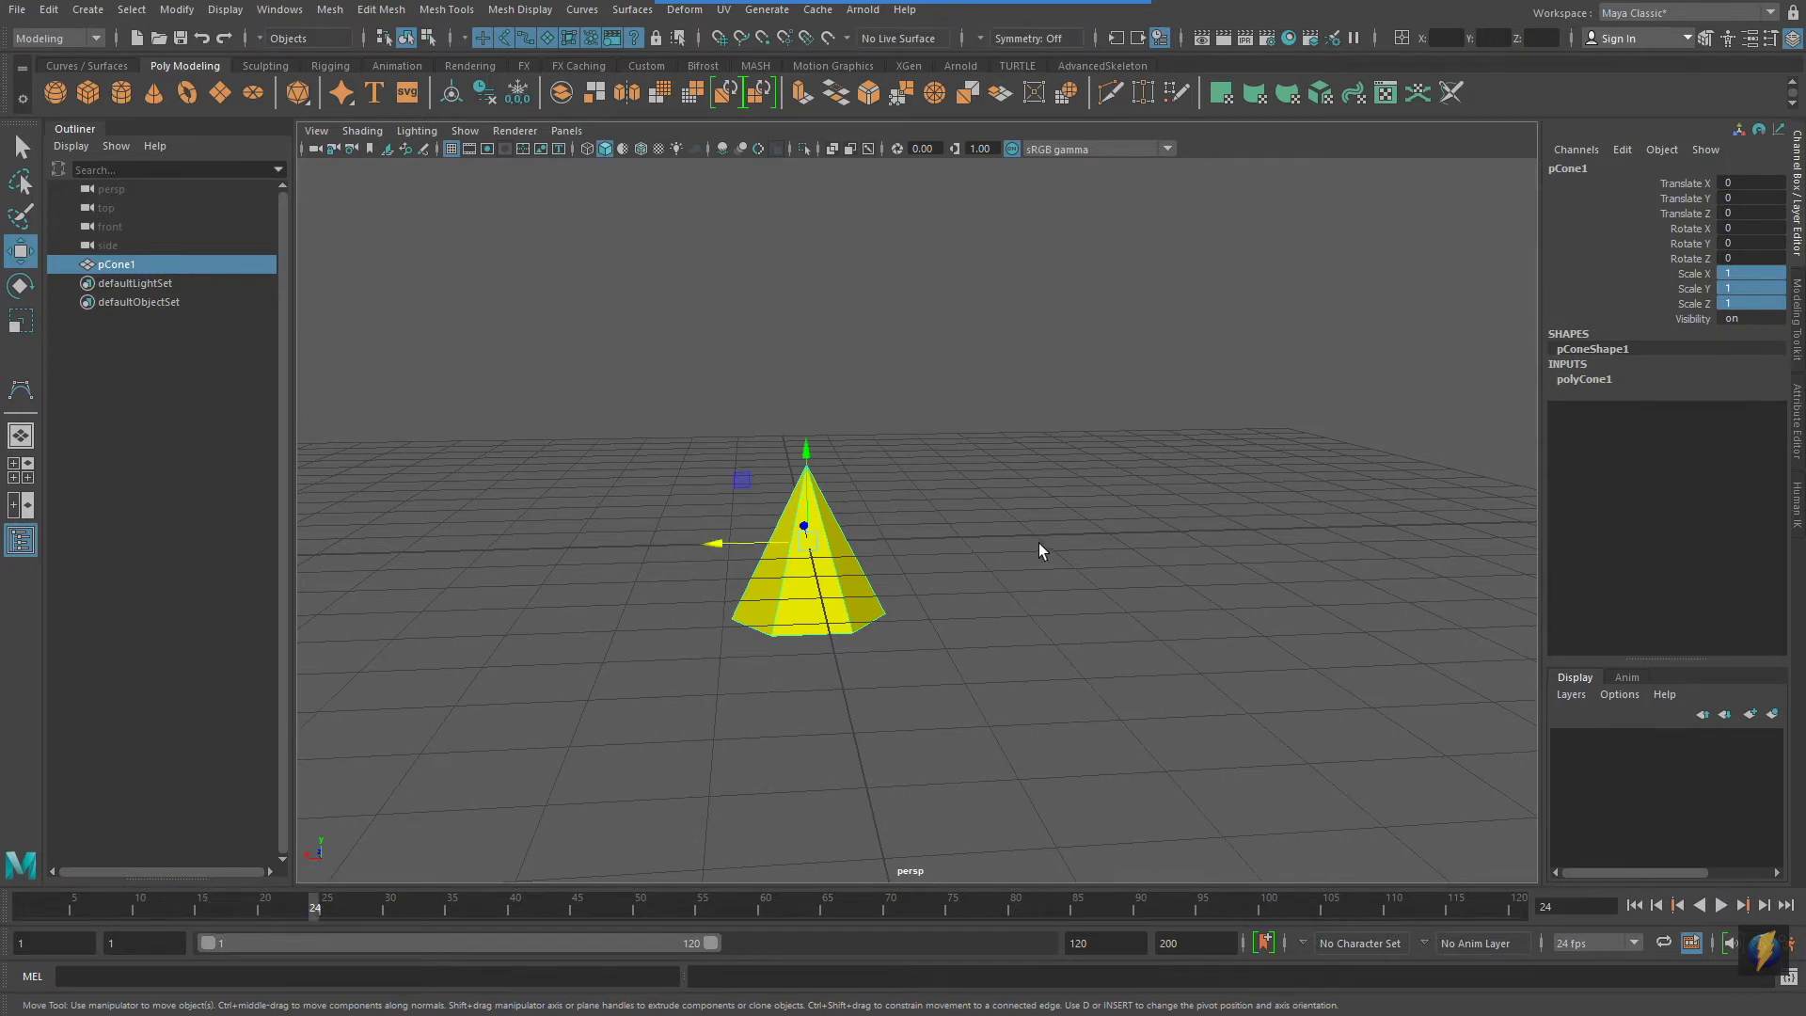
pyautogui.moveTo(776, 542); pyautogui.dragTo(1220, 561)
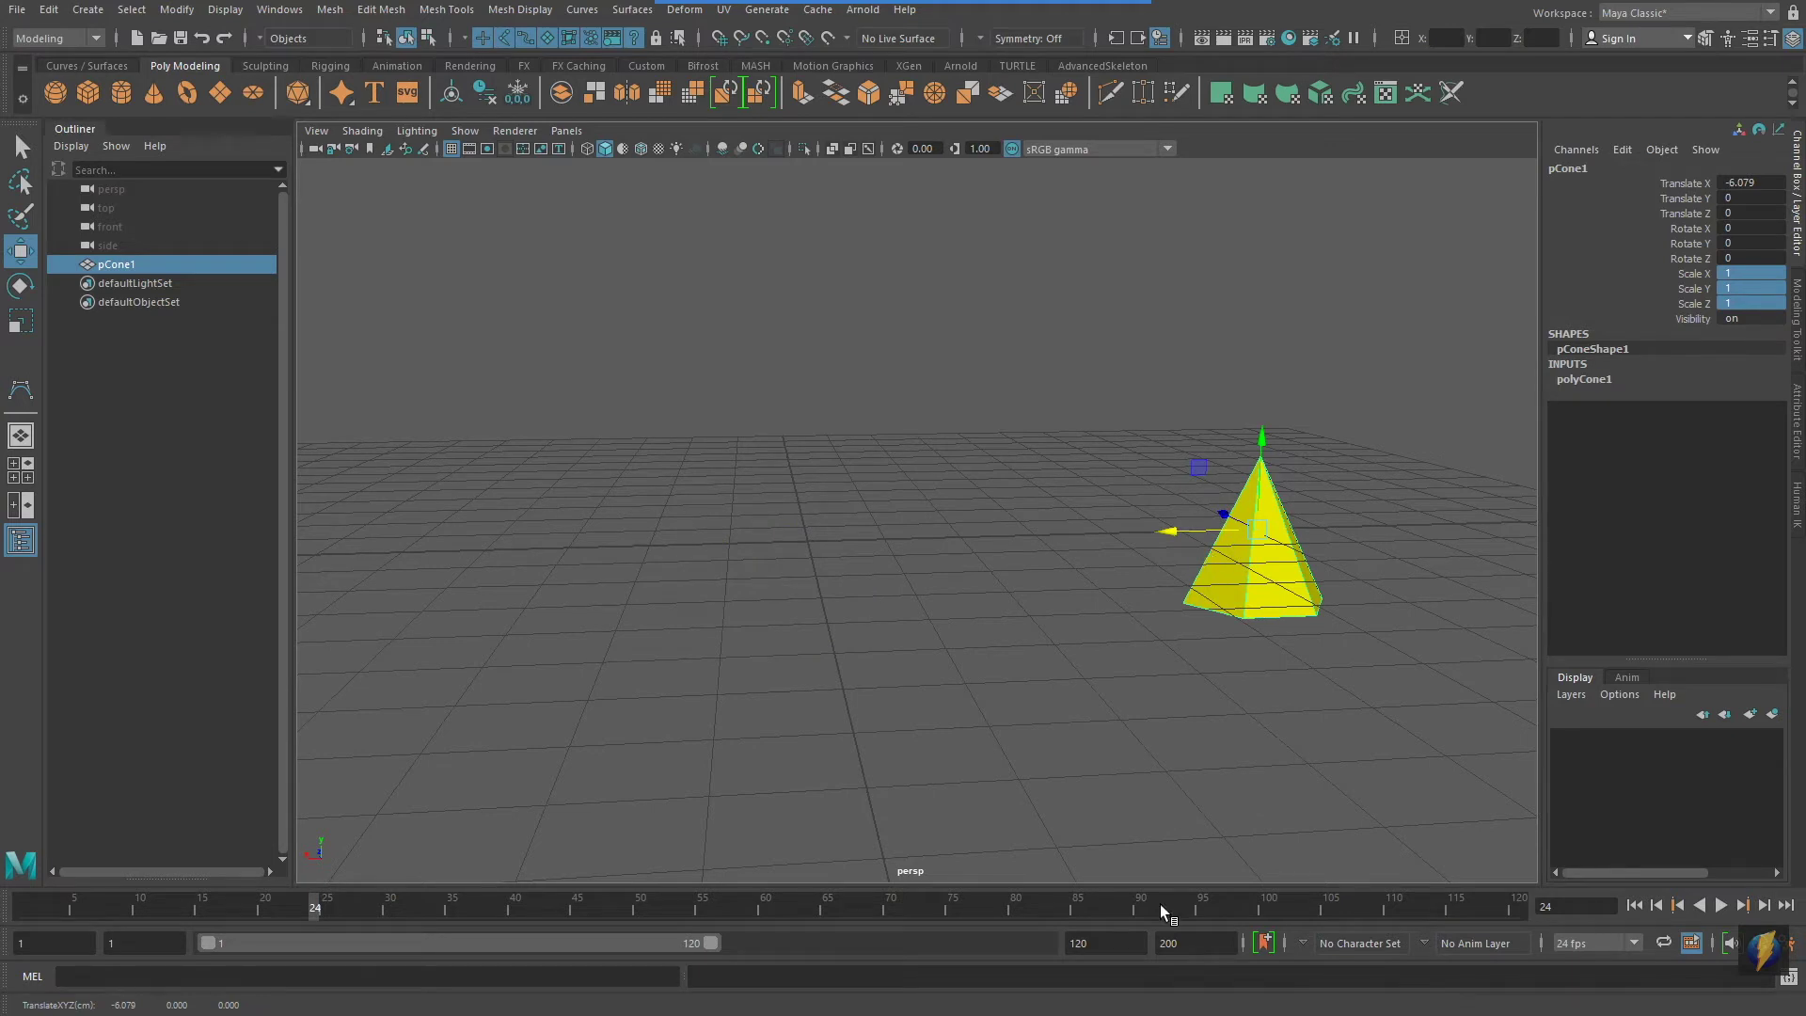
pyautogui.moveTo(318, 905); pyautogui.dragTo(602, 908)
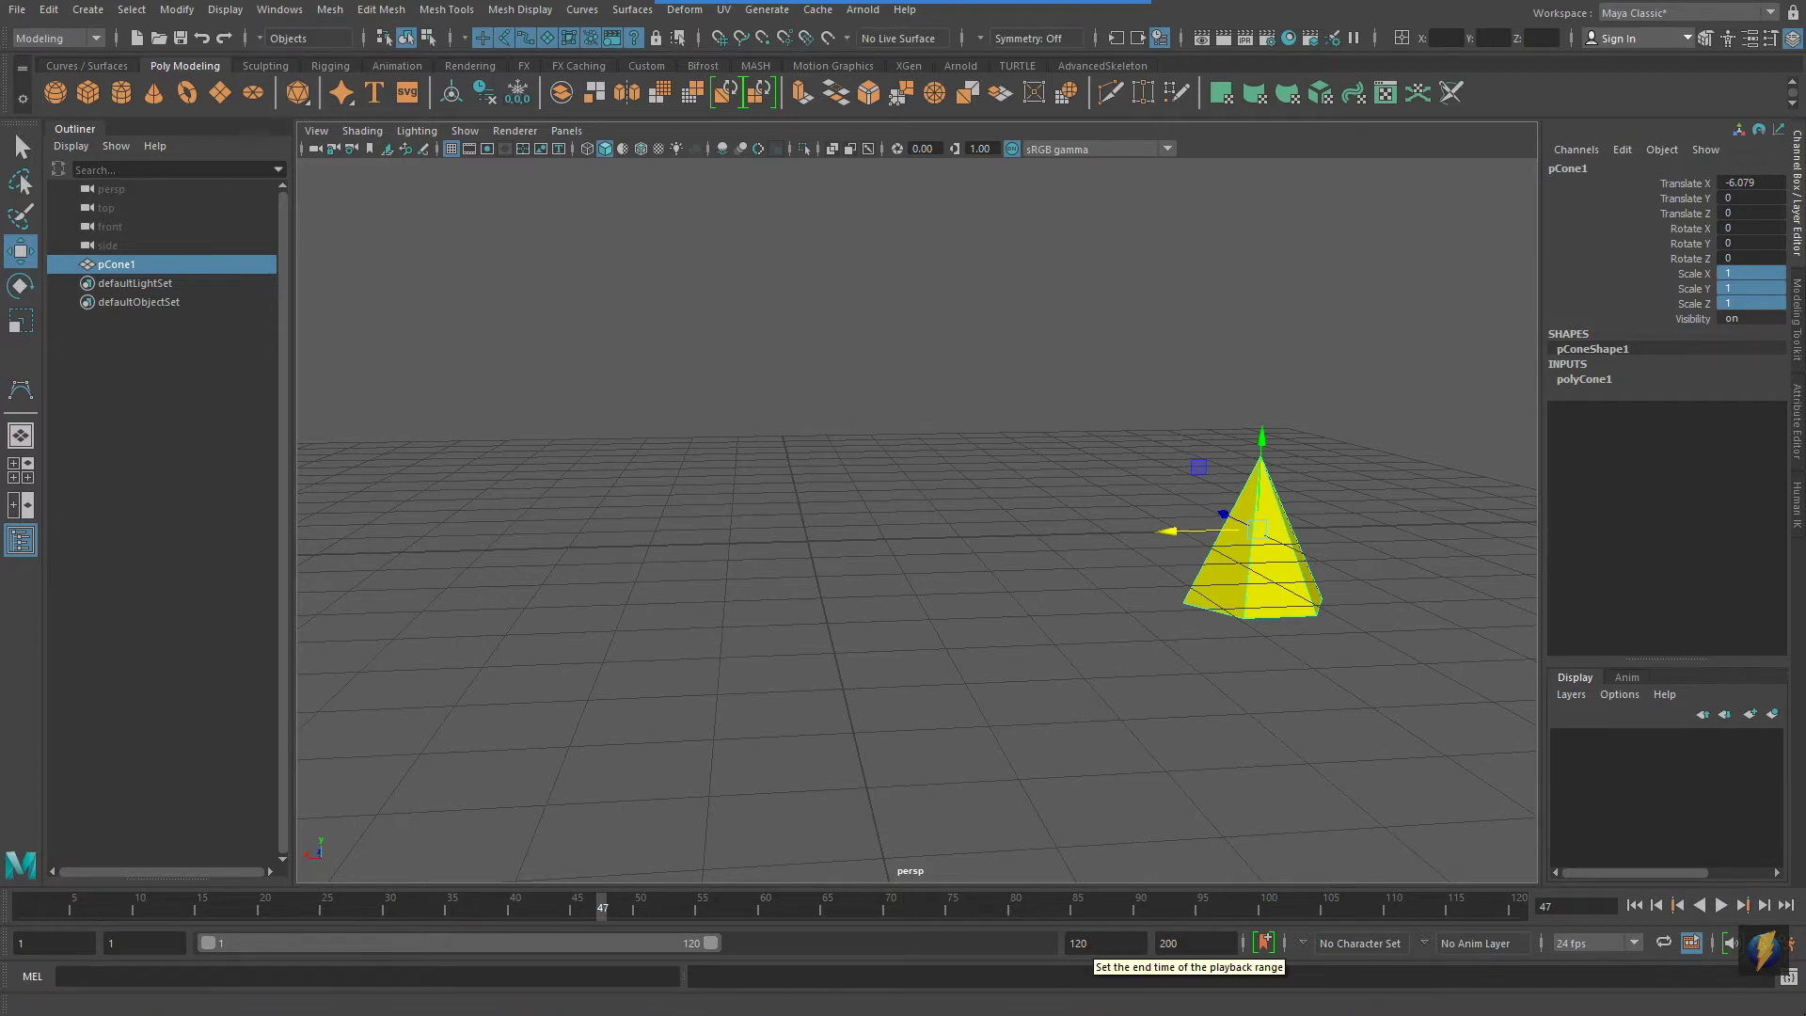
pyautogui.doubleClick(1748, 183)
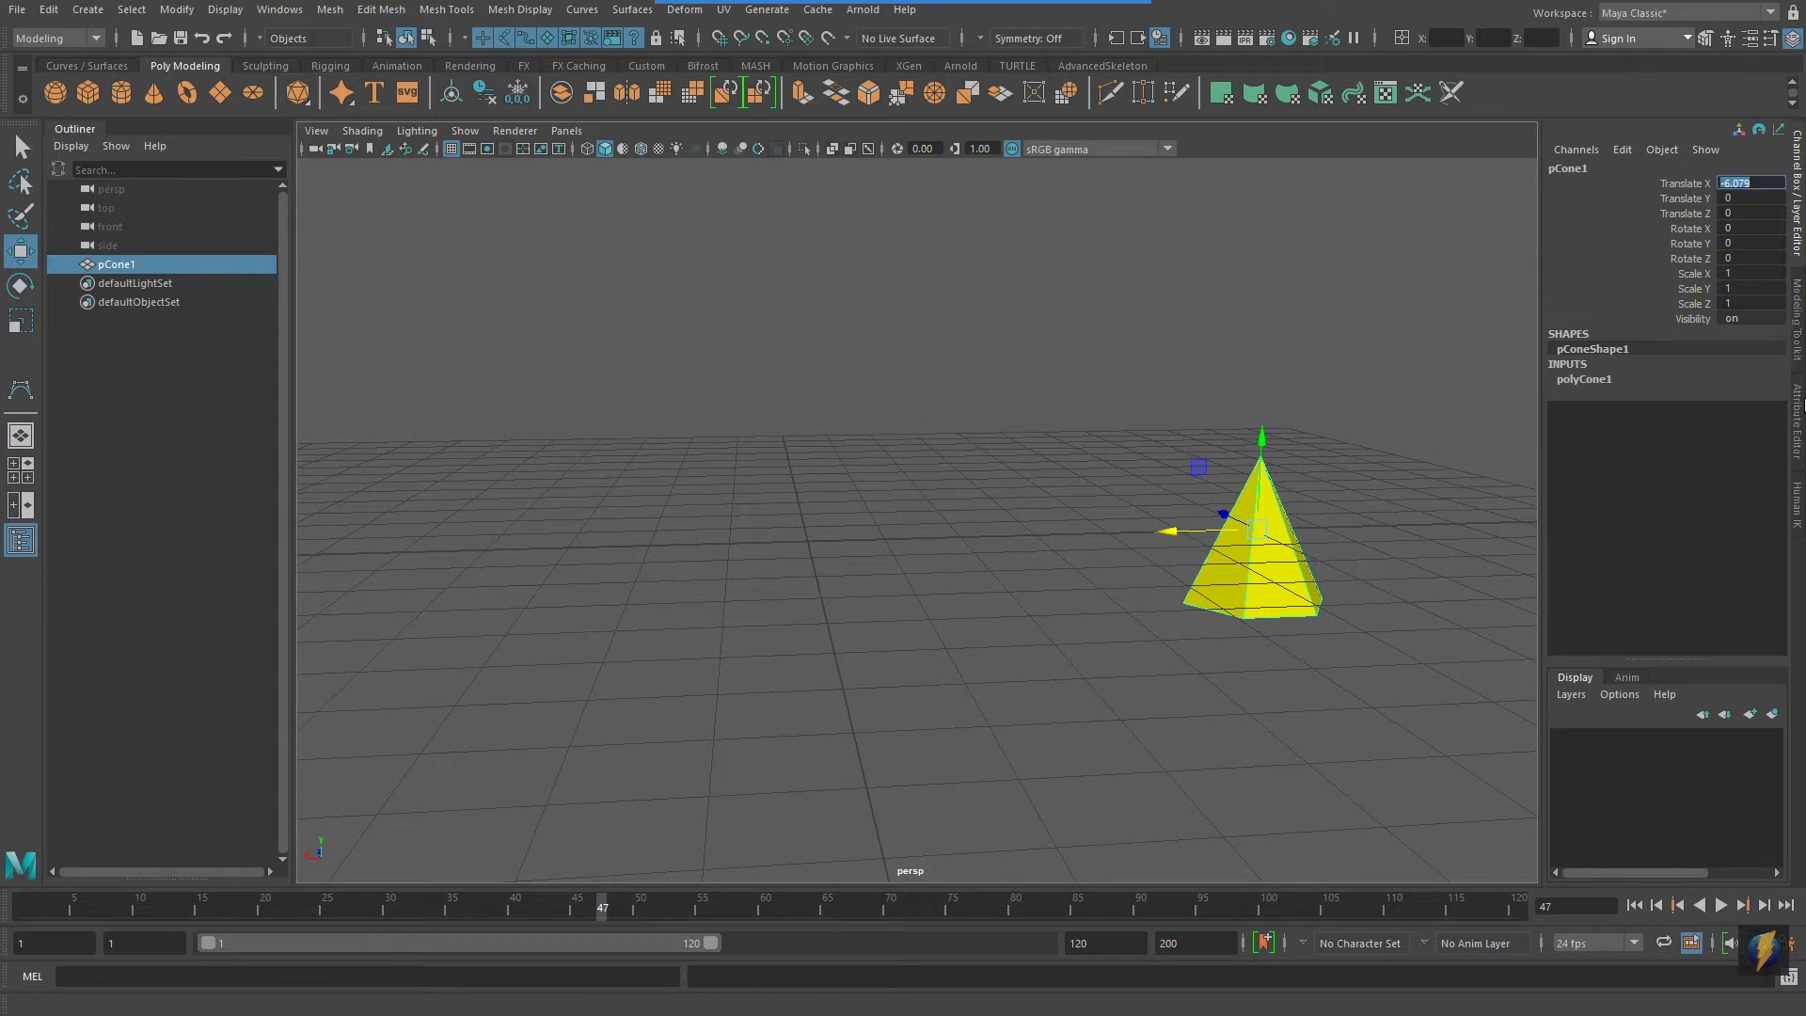
pyautogui.write('0')
pyautogui.press('Return')
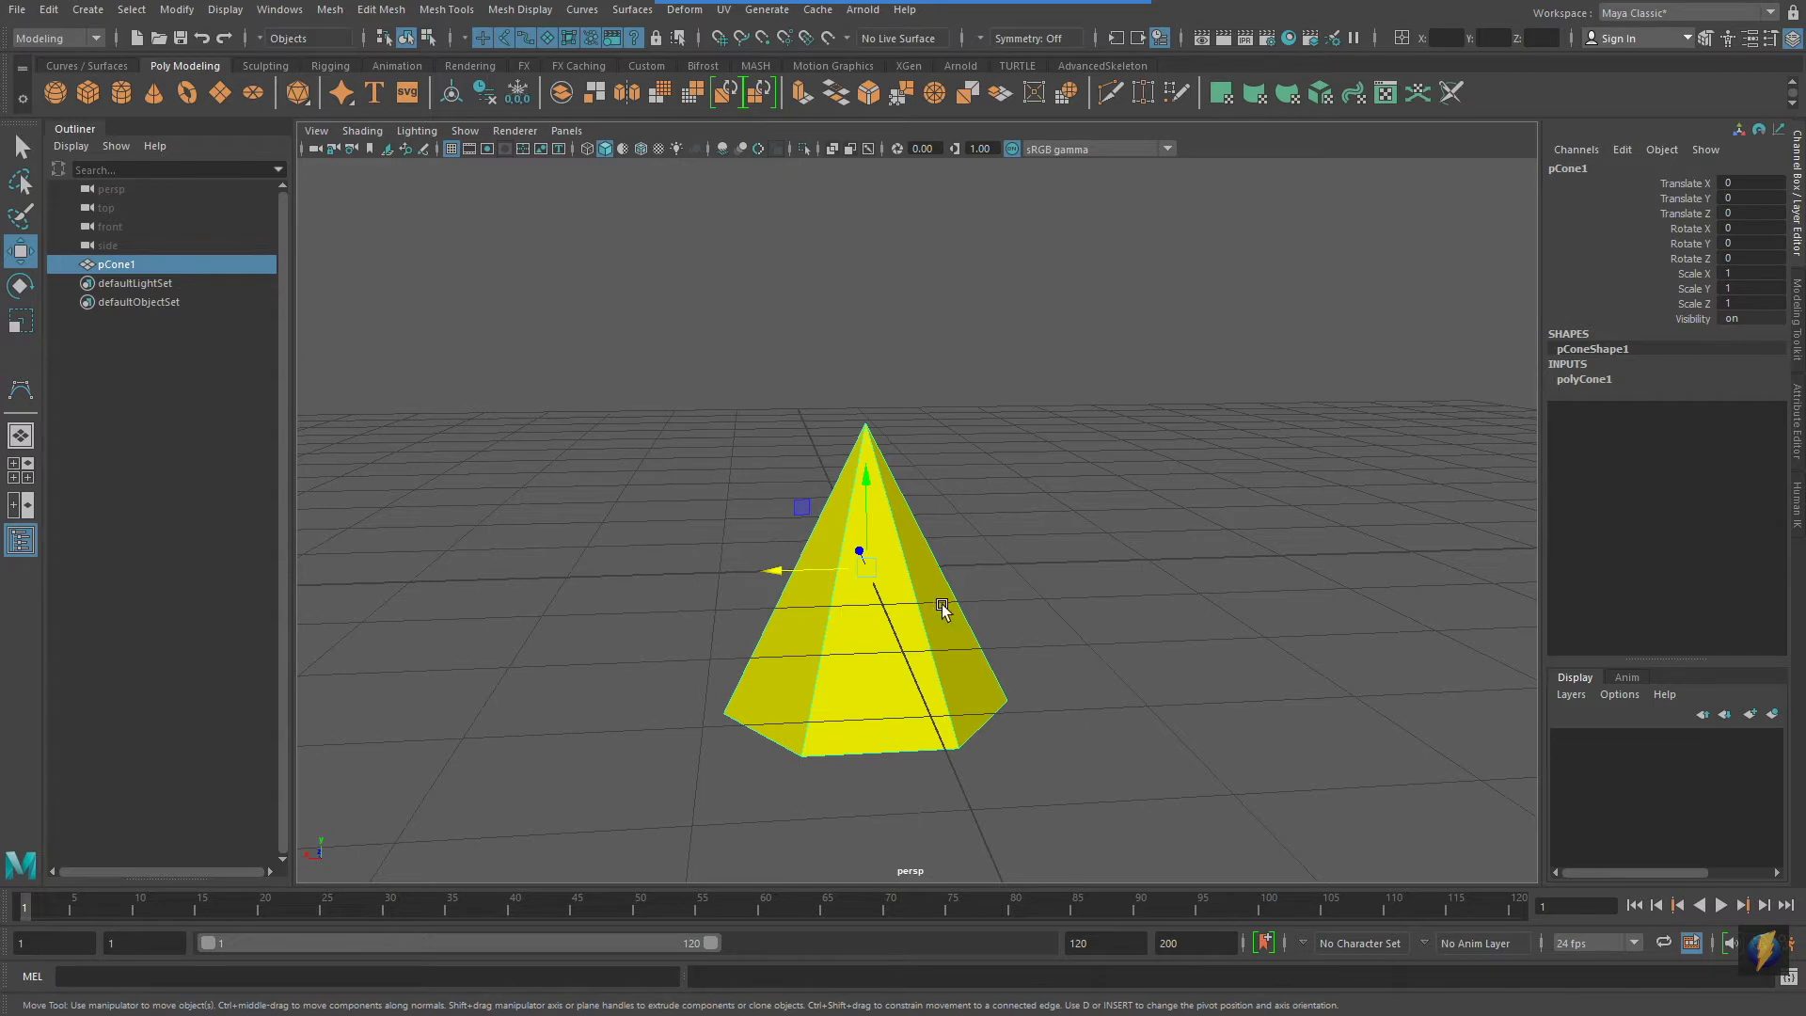
pyautogui.moveTo(26, 911); pyautogui.dragTo(899, 912)
pyautogui.moveTo(780, 898); pyautogui.dragTo(24, 910)
pyautogui.keyDown('alt'); pyautogui.moveTo(1234, 467); pyautogui.dragTo(1038, 445, button='right'); pyautogui.keyUp('alt')
pyautogui.keyDown('alt'); pyautogui.moveTo(1038, 445); pyautogui.dragTo(950, 483, button='middle'); pyautogui.keyUp('alt')
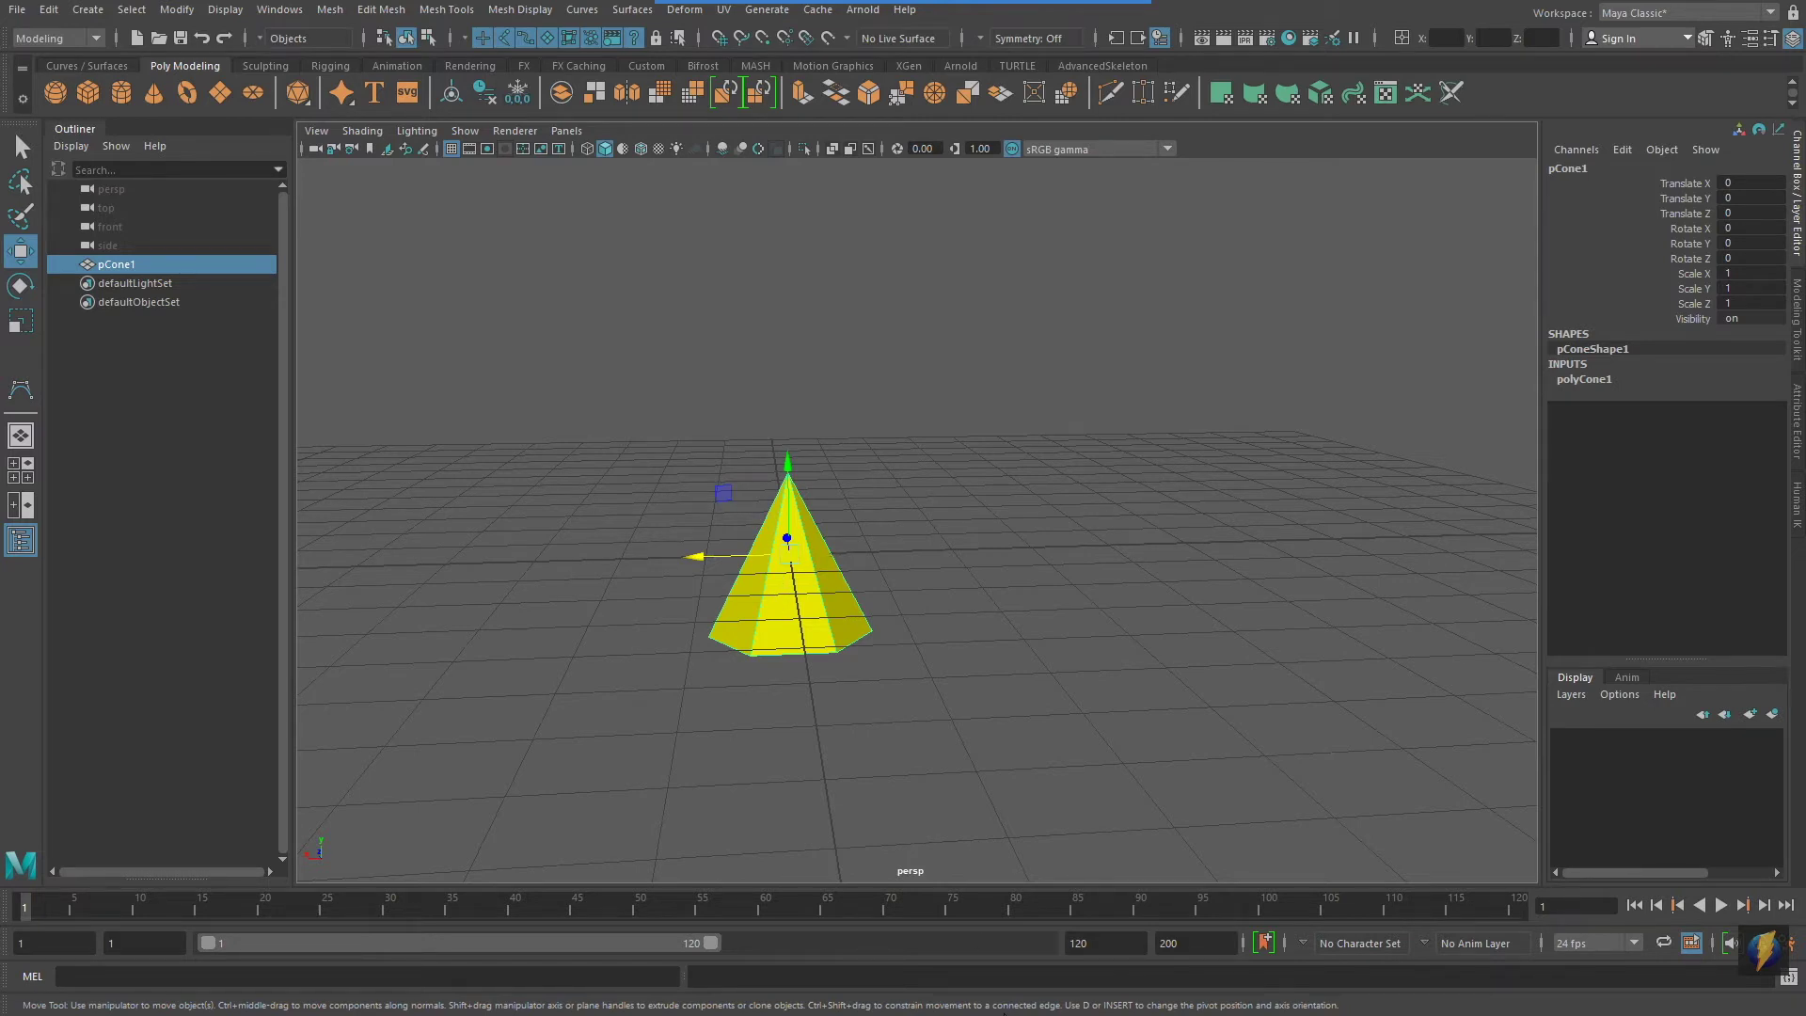
# Switch the menu set from Modeling to Animation.
pyautogui.moveTo(643, 367)
pyautogui.mouseDown()
pyautogui.moveTo(181, 177)
pyautogui.moveTo(37, 42)
pyautogui.moveTo(66, 48)
pyautogui.mouseUp()
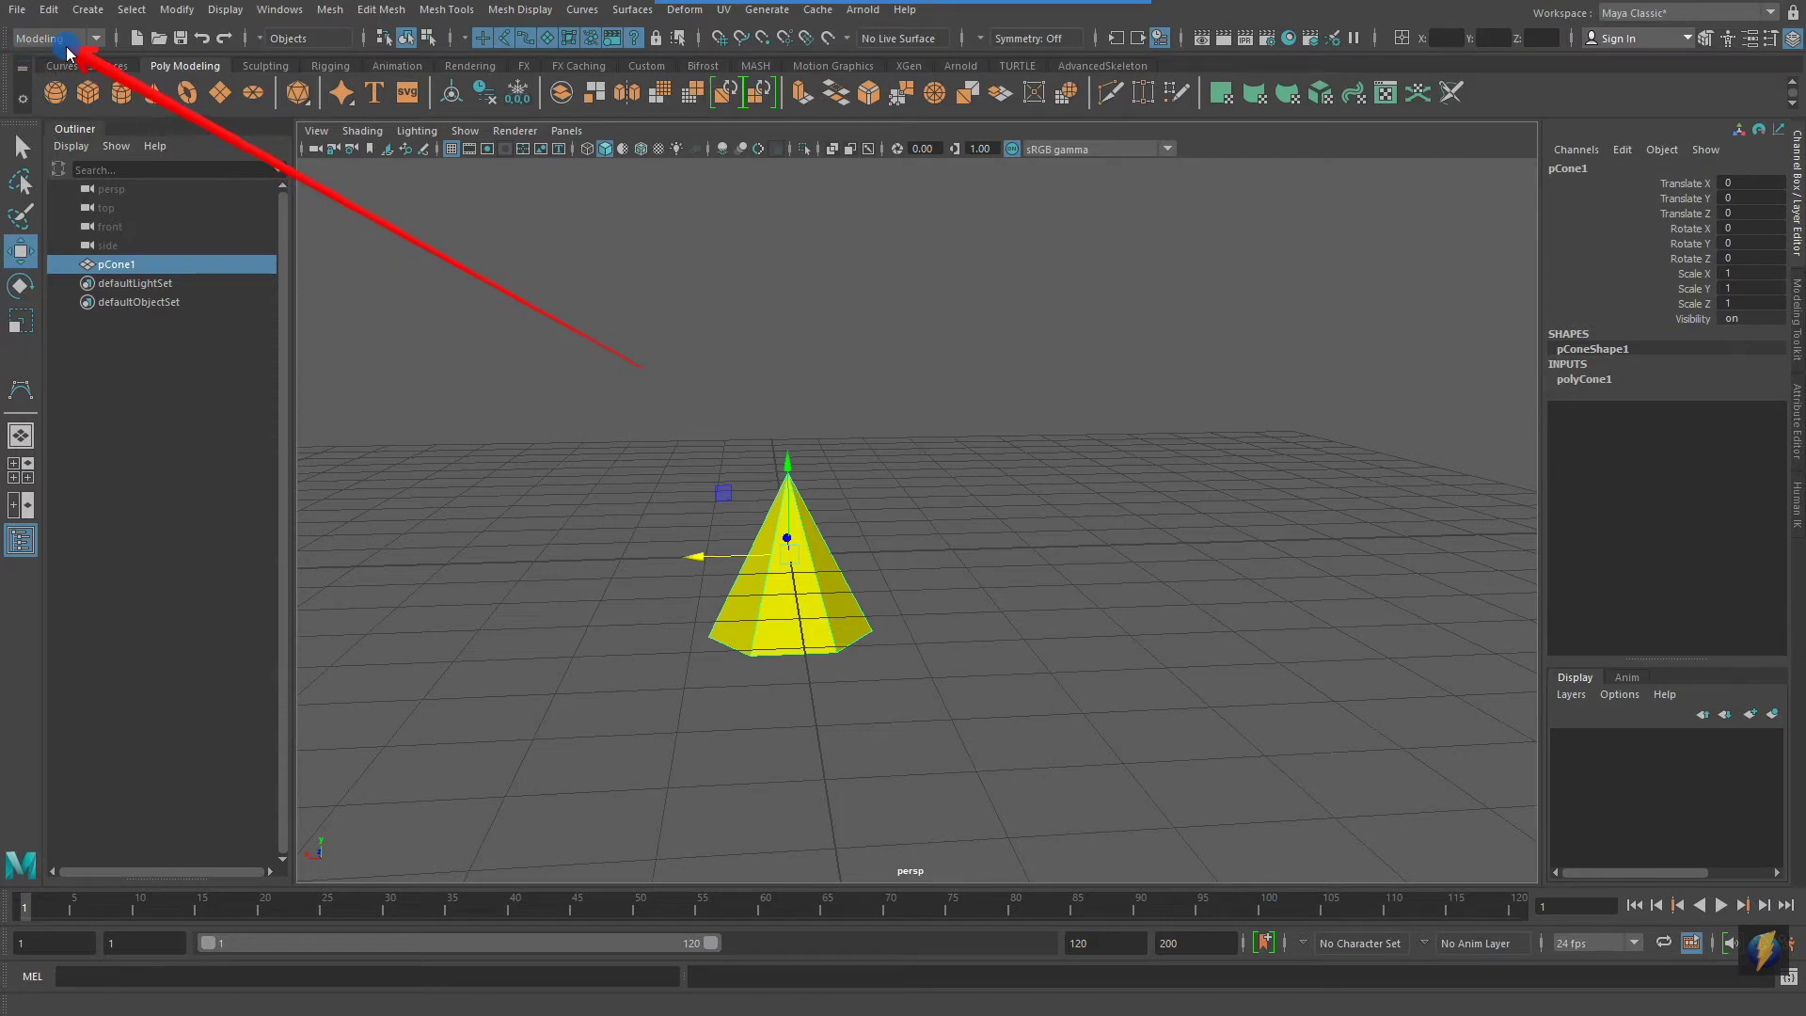
pyautogui.click(94, 37)
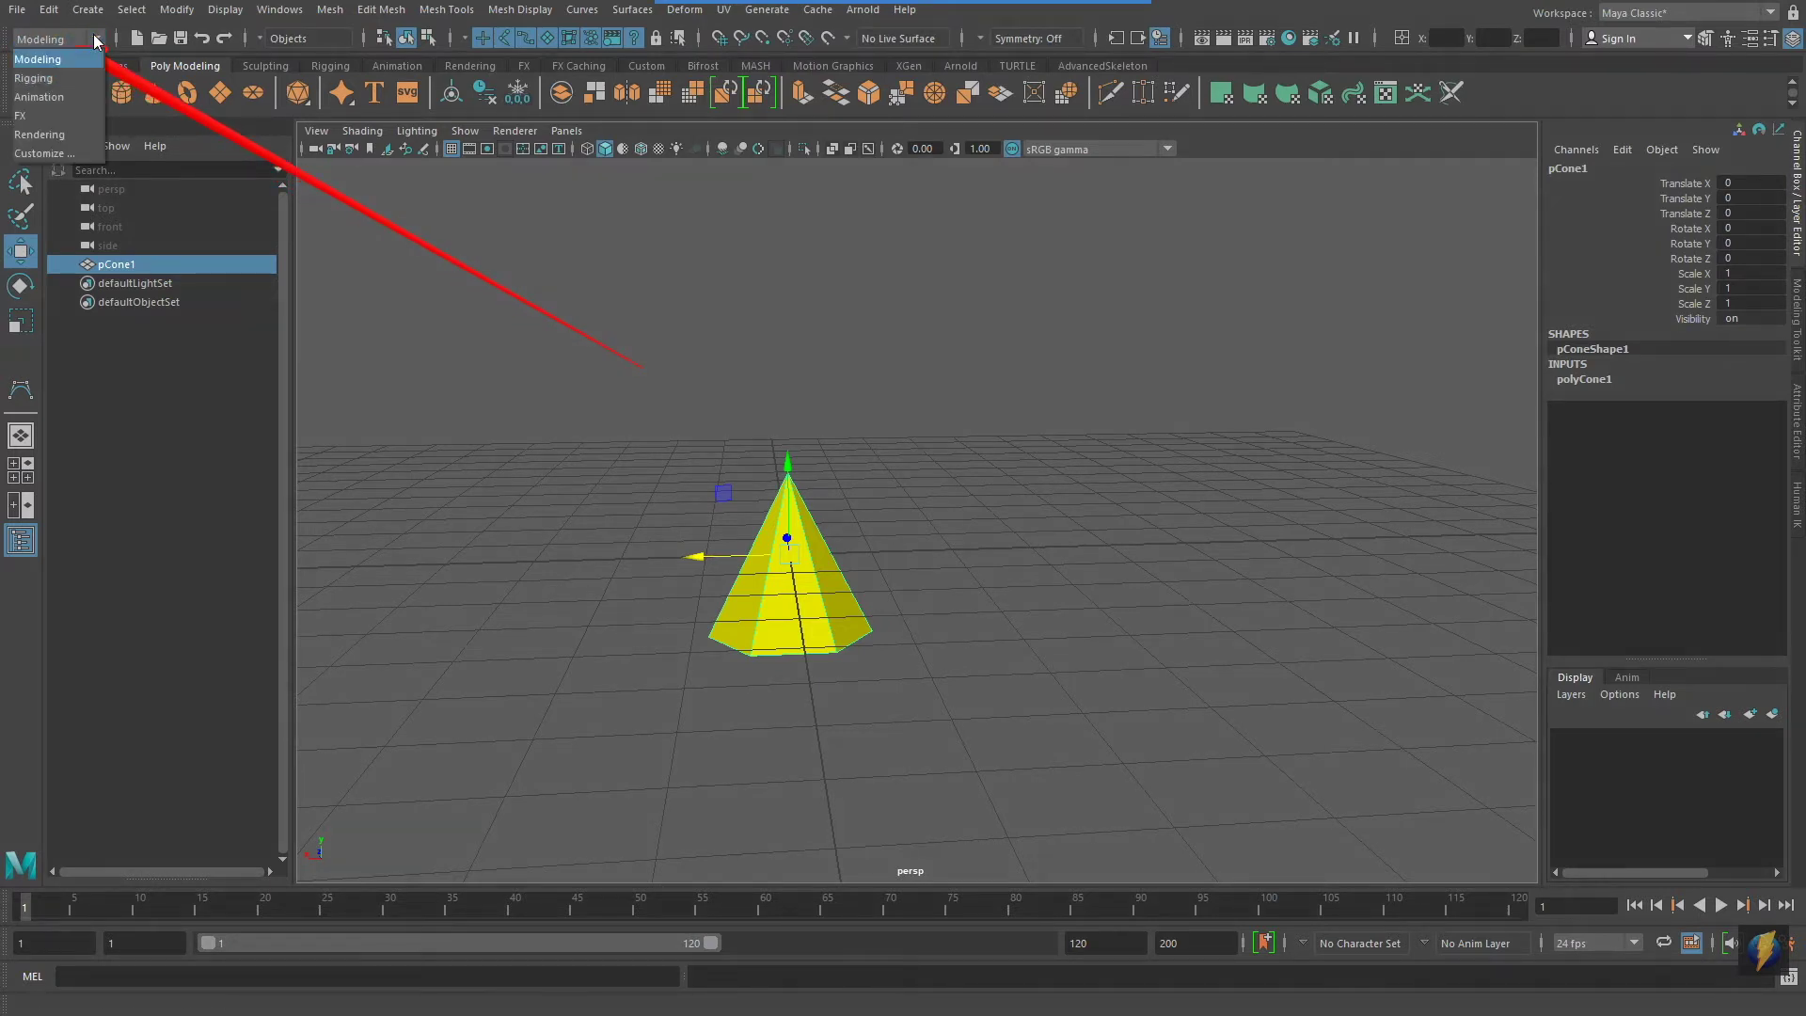
pyautogui.click(54, 98)
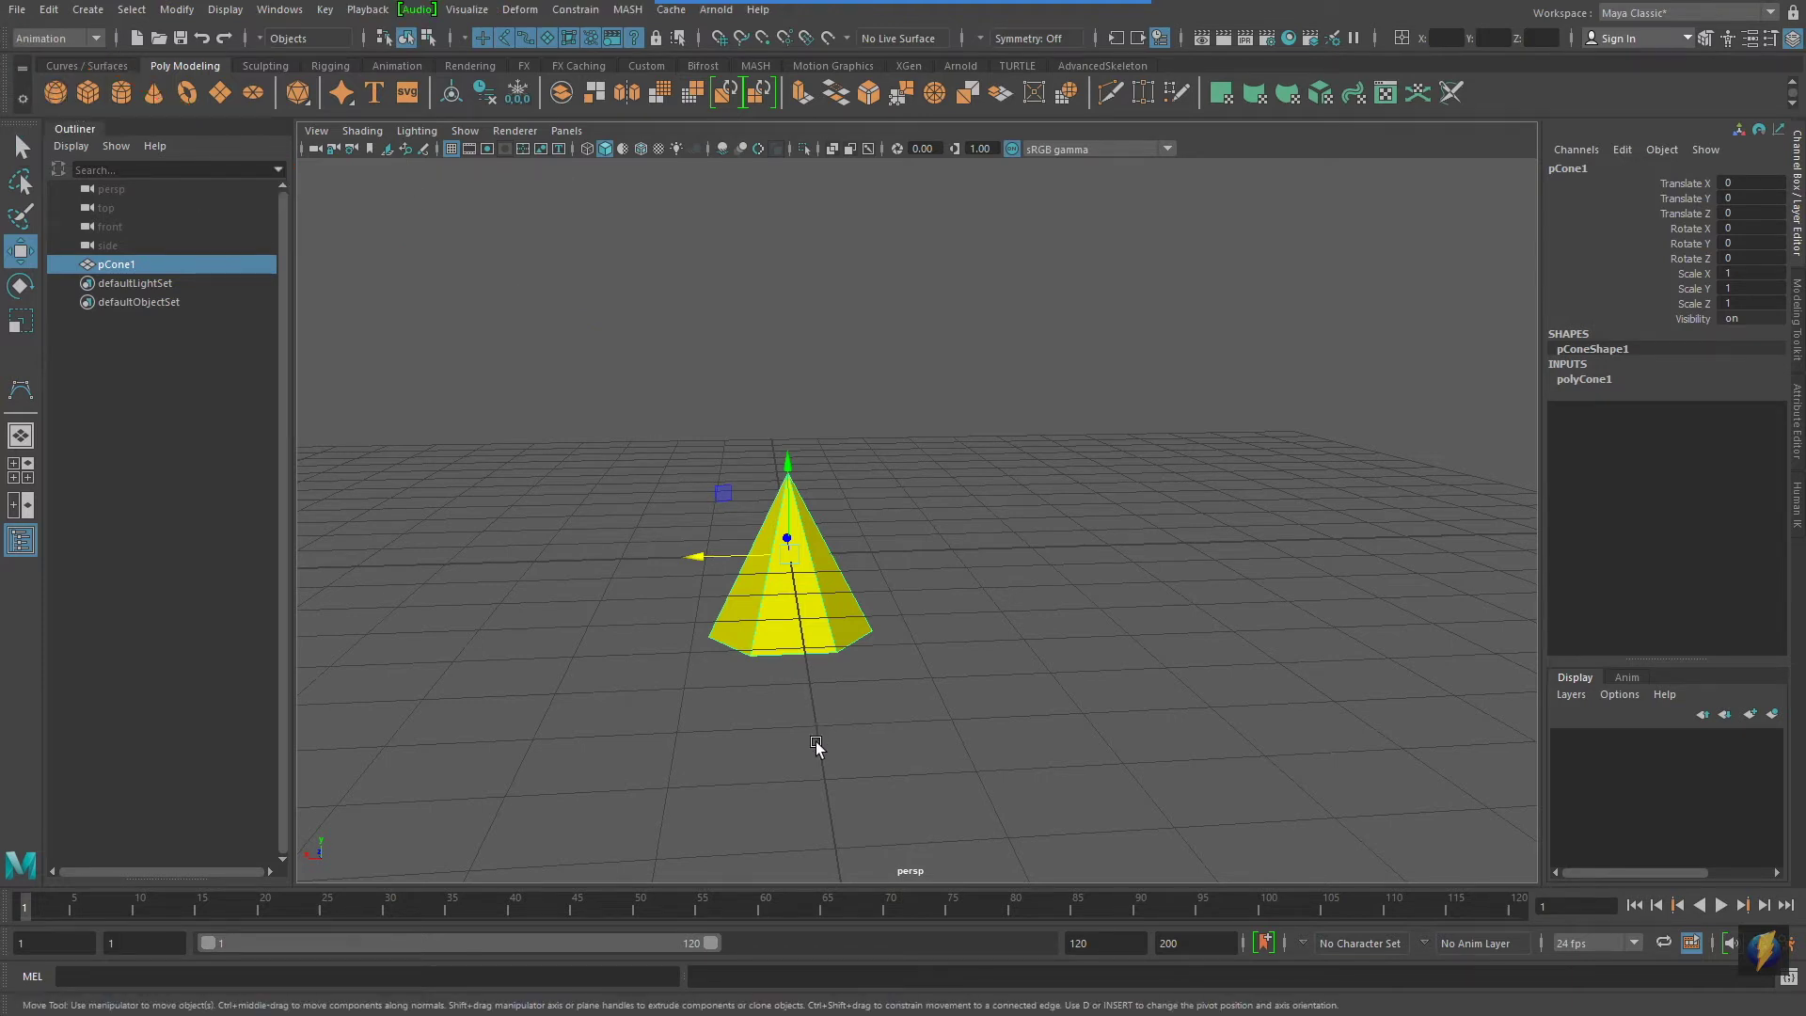
# Use Key > Set Key to key all ten of the cone's channels at frame 1.
pyautogui.click(972, 28)
pyautogui.moveTo(419, 446)
pyautogui.mouseDown()
pyautogui.moveTo(338, 161)
pyautogui.moveTo(327, 35)
pyautogui.mouseUp()
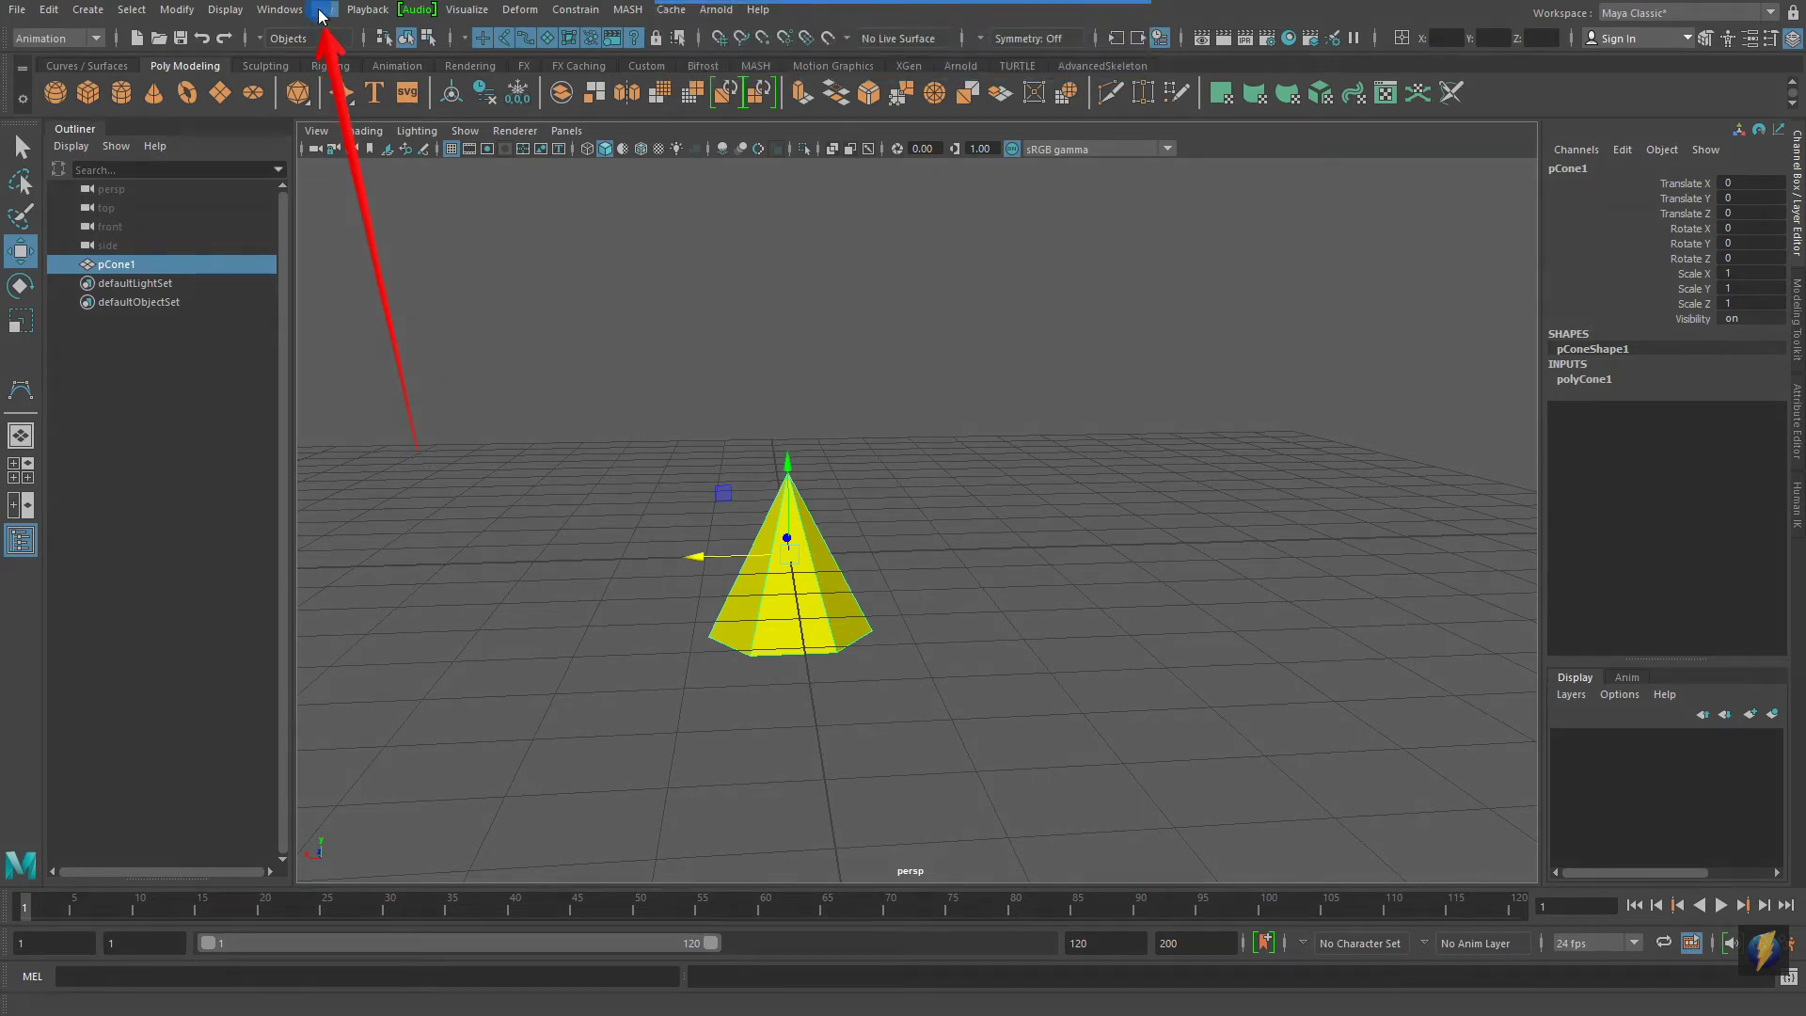
pyautogui.click(325, 10)
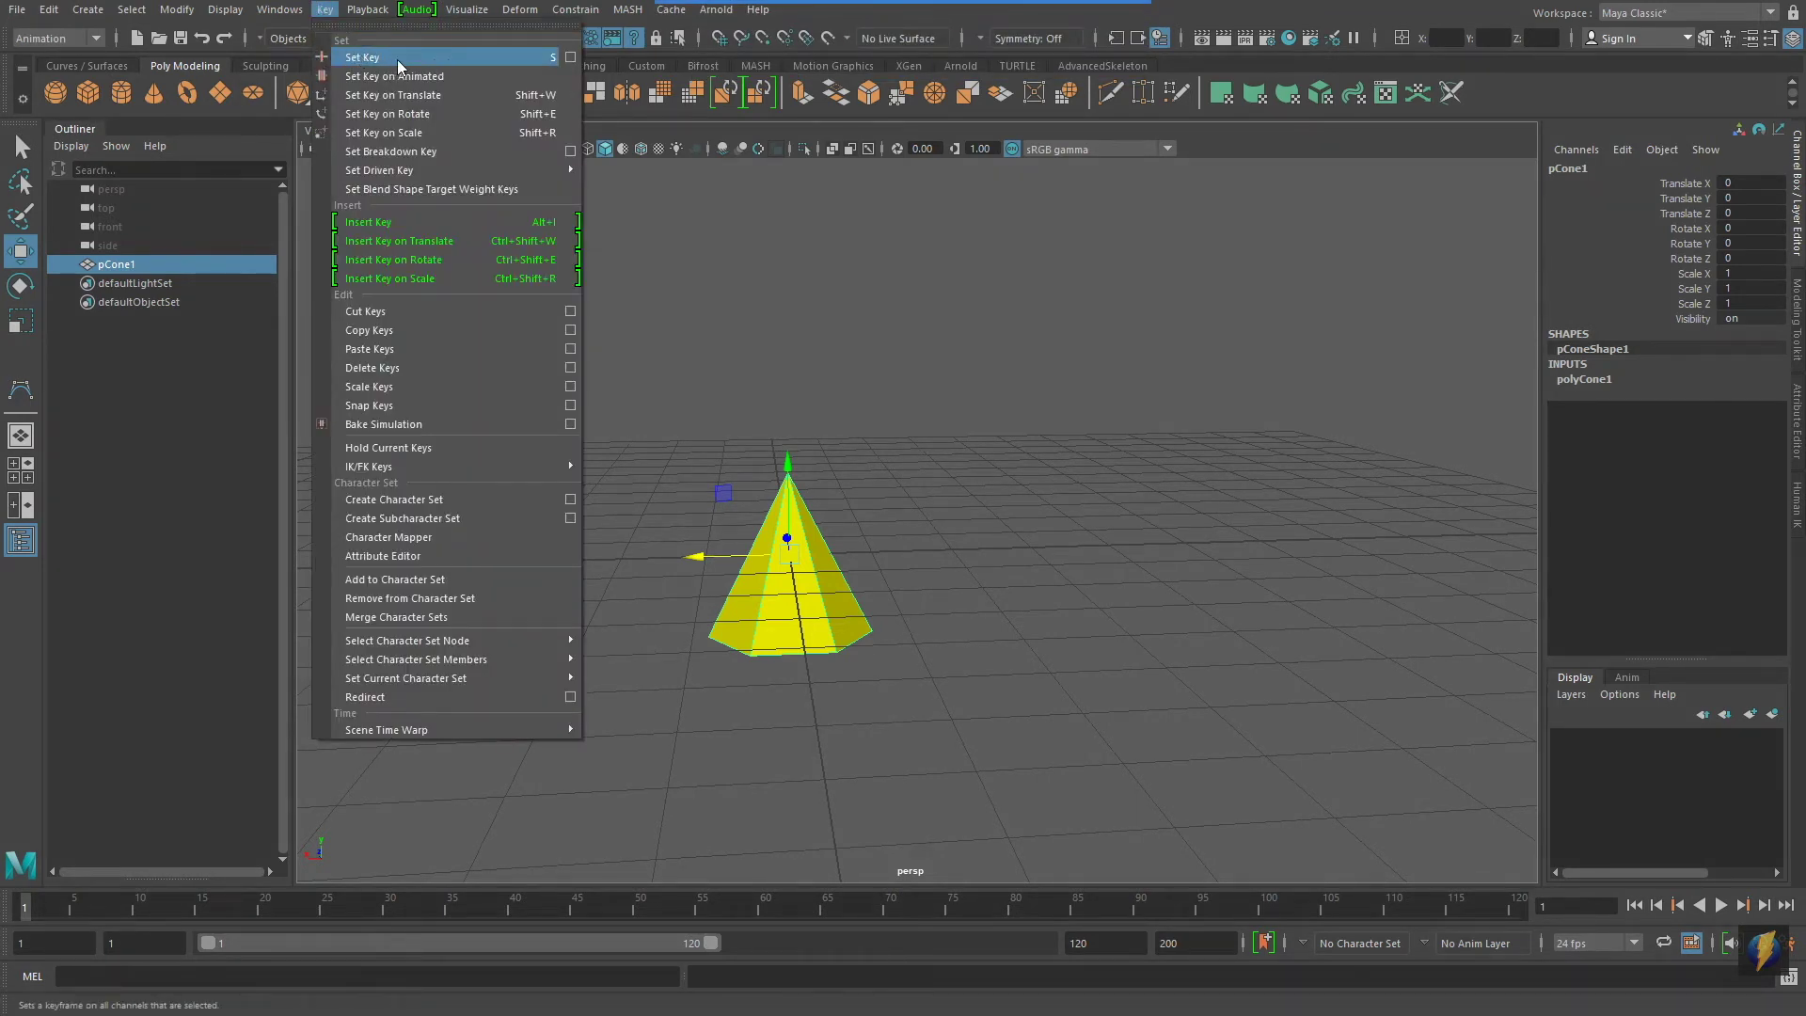
pyautogui.click(449, 57)
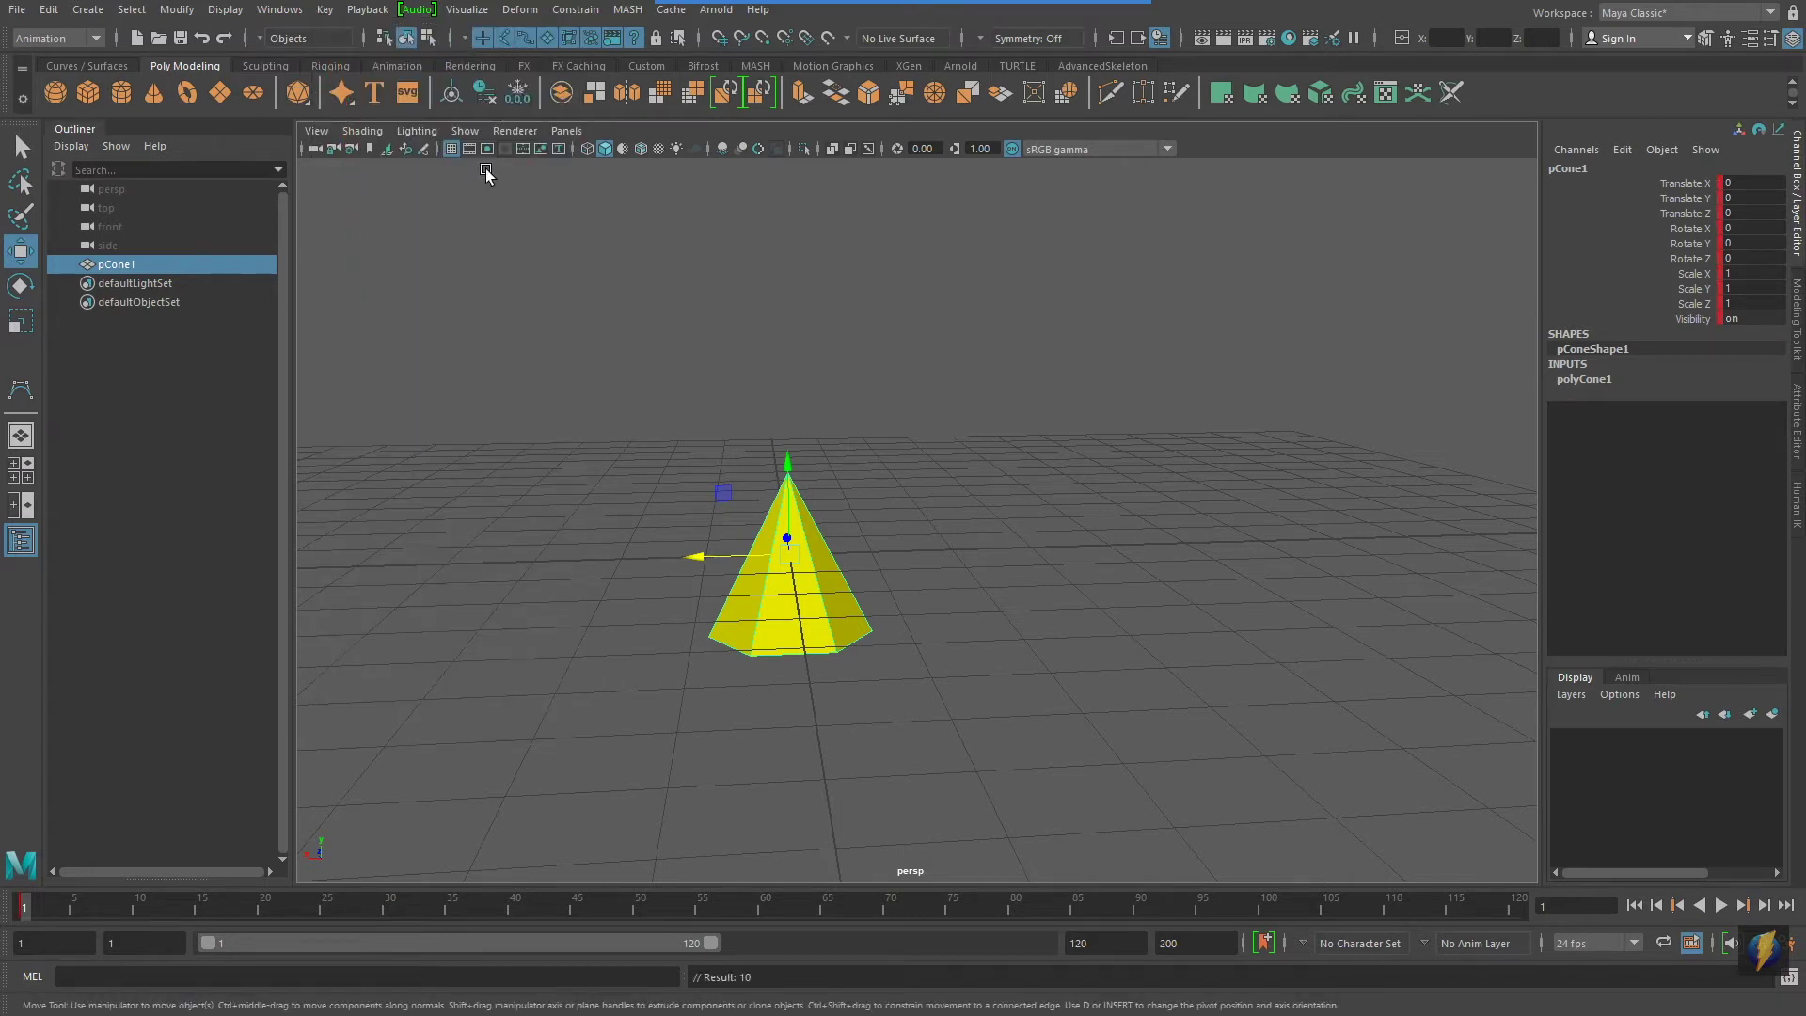
pyautogui.moveTo(846, 3)
pyautogui.click(972, 39)
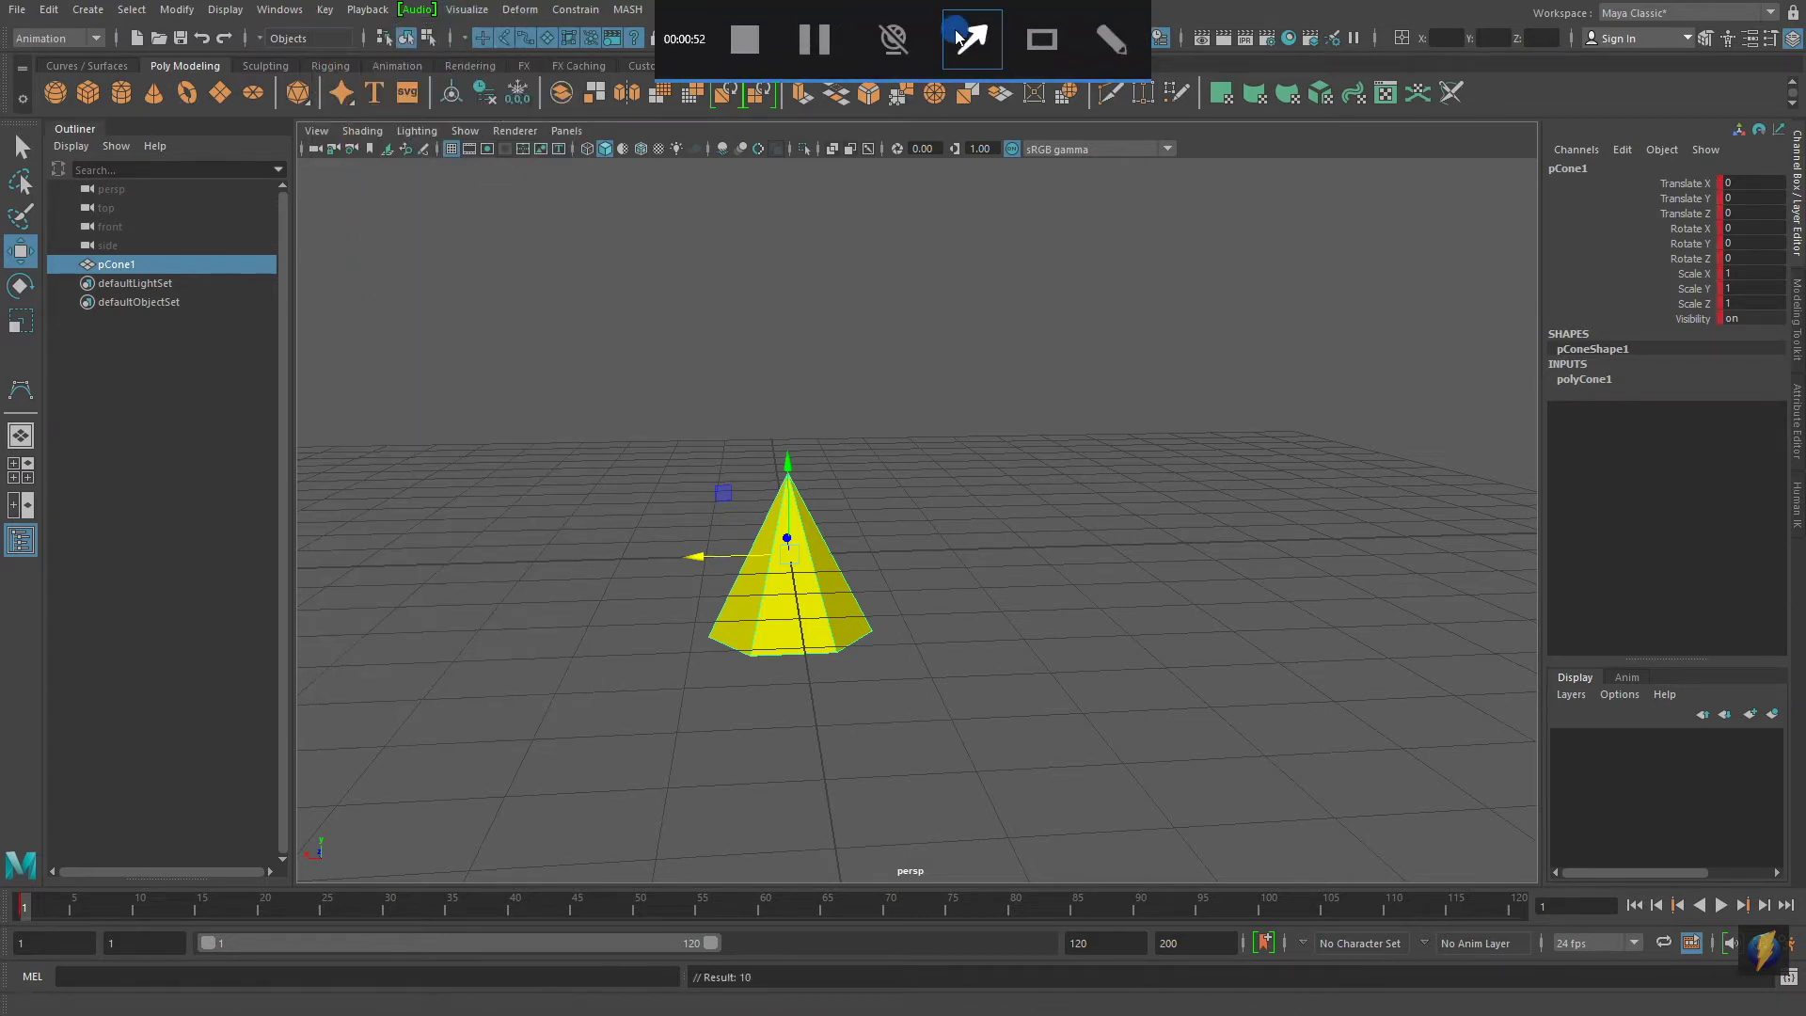
pyautogui.moveTo(1175, 448)
pyautogui.mouseDown()
pyautogui.moveTo(1707, 178)
pyautogui.moveTo(1729, 299)
pyautogui.moveTo(1727, 193)
pyautogui.moveTo(437, 446)
pyautogui.moveTo(187, 820)
pyautogui.moveTo(30, 911)
pyautogui.mouseUp()
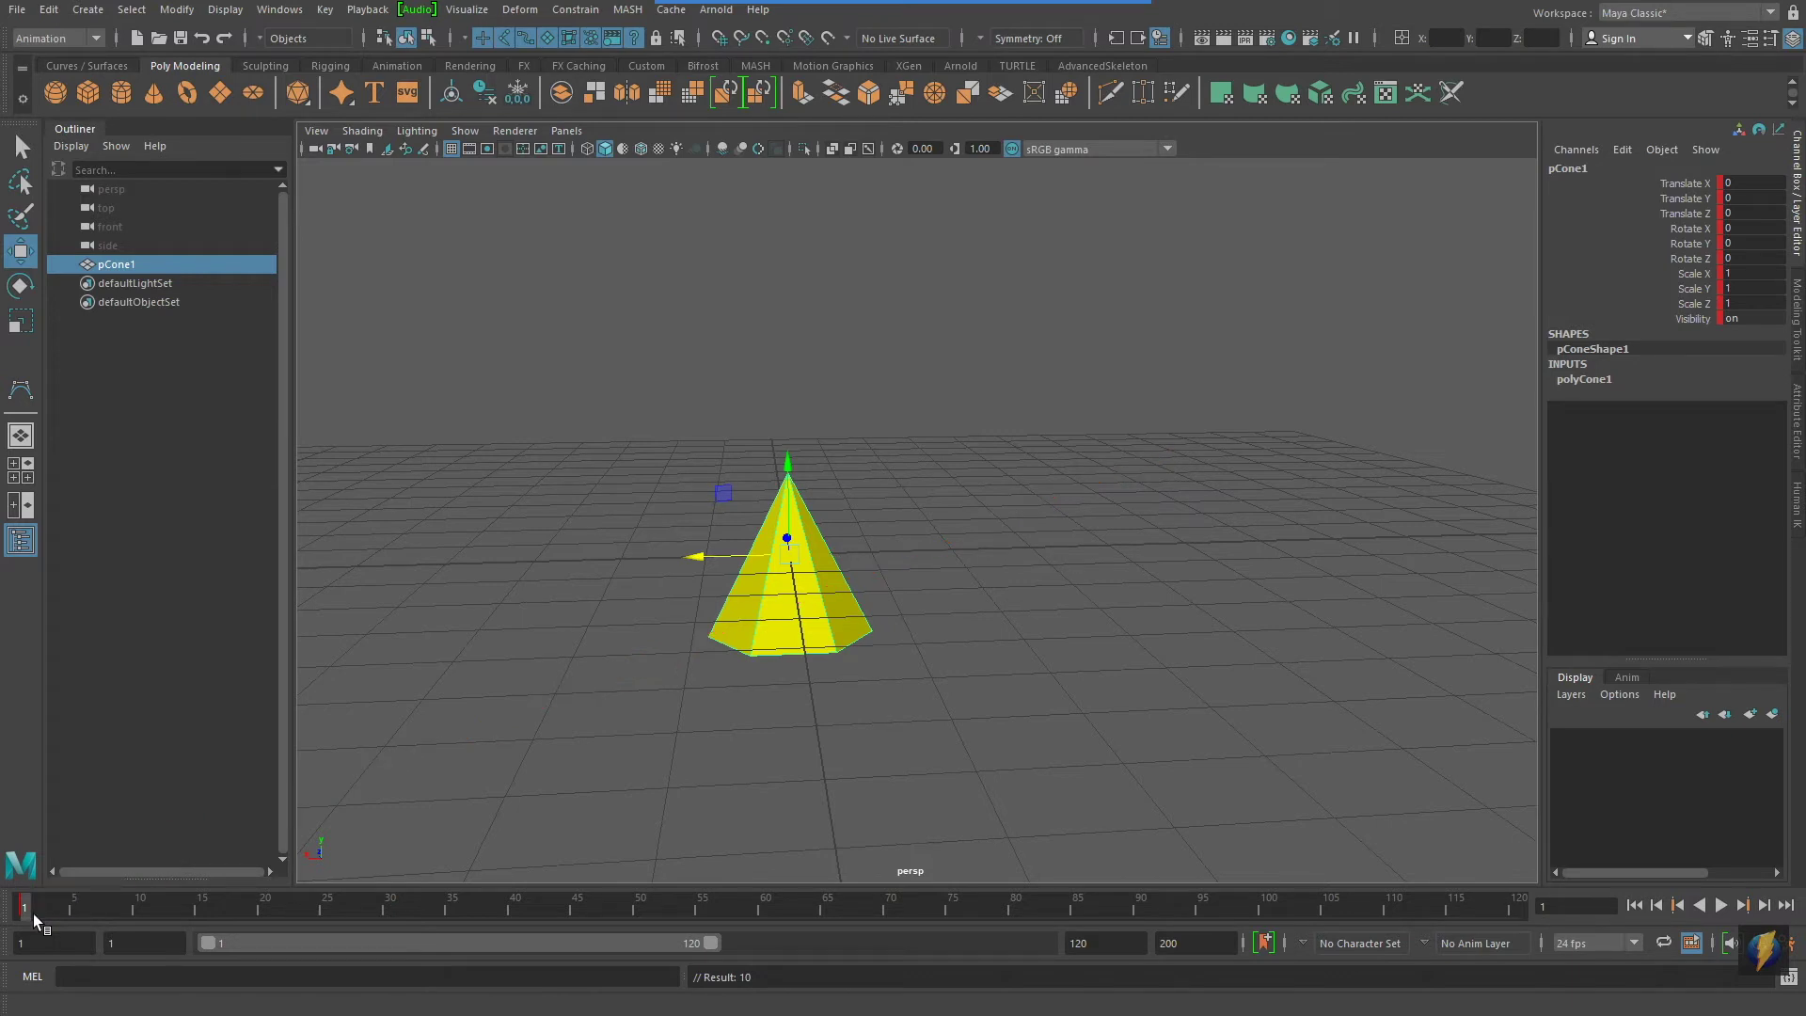
# Move the cone up and right to Translate X -7.462, Y 3.457.
pyautogui.keyDown('alt'); pyautogui.moveTo(701, 592); pyautogui.dragTo(446, 369, button='right'); pyautogui.keyUp('alt')
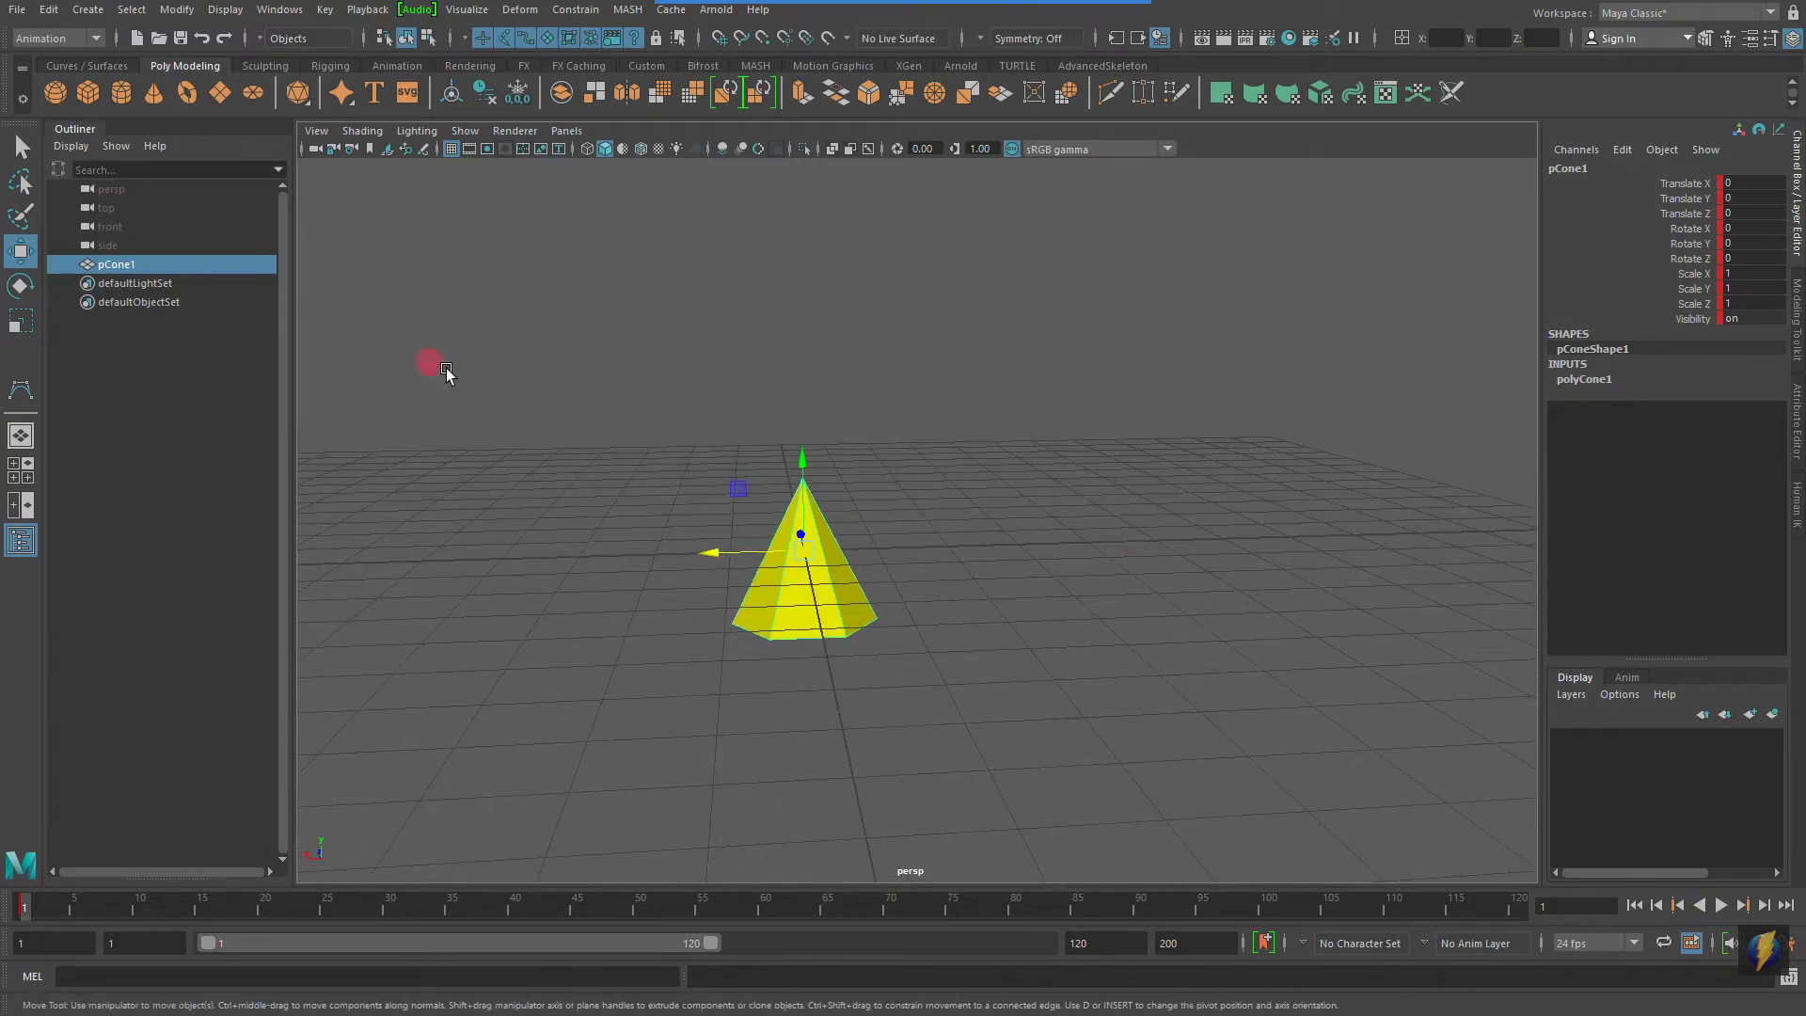
pyautogui.keyDown('alt'); pyautogui.moveTo(762, 329); pyautogui.dragTo(751, 343, button='middle'); pyautogui.keyUp('alt')
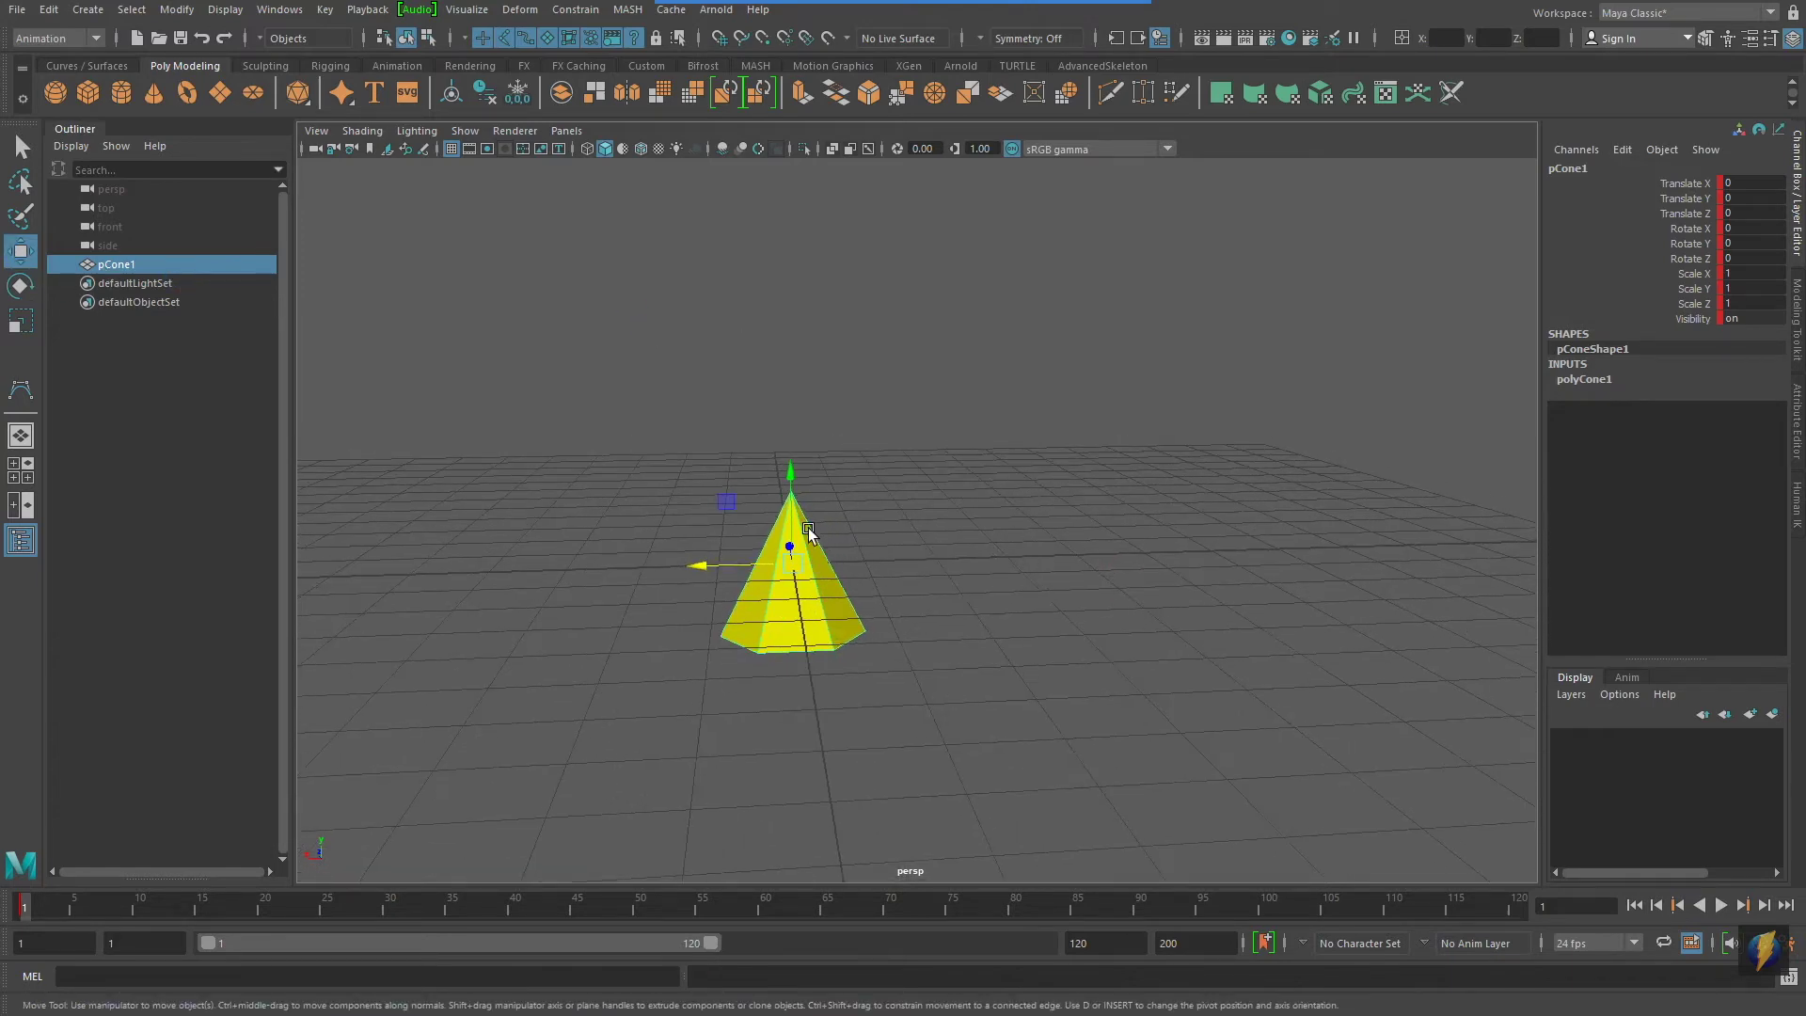
pyautogui.moveTo(725, 503); pyautogui.dragTo(1257, 245)
# Rotate the cone to X -53.926, Y -1.349, Z -74.205.
pyautogui.click(36, 290)
pyautogui.keyDown('alt'); pyautogui.moveTo(1331, 268); pyautogui.dragTo(1172, 338, button='middle'); pyautogui.keyUp('alt')
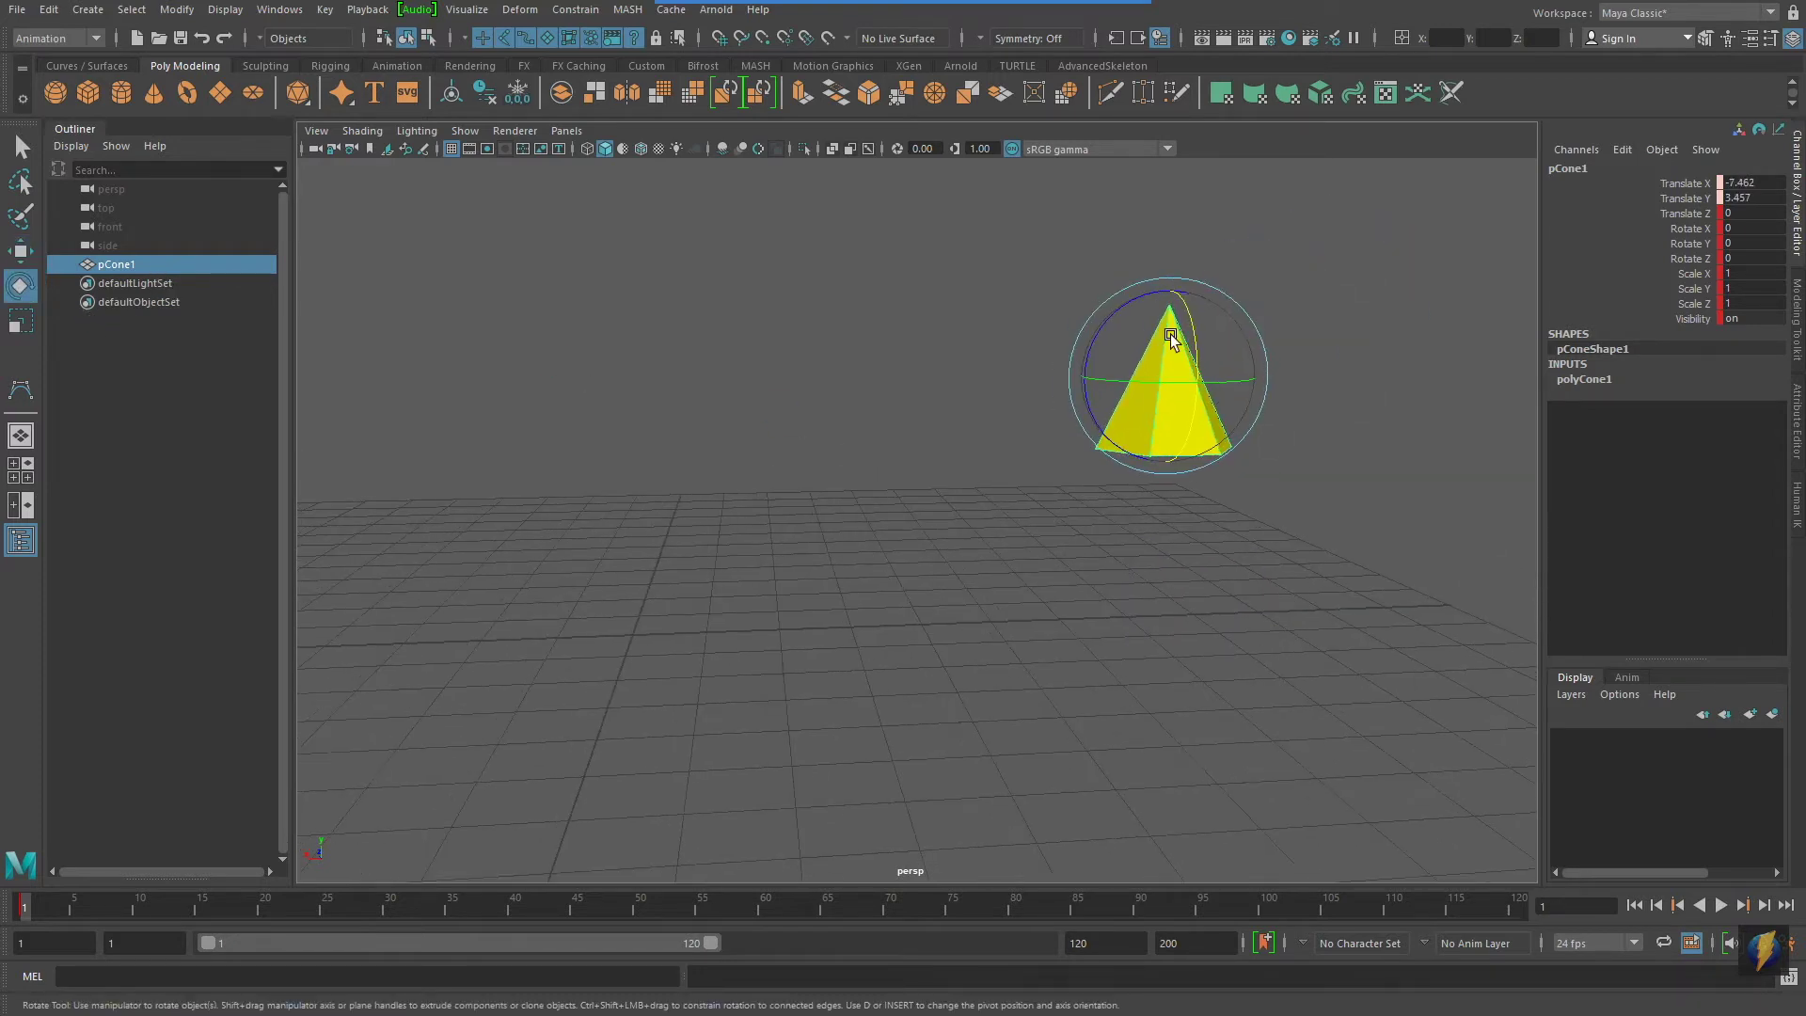
pyautogui.moveTo(1160, 295); pyautogui.dragTo(1323, 408)
# Flatten the cone to Scale Y 0.276, with X and Z at 1.911.
pyautogui.press('r')
pyautogui.keyDown('alt'); pyautogui.moveTo(1322, 408); pyautogui.dragTo(1224, 449, button='middle'); pyautogui.keyUp('alt')
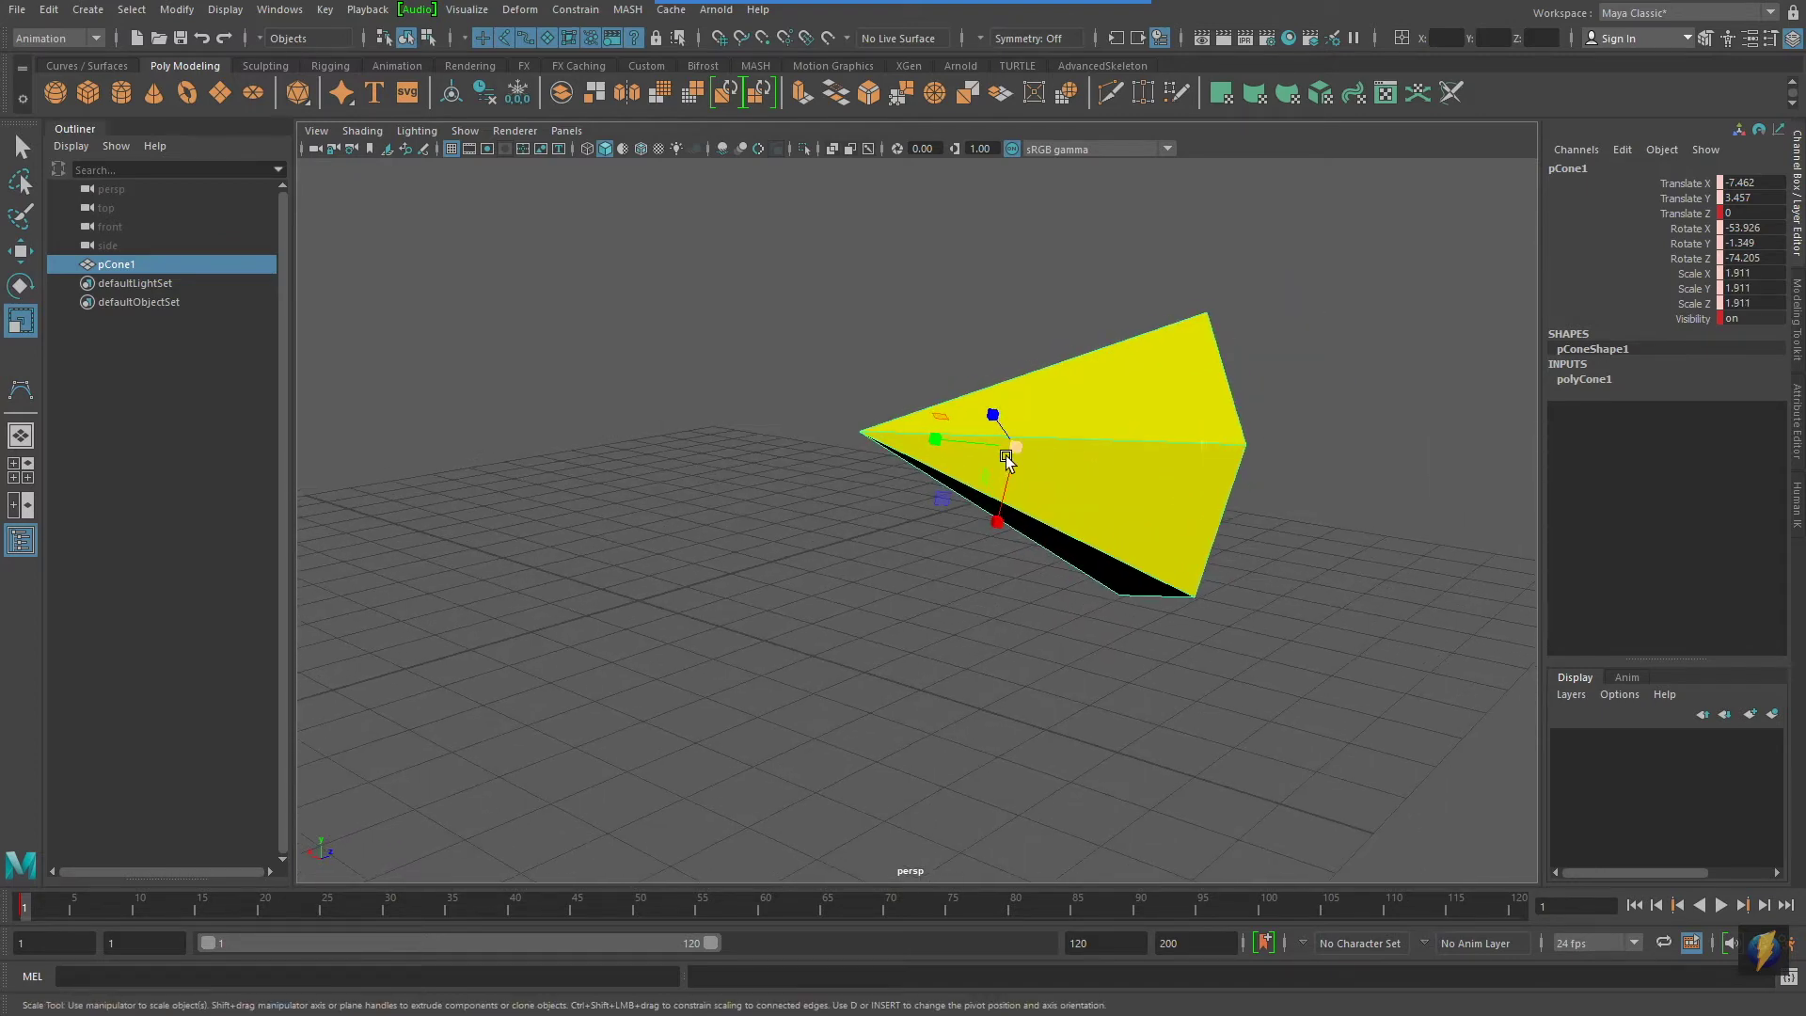
pyautogui.moveTo(936, 438); pyautogui.dragTo(1010, 447)
pyautogui.keyDown('alt'); pyautogui.moveTo(1234, 494); pyautogui.dragTo(913, 470, button='right'); pyautogui.keyUp('alt')
pyautogui.keyDown('alt'); pyautogui.moveTo(903, 470); pyautogui.dragTo(1030, 478); pyautogui.keyUp('alt')
pyautogui.keyDown('alt'); pyautogui.moveTo(1072, 480); pyautogui.dragTo(1269, 410, button='middle'); pyautogui.keyUp('alt')
pyautogui.keyDown('alt'); pyautogui.moveTo(1315, 423); pyautogui.dragTo(1225, 416); pyautogui.keyUp('alt')
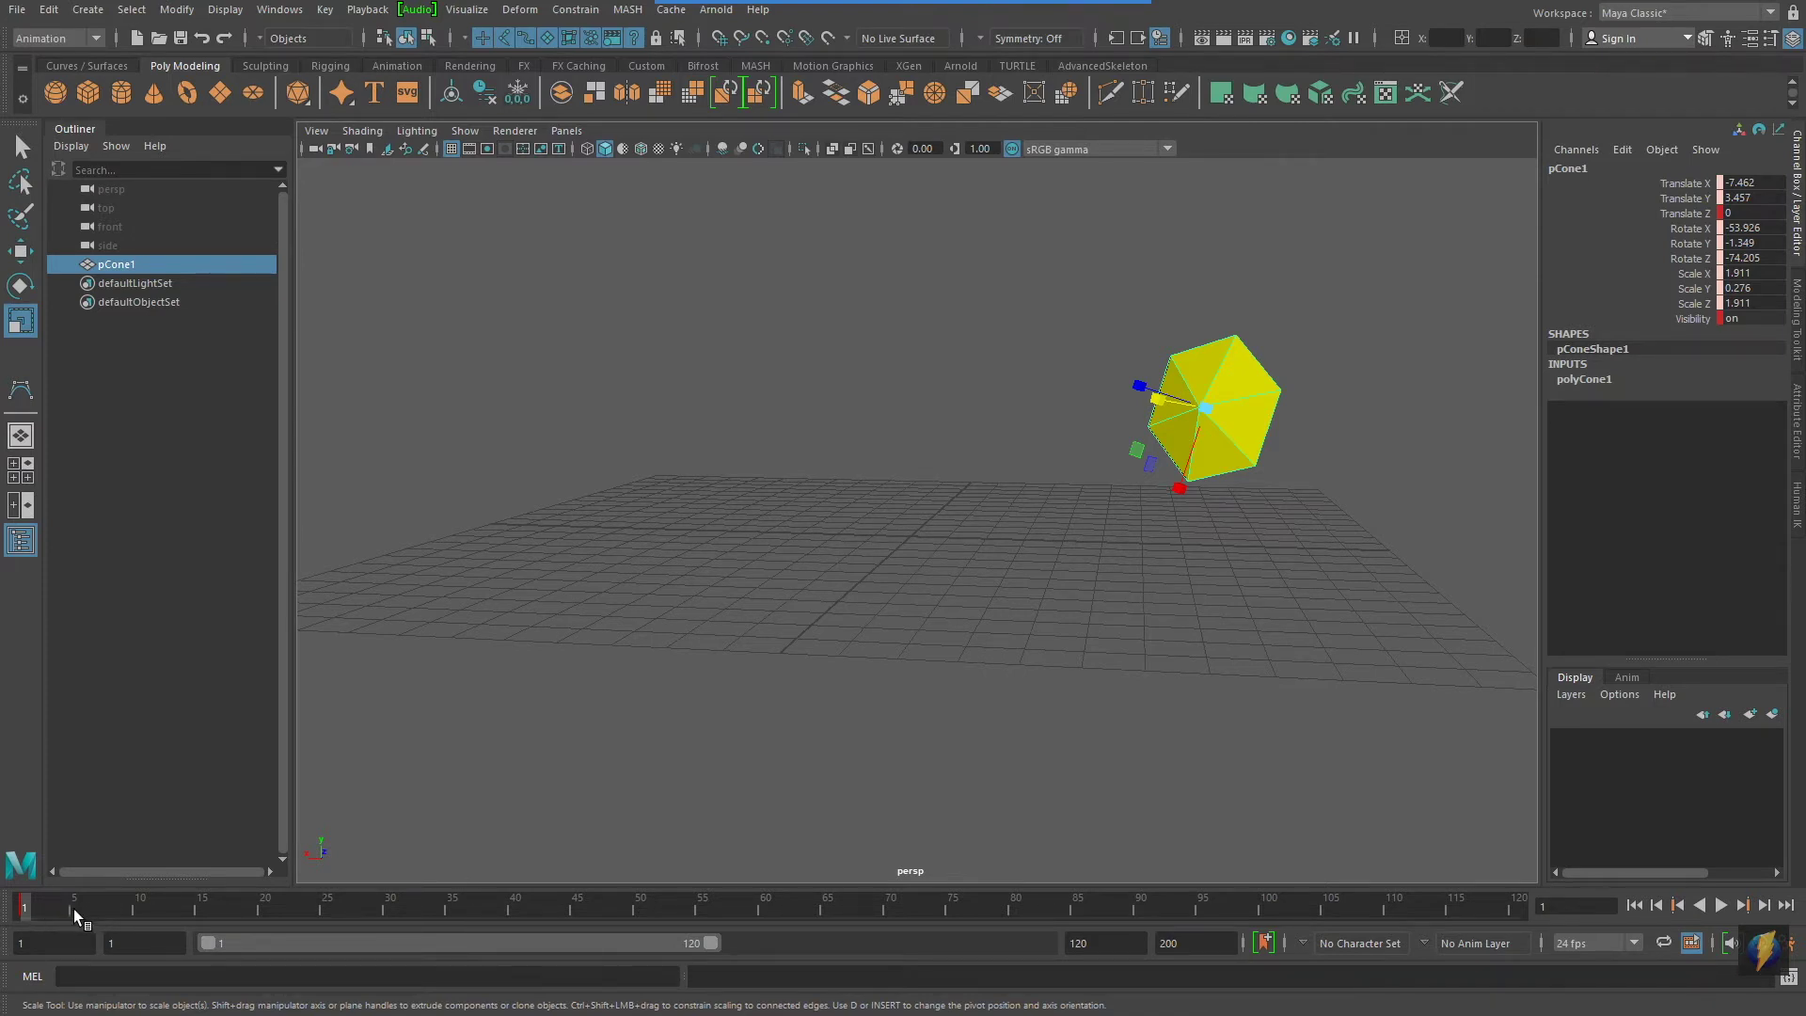
# Go to frame 16 and frame the cone in the viewport.
pyautogui.moveTo(24, 910); pyautogui.dragTo(214, 904)
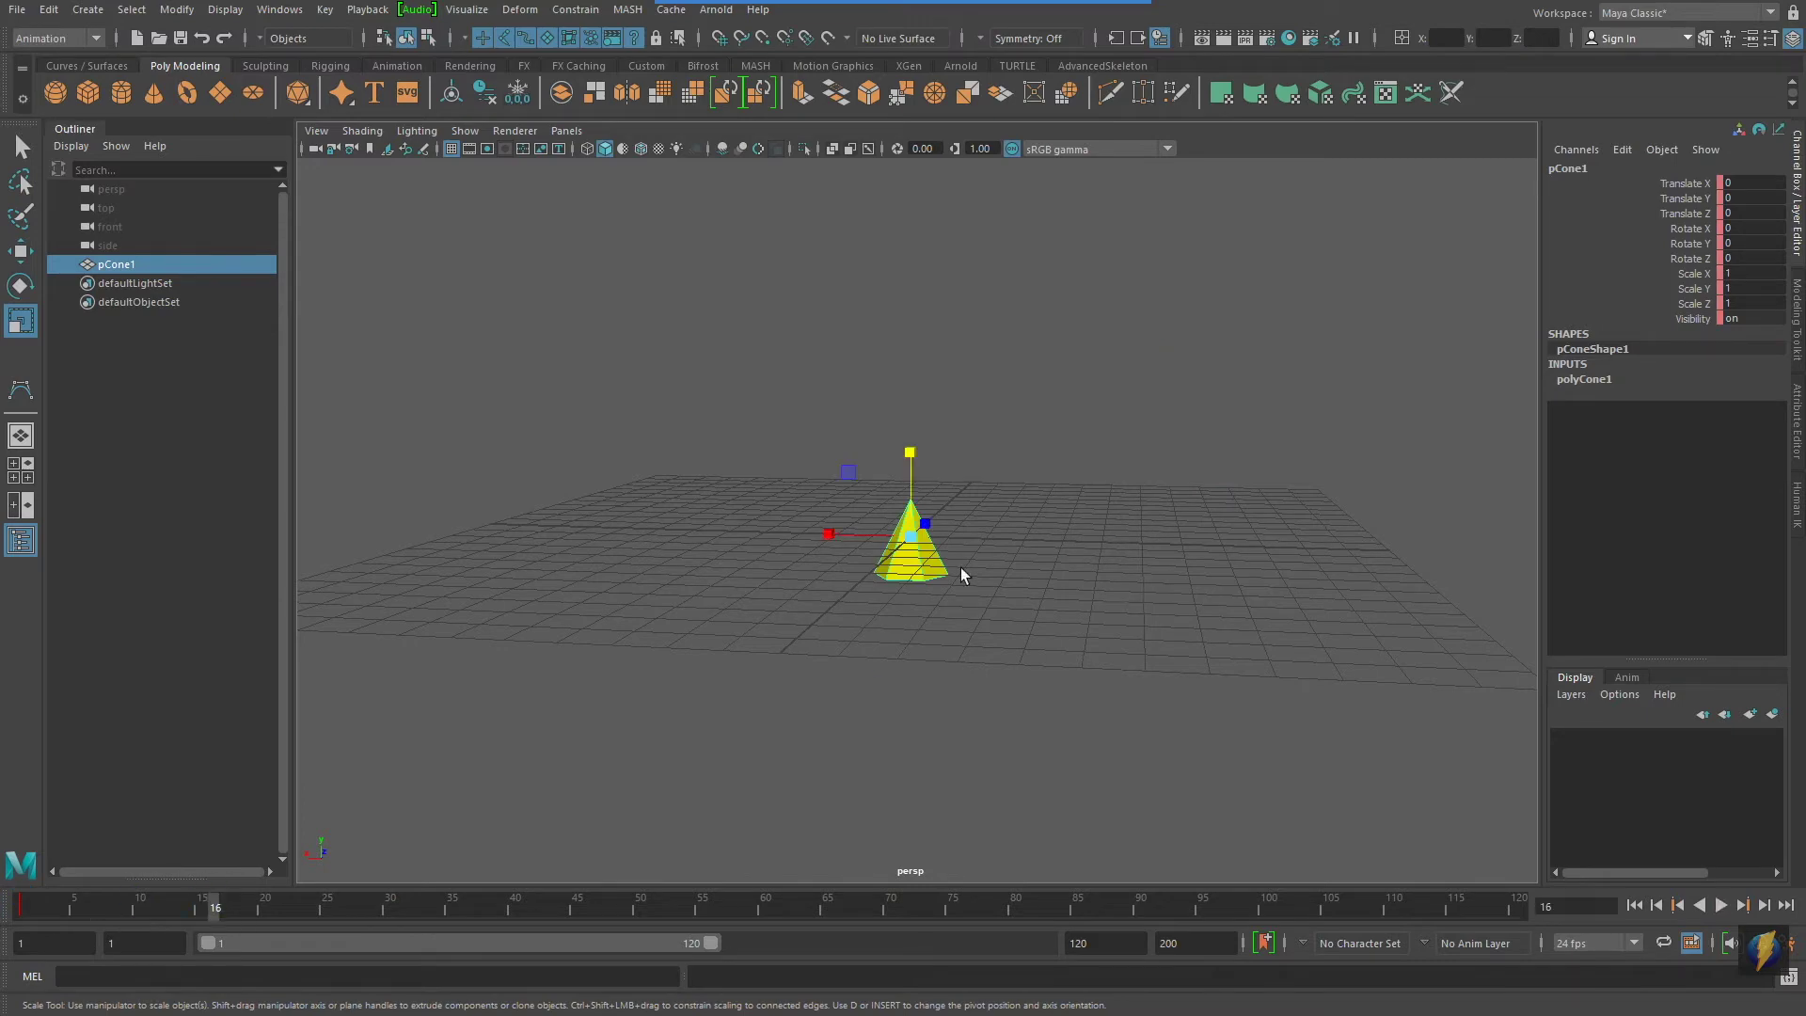
pyautogui.press('f')
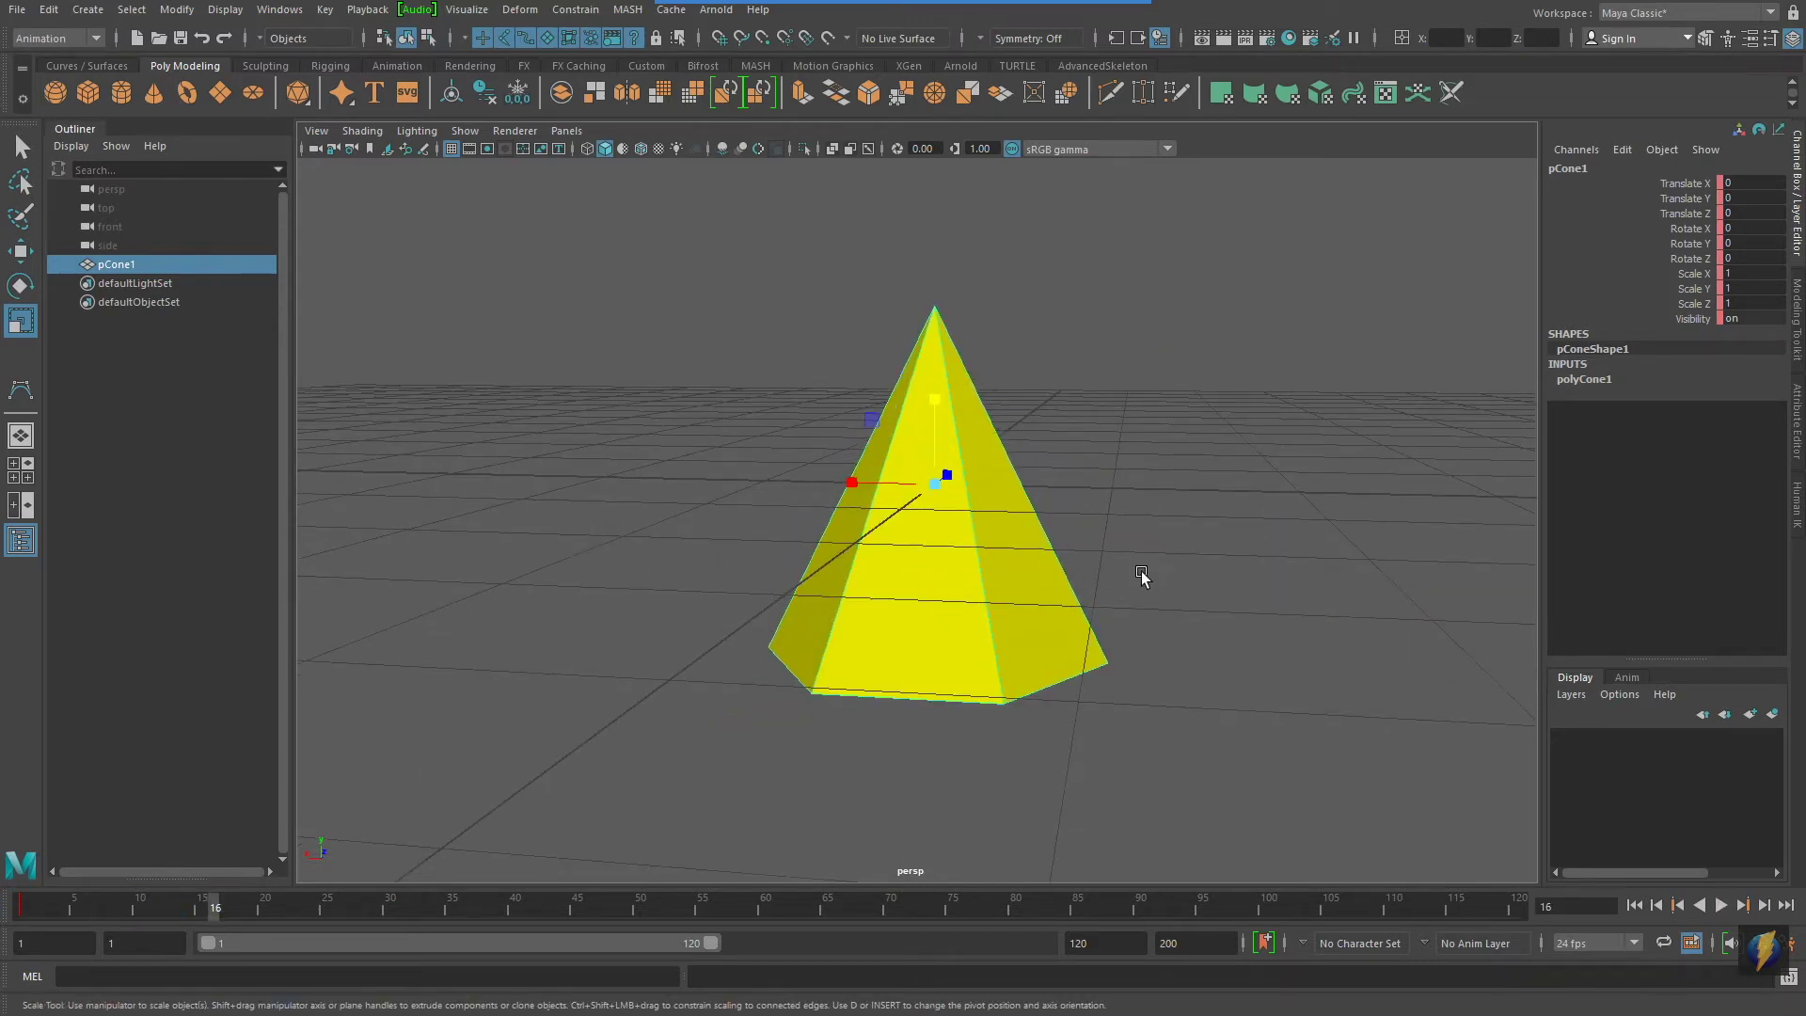
pyautogui.keyDown('alt'); pyautogui.moveTo(1153, 568); pyautogui.dragTo(878, 602); pyautogui.keyUp('alt')
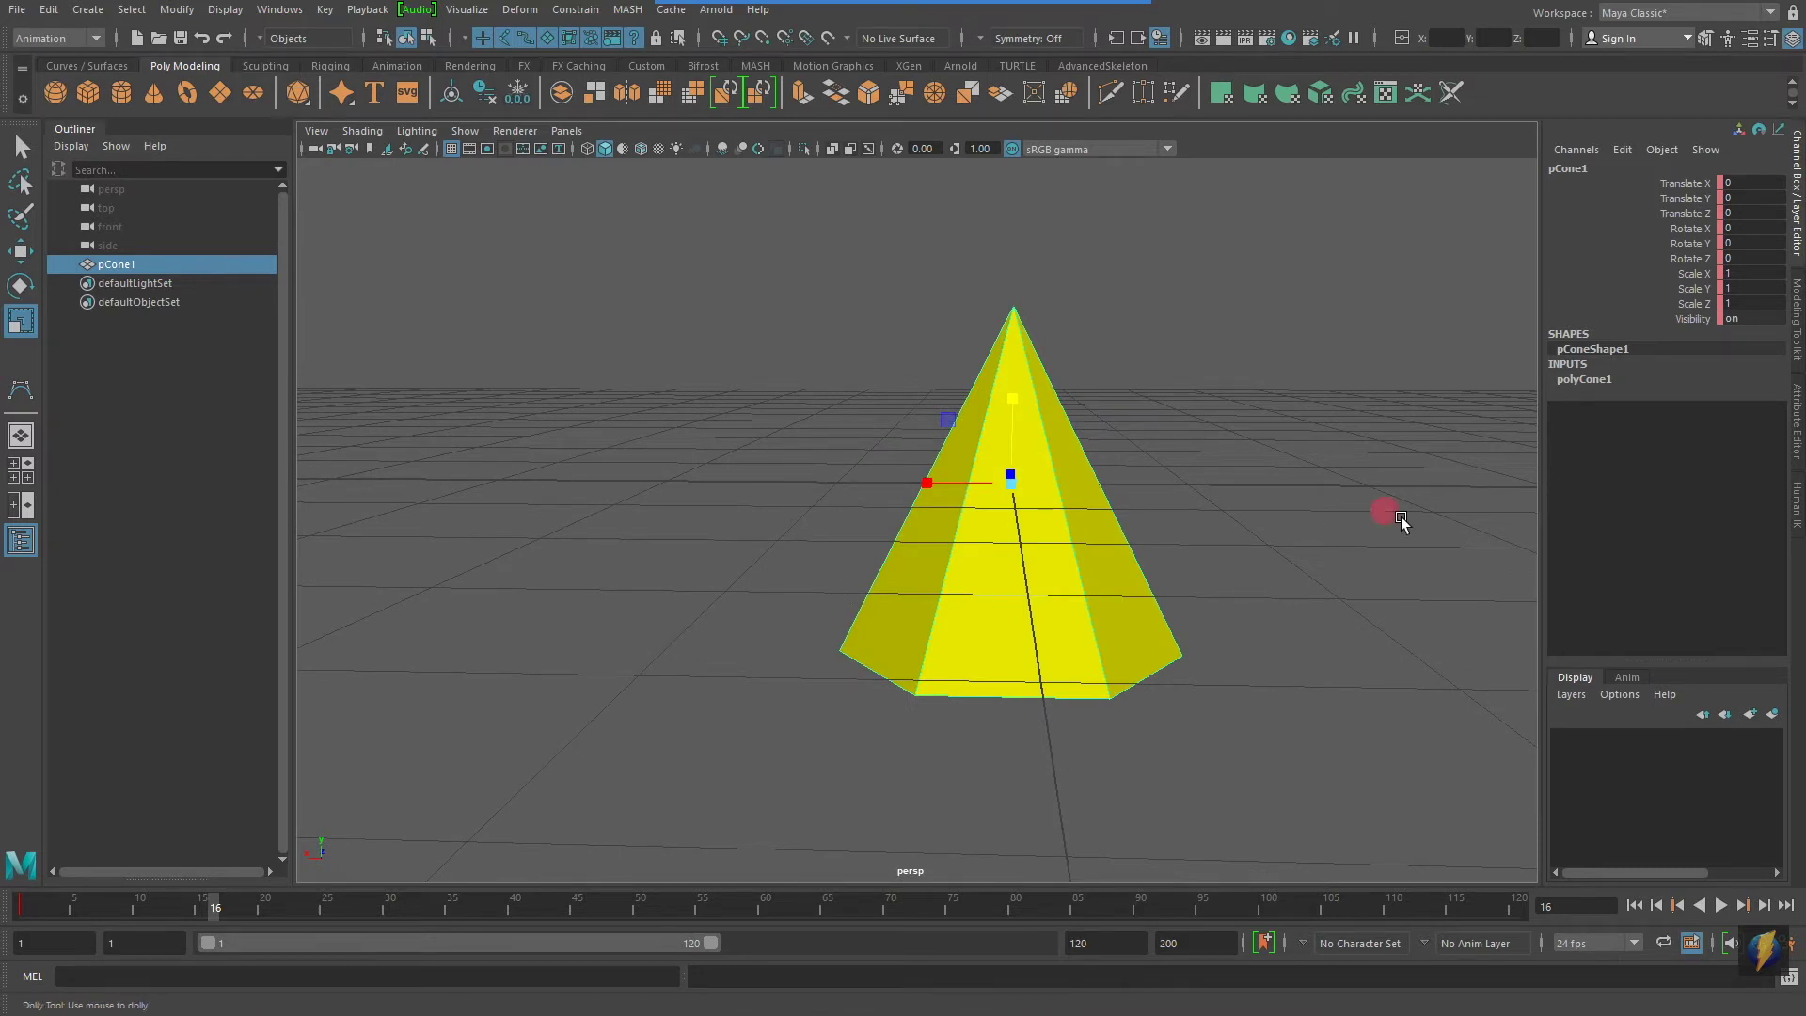
pyautogui.keyDown('alt'); pyautogui.moveTo(1401, 517); pyautogui.dragTo(1177, 506, button='right'); pyautogui.keyUp('alt')
pyautogui.keyDown('alt'); pyautogui.moveTo(1176, 506); pyautogui.dragTo(1093, 555, button='middle'); pyautogui.keyUp('alt')
# Play the animation from an early frame and stop it at frame 25.
pyautogui.click(102, 906)
pyautogui.hotkey('alt', 'v')
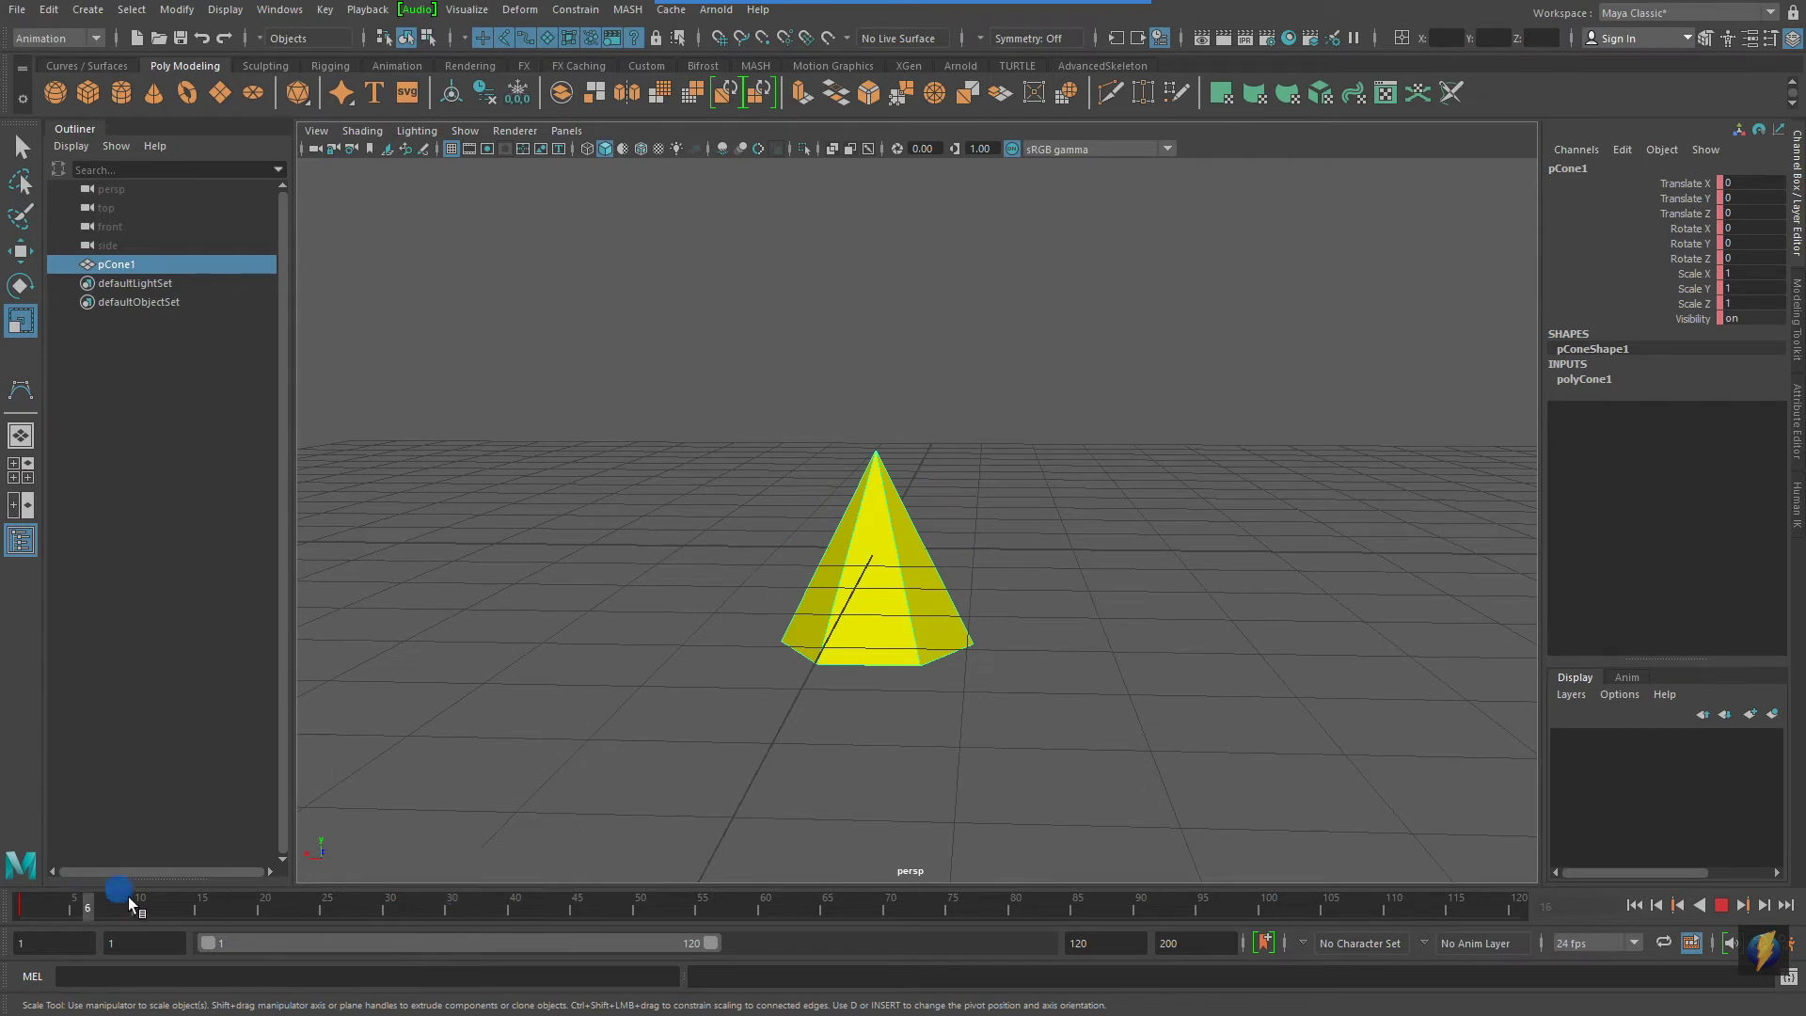
pyautogui.click(324, 912)
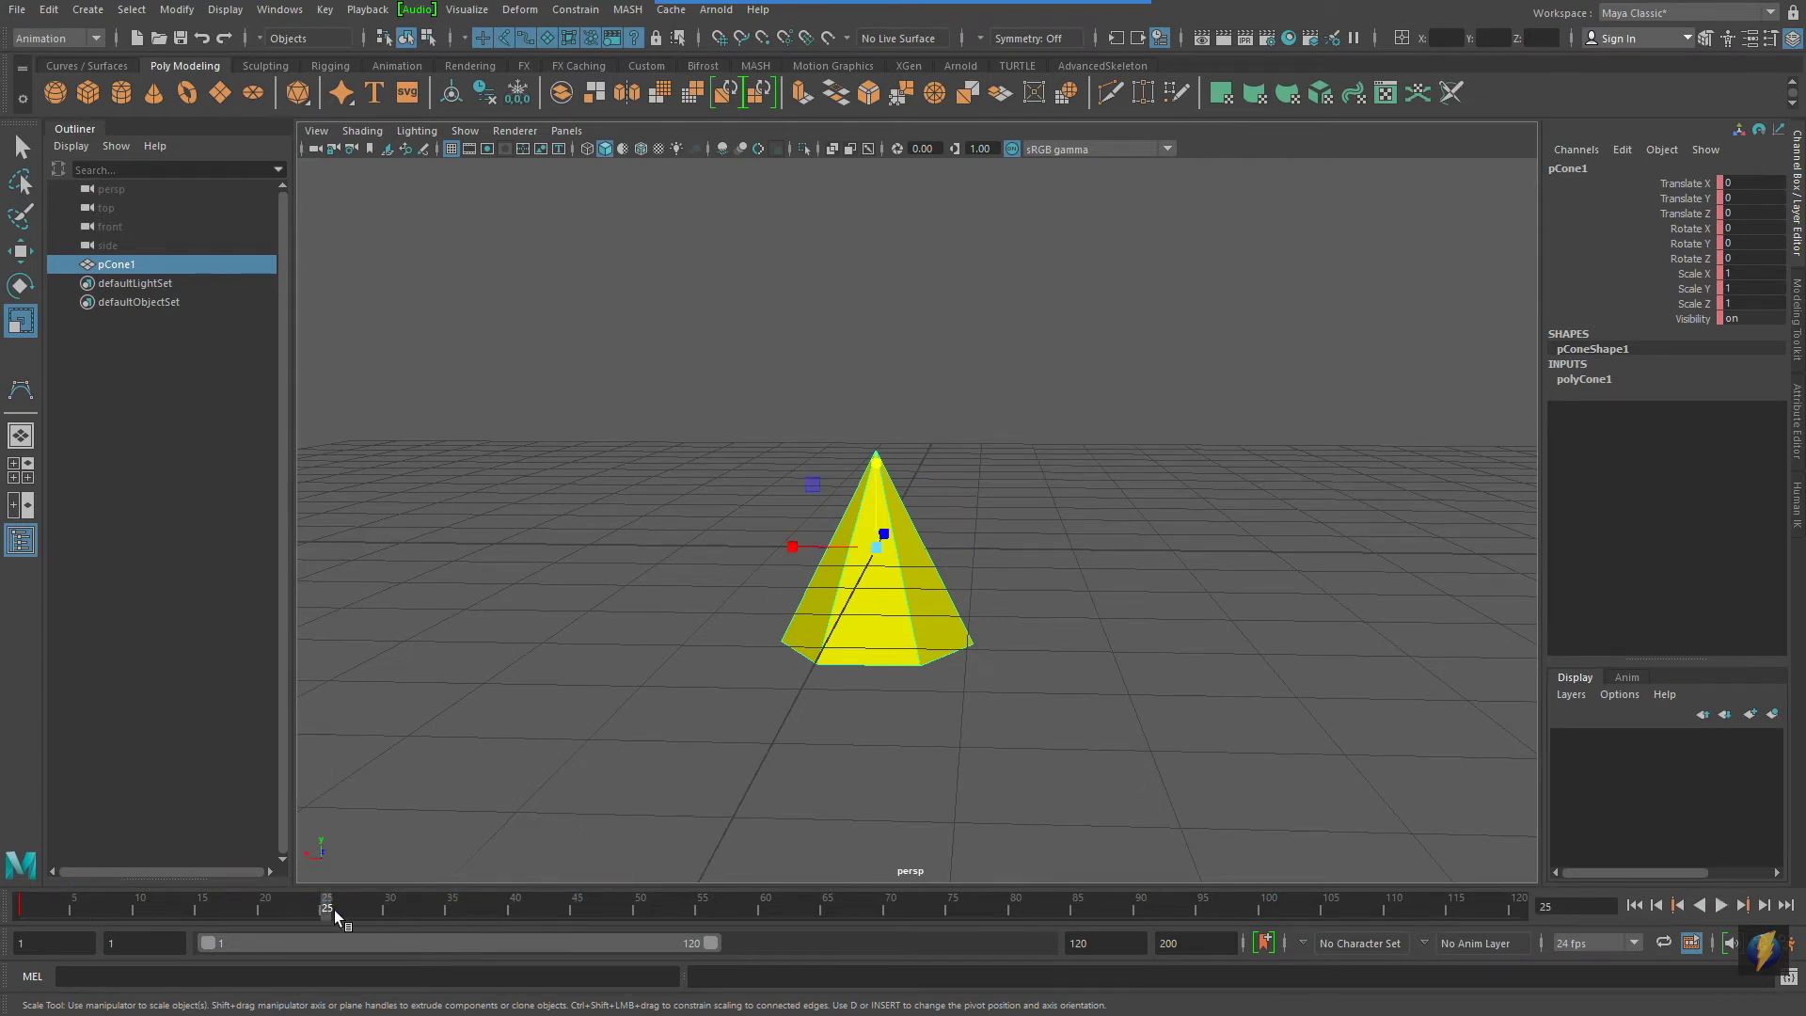
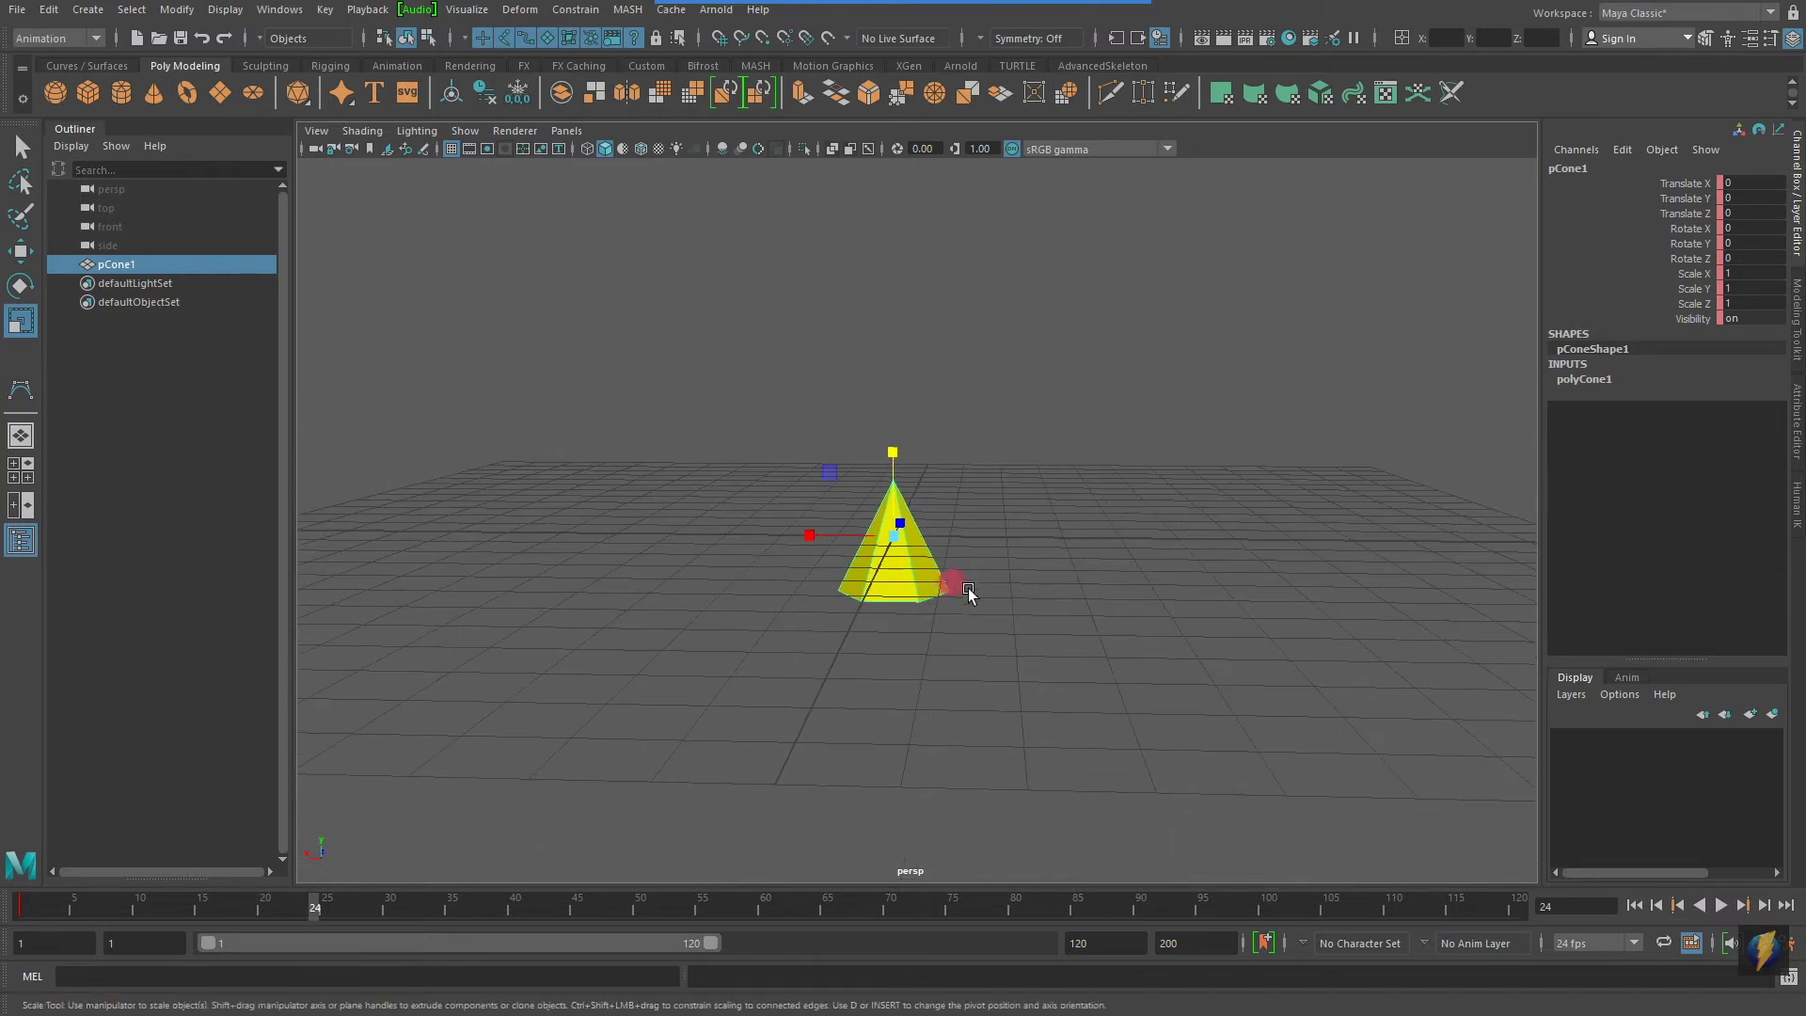
# With the Move tool, raise the cone straight up to Translate Y 5.85 at frame 24.
pyautogui.click(29, 251)
pyautogui.keyDown('alt'); pyautogui.moveTo(1064, 447); pyautogui.dragTo(1069, 444, button='middle'); pyautogui.keyUp('alt')
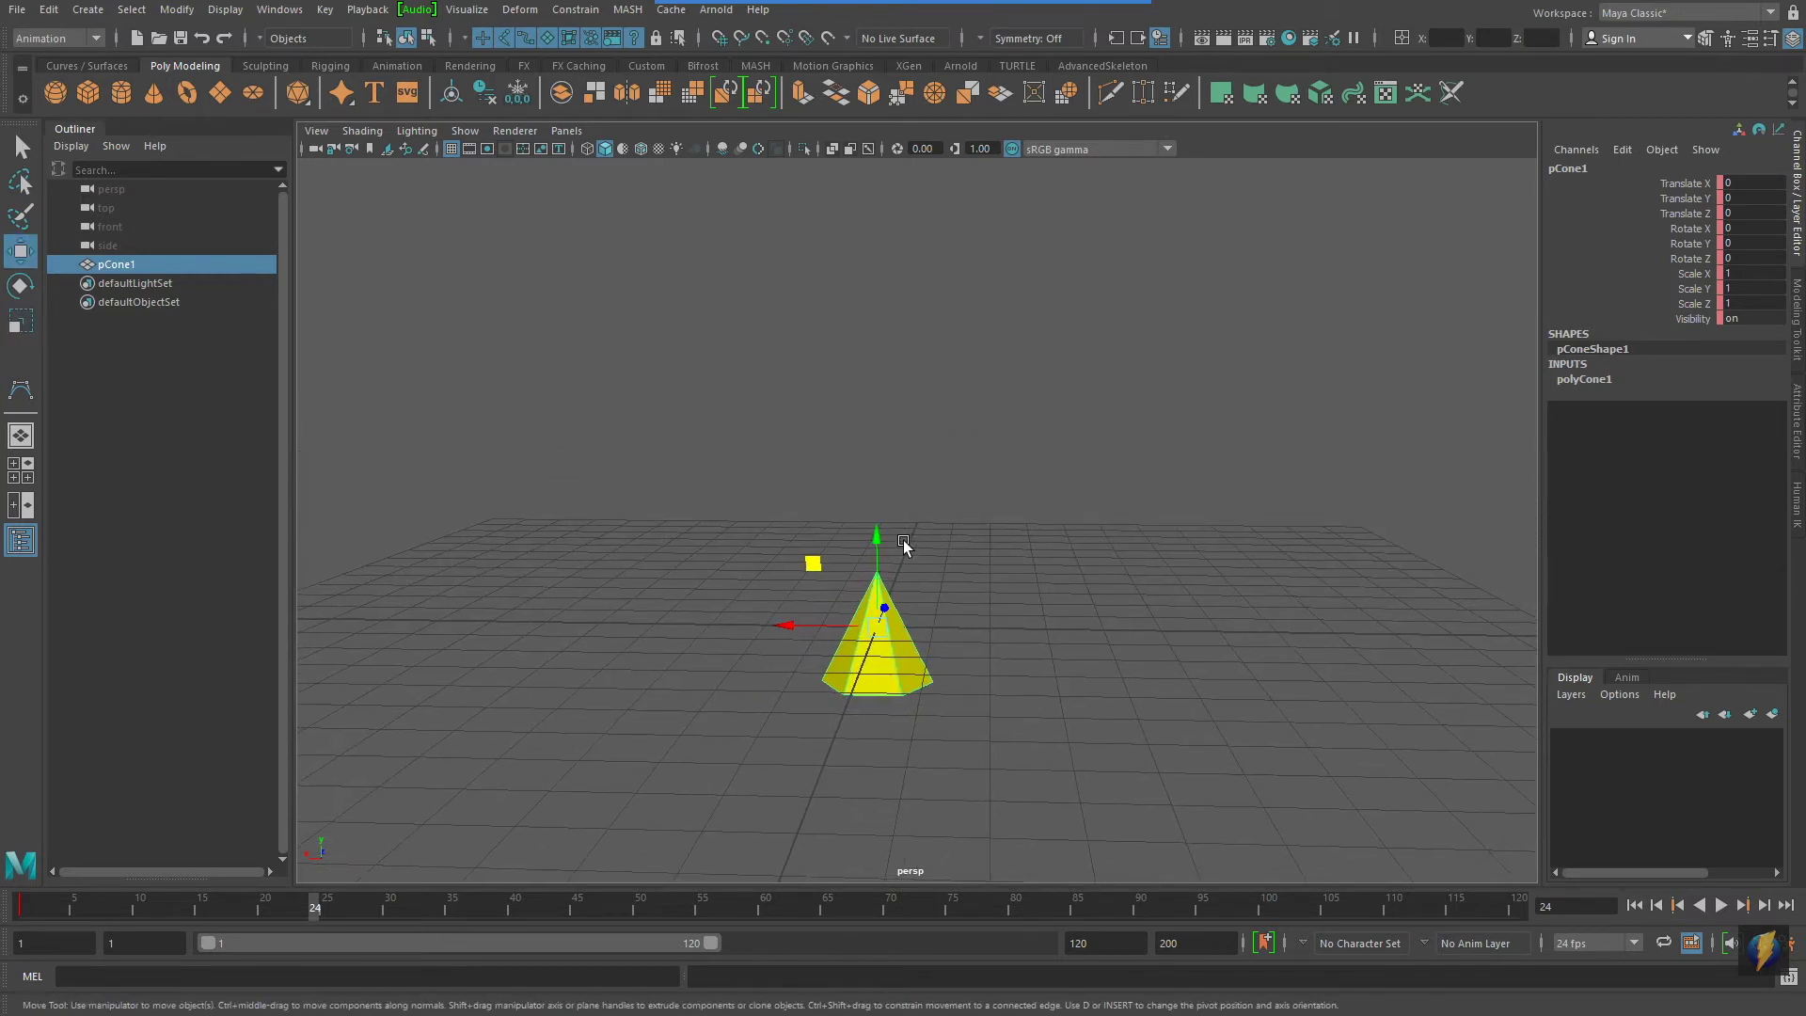
pyautogui.moveTo(876, 543); pyautogui.dragTo(907, 197)
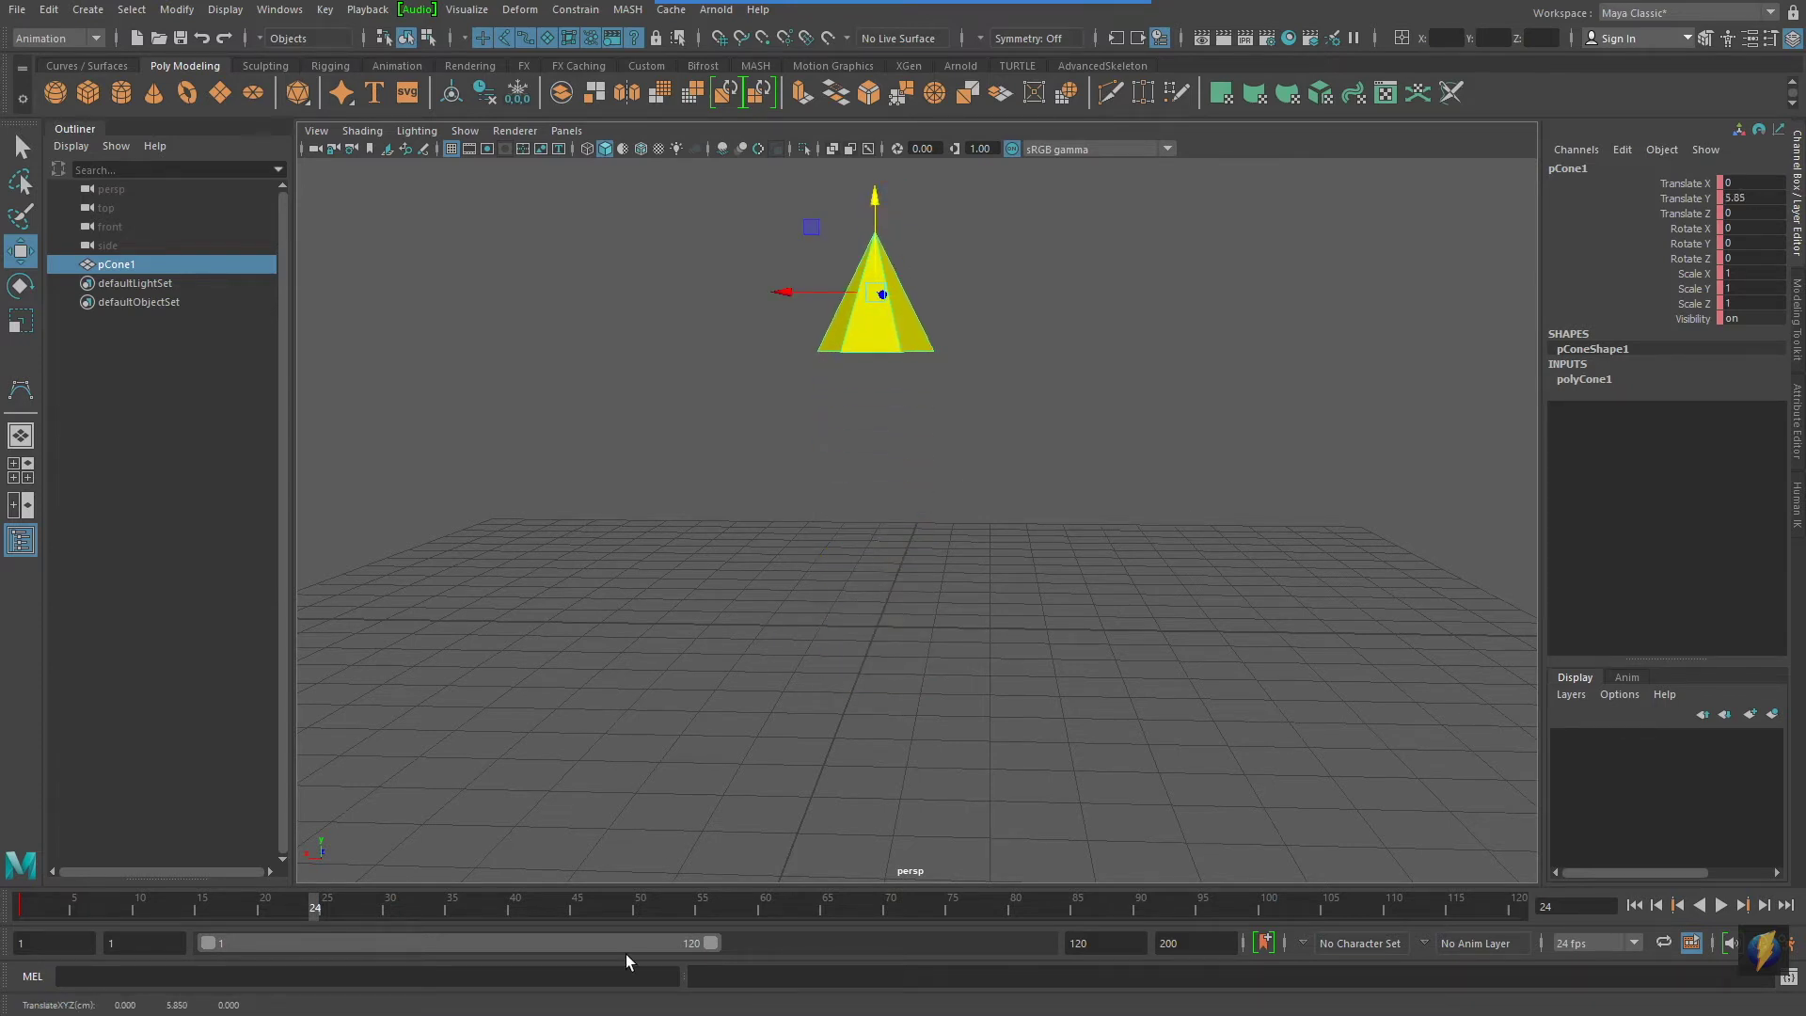
pyautogui.moveTo(798, 7)
pyautogui.click(972, 18)
pyautogui.moveTo(1283, 439)
pyautogui.mouseDown()
pyautogui.moveTo(1483, 335)
pyautogui.moveTo(1654, 205)
pyautogui.moveTo(1725, 208)
pyautogui.moveTo(1721, 193)
pyautogui.moveTo(1491, 214)
pyautogui.moveTo(1361, 244)
pyautogui.mouseUp()
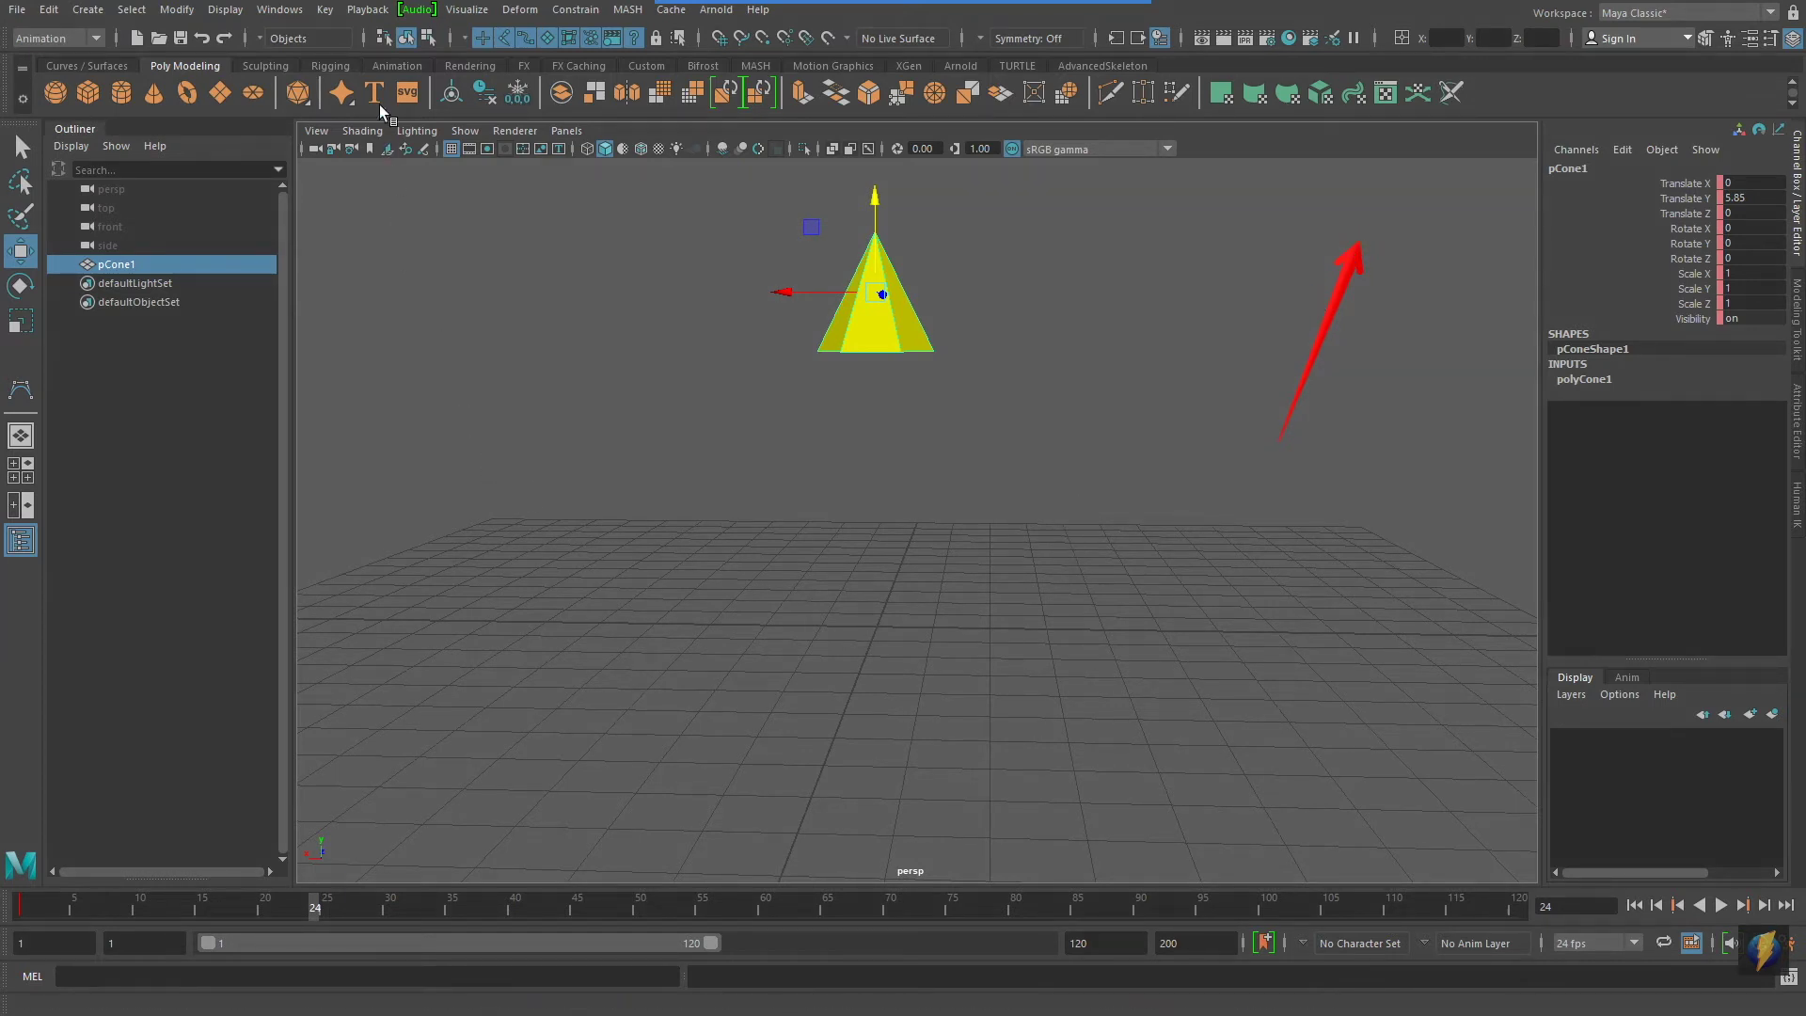
pyautogui.click(324, 11)
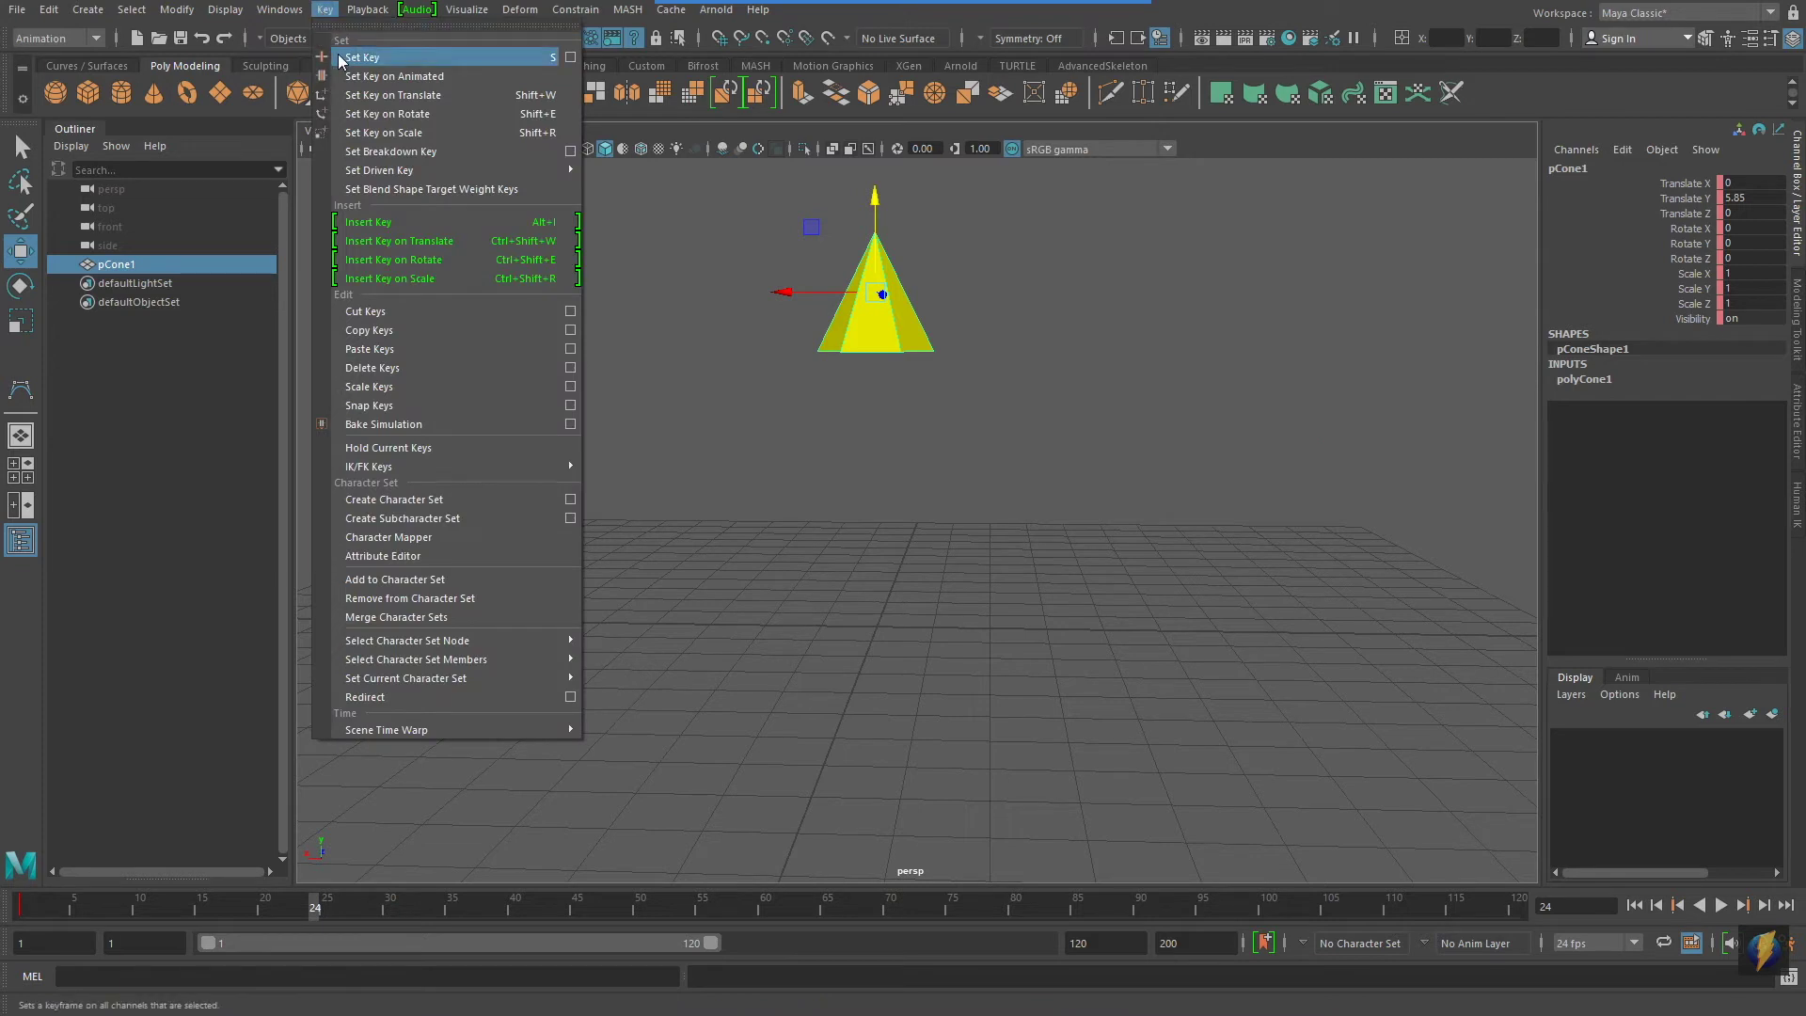
# Key all channels at frame 24, then scrub back to frame 1 to check the rise.
pyautogui.click(385, 58)
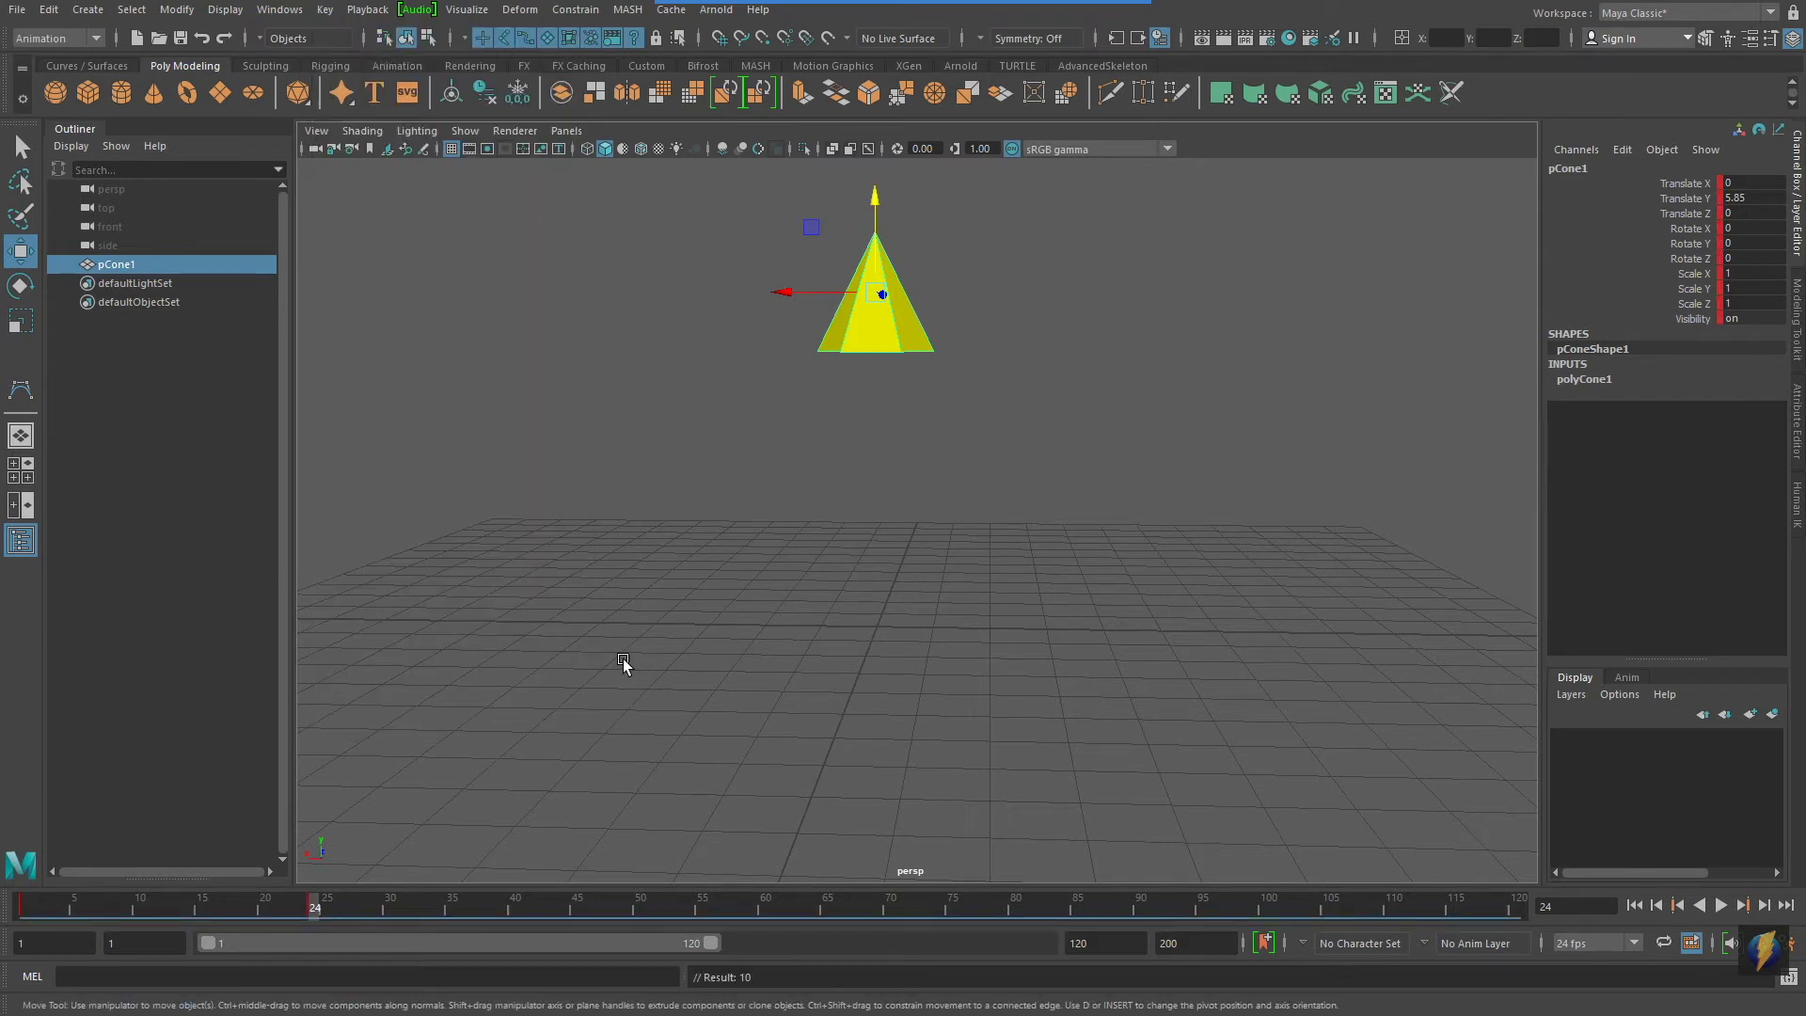
pyautogui.moveTo(318, 910); pyautogui.dragTo(12, 917)
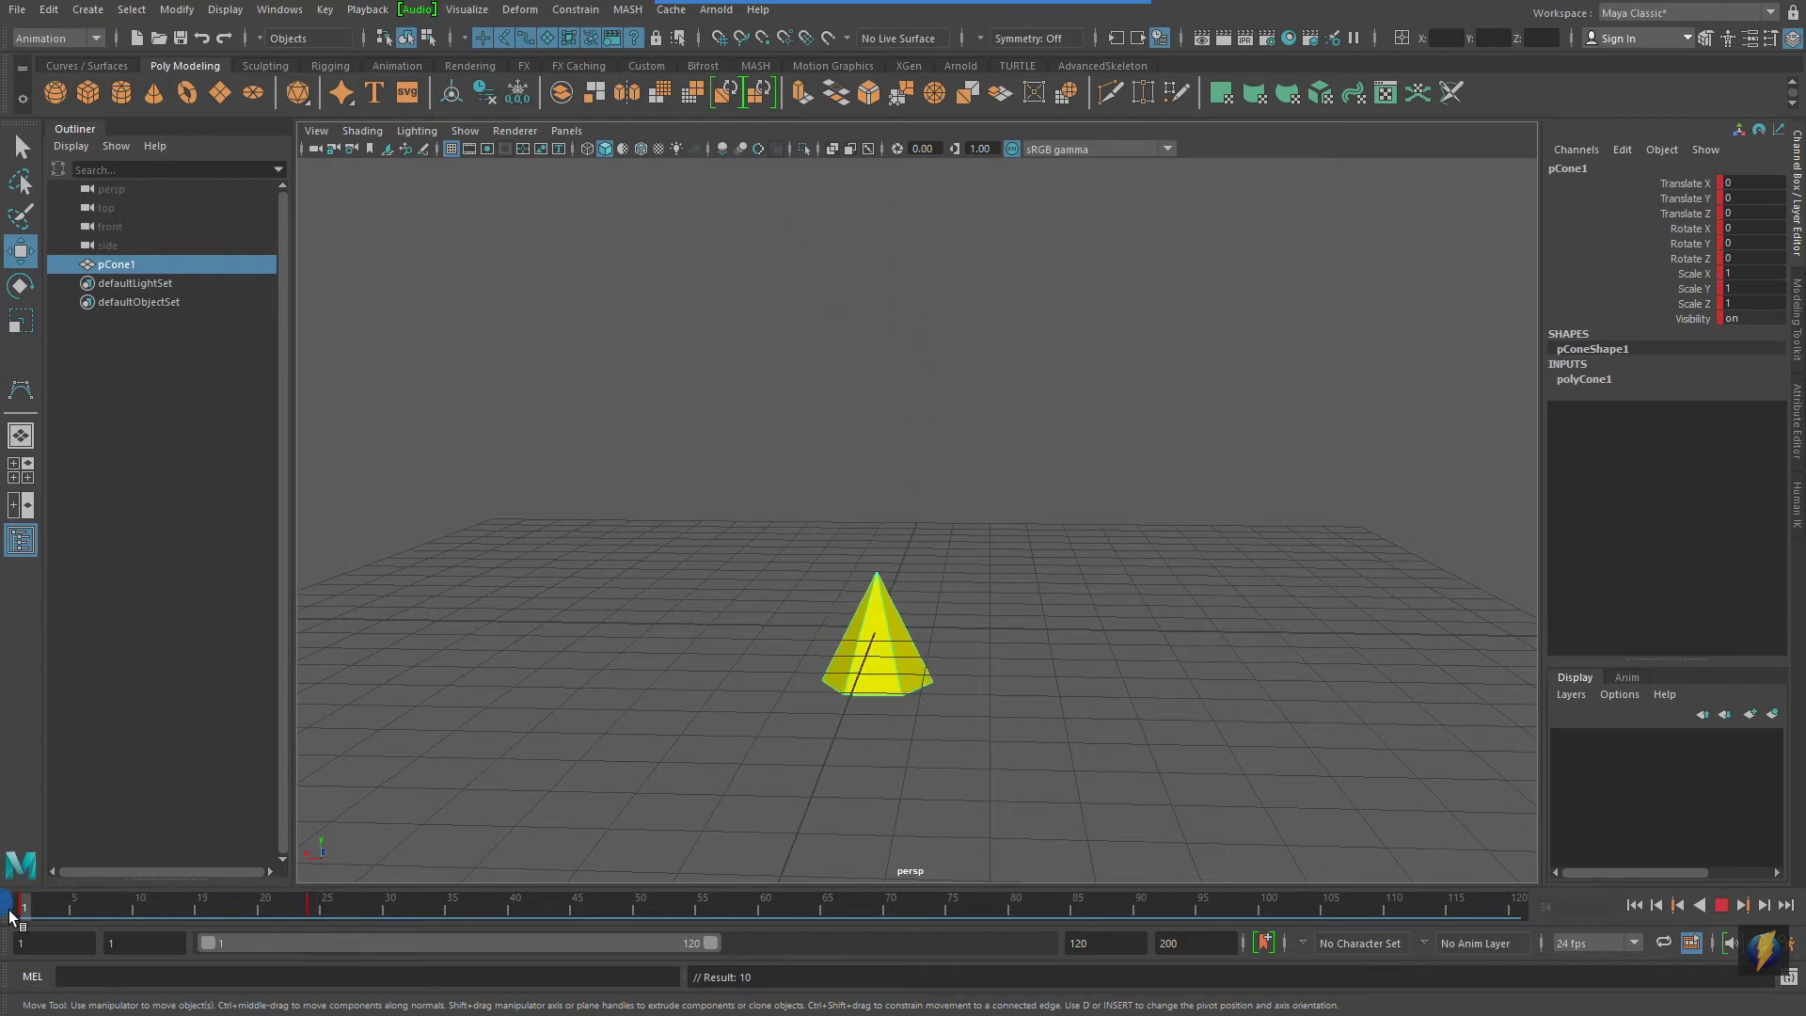
pyautogui.moveTo(22, 915); pyautogui.dragTo(306, 930)
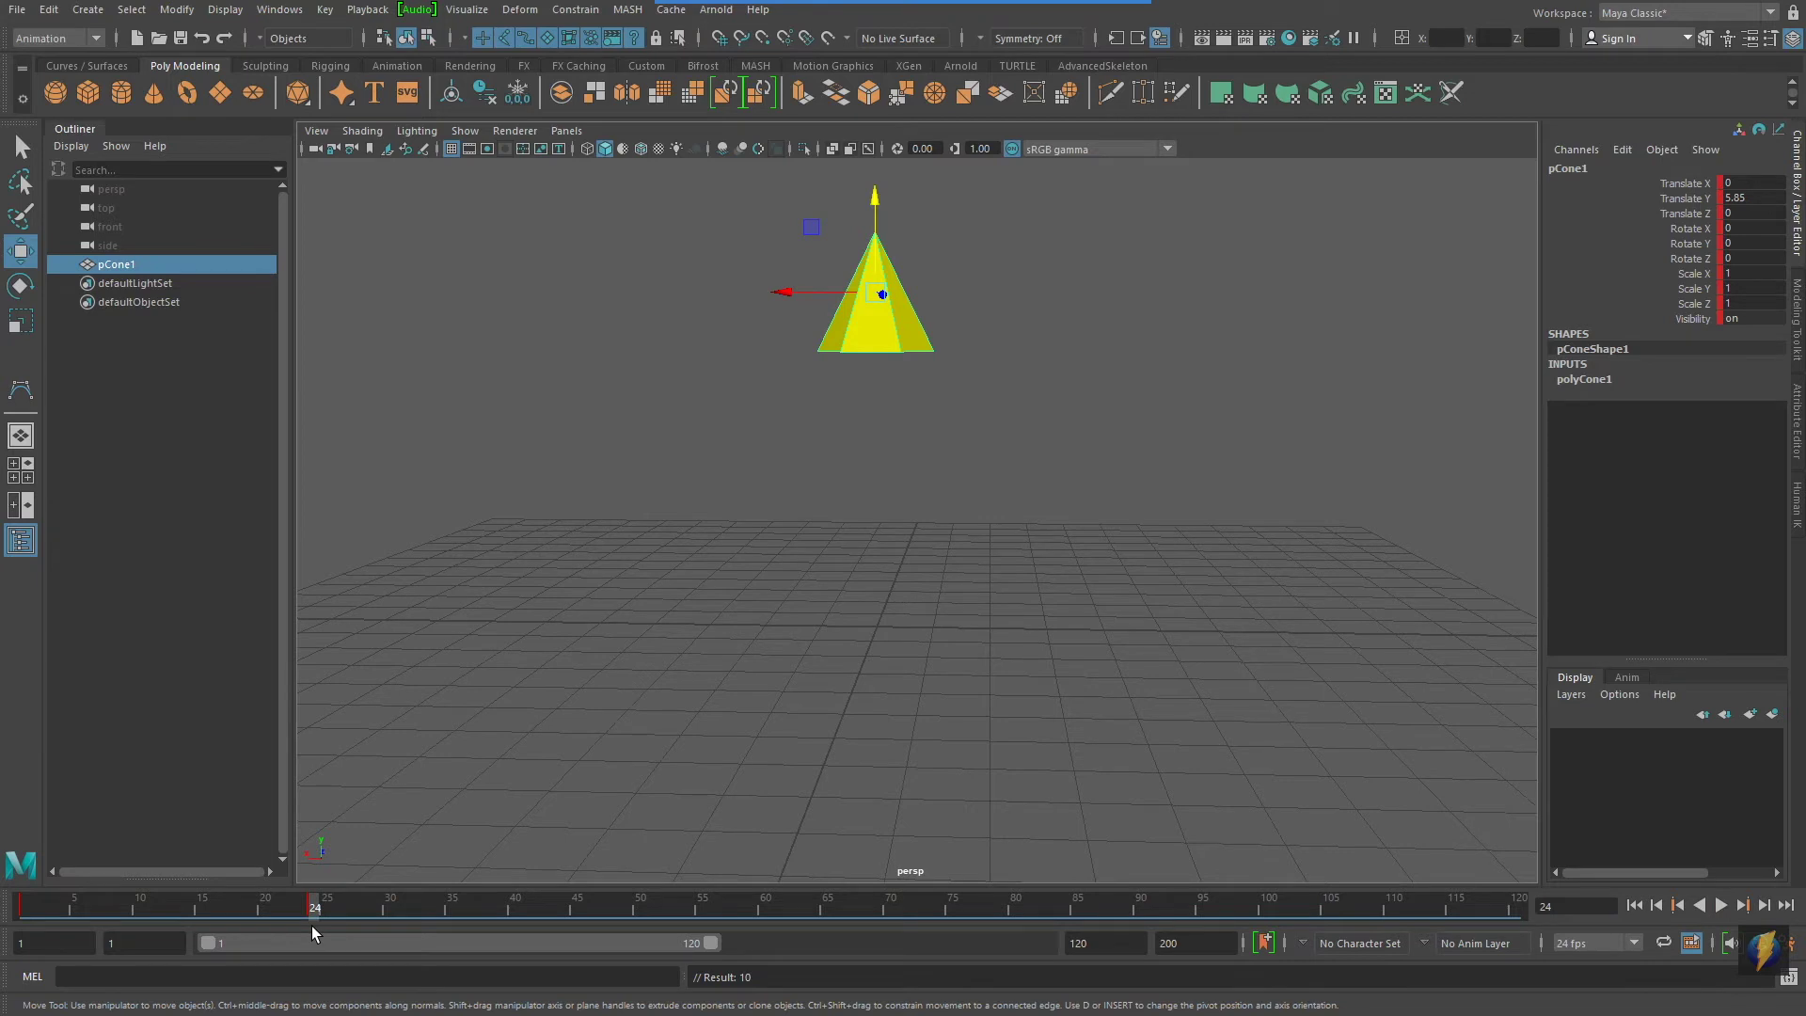
pyautogui.moveTo(315, 913); pyautogui.dragTo(24, 929)
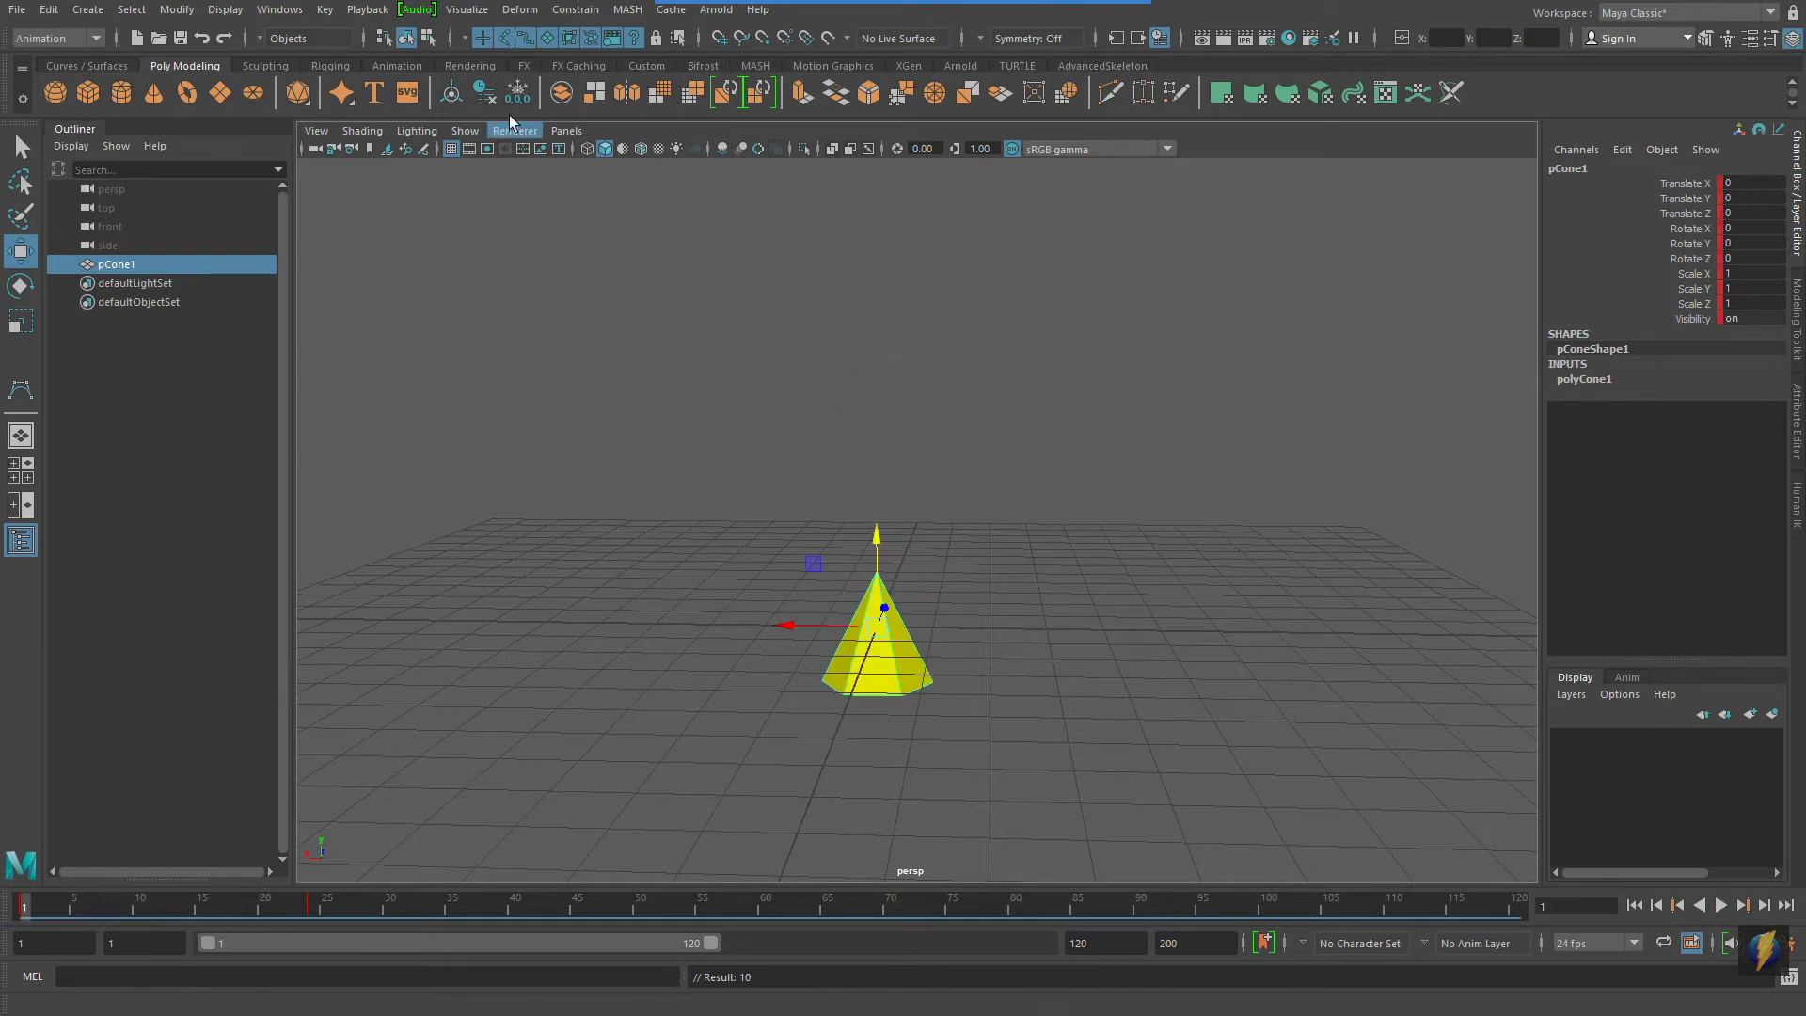
pyautogui.click(974, 17)
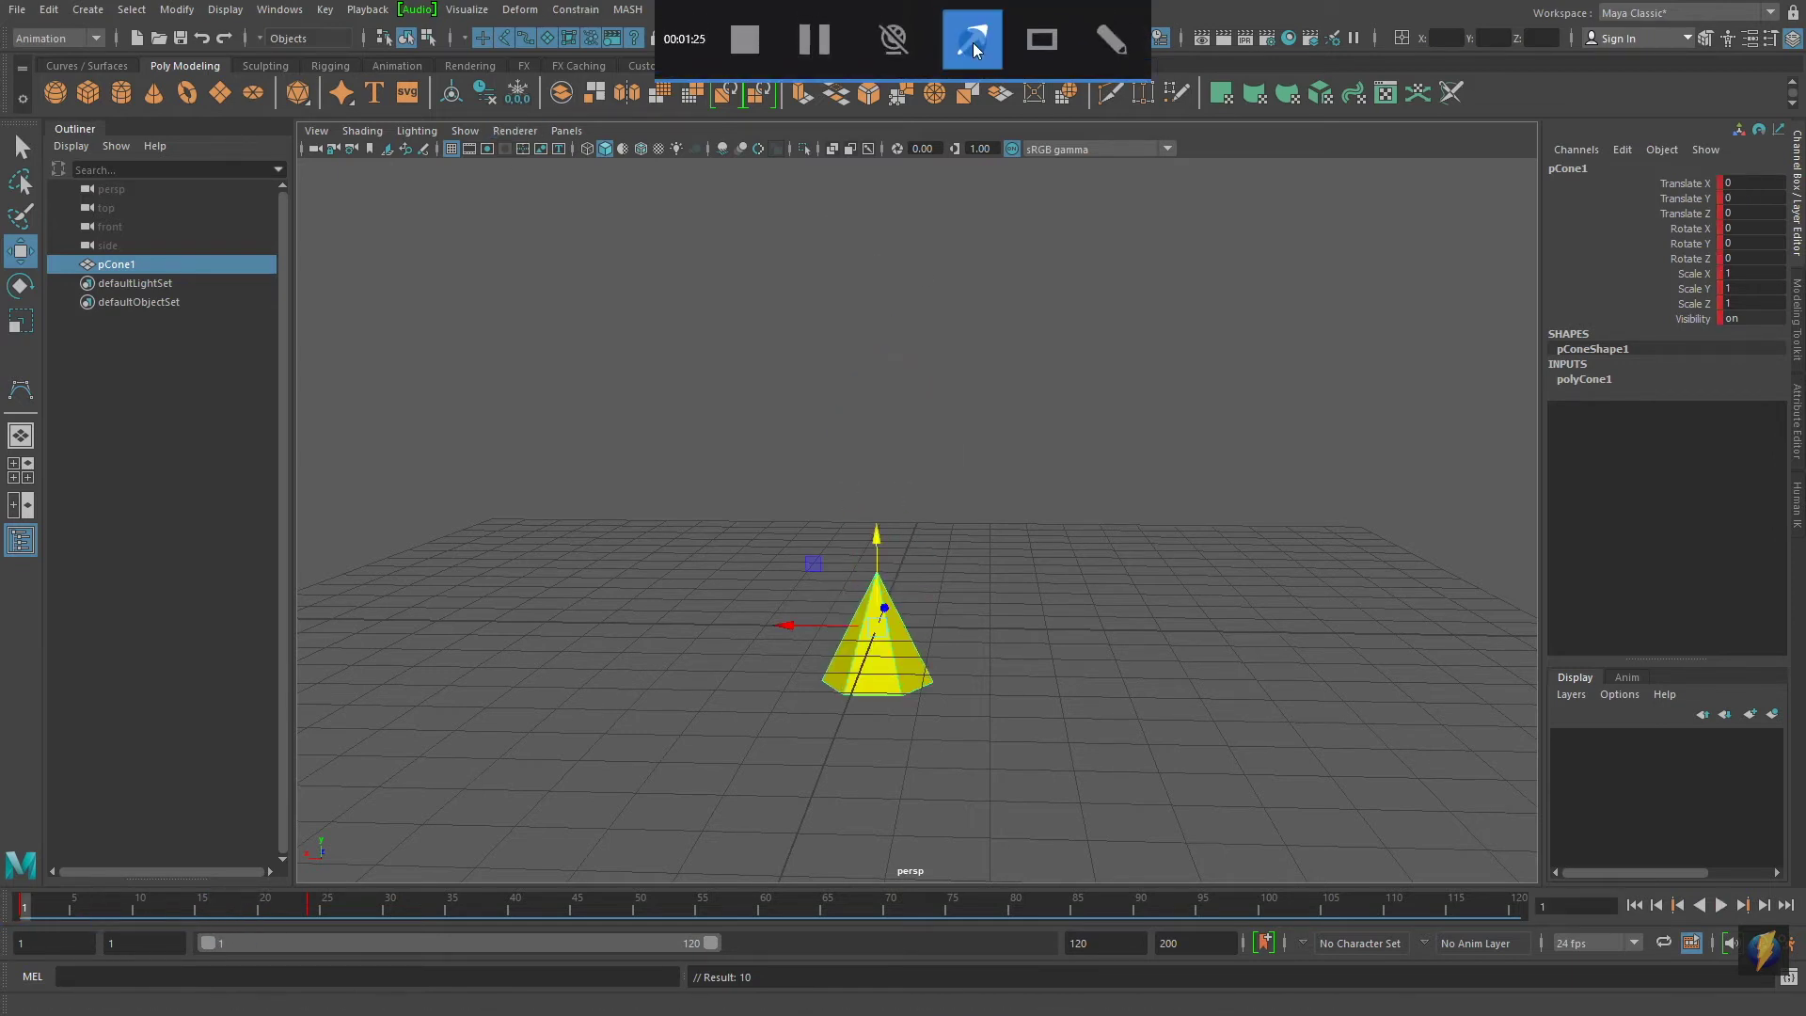
pyautogui.moveTo(1211, 453)
pyautogui.mouseDown()
pyautogui.moveTo(1547, 759)
pyautogui.moveTo(1705, 854)
pyautogui.moveTo(1709, 897)
pyautogui.mouseUp()
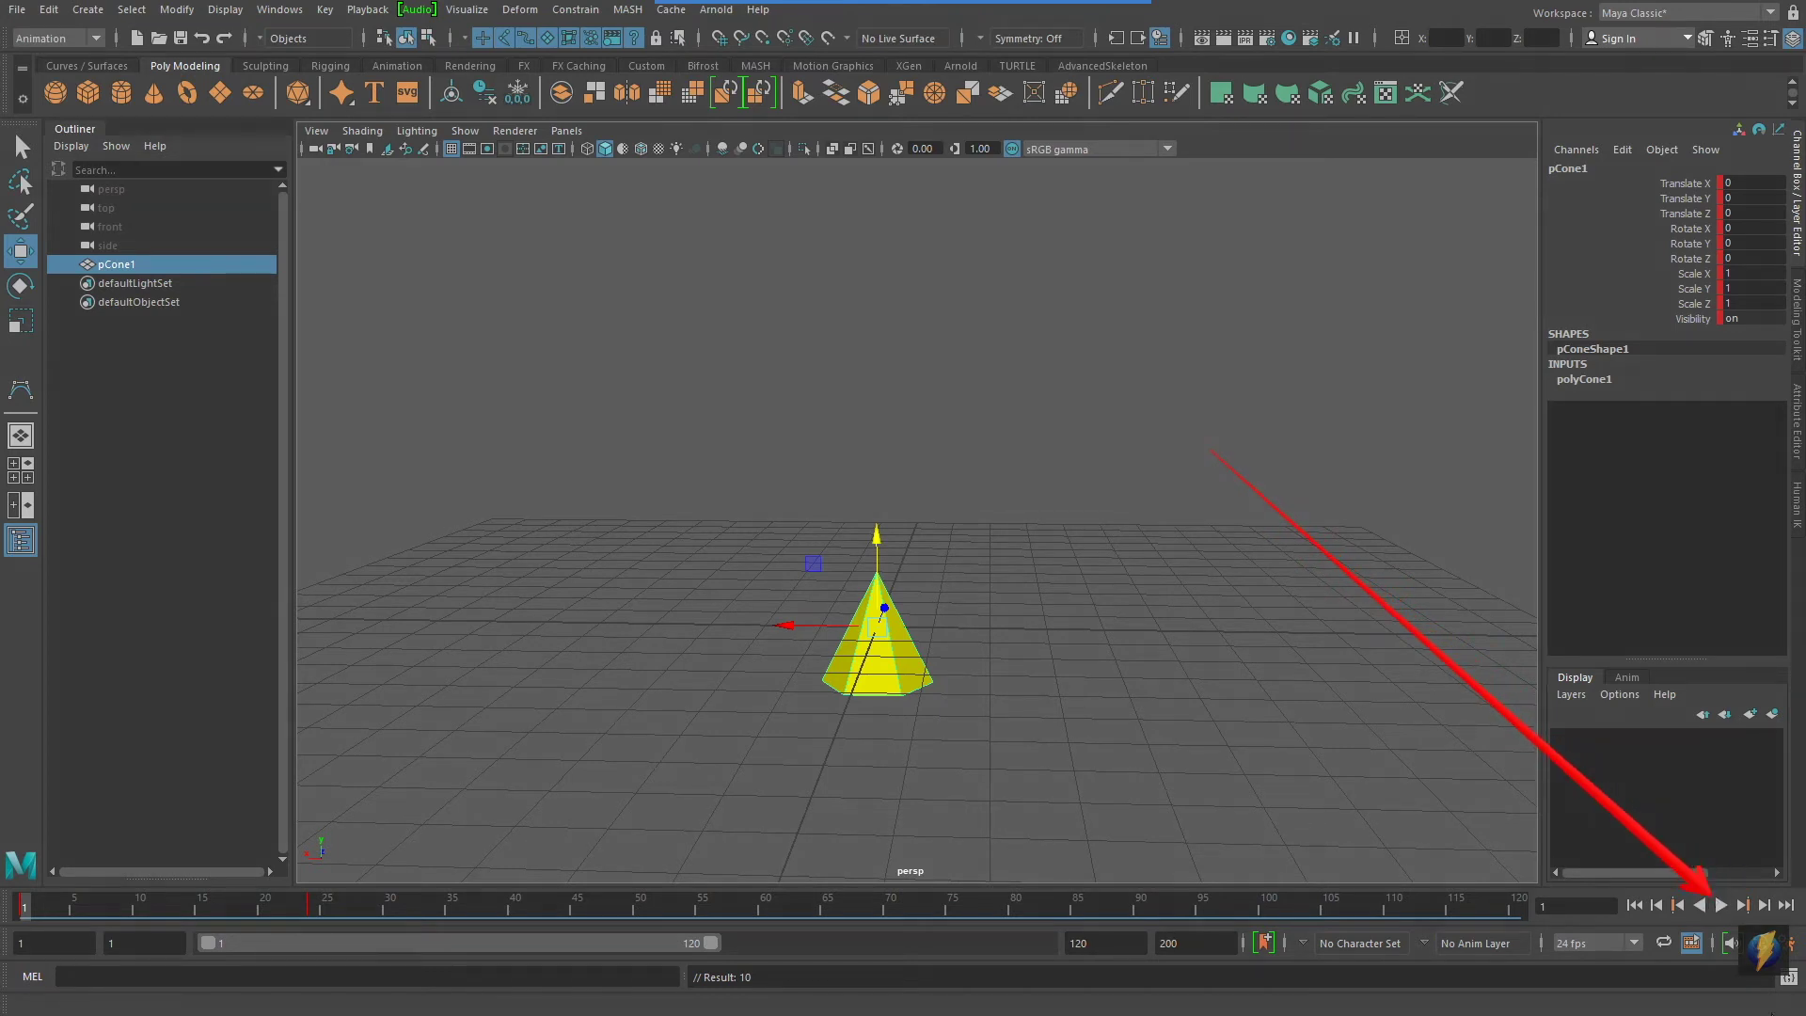
pyautogui.click(1722, 905)
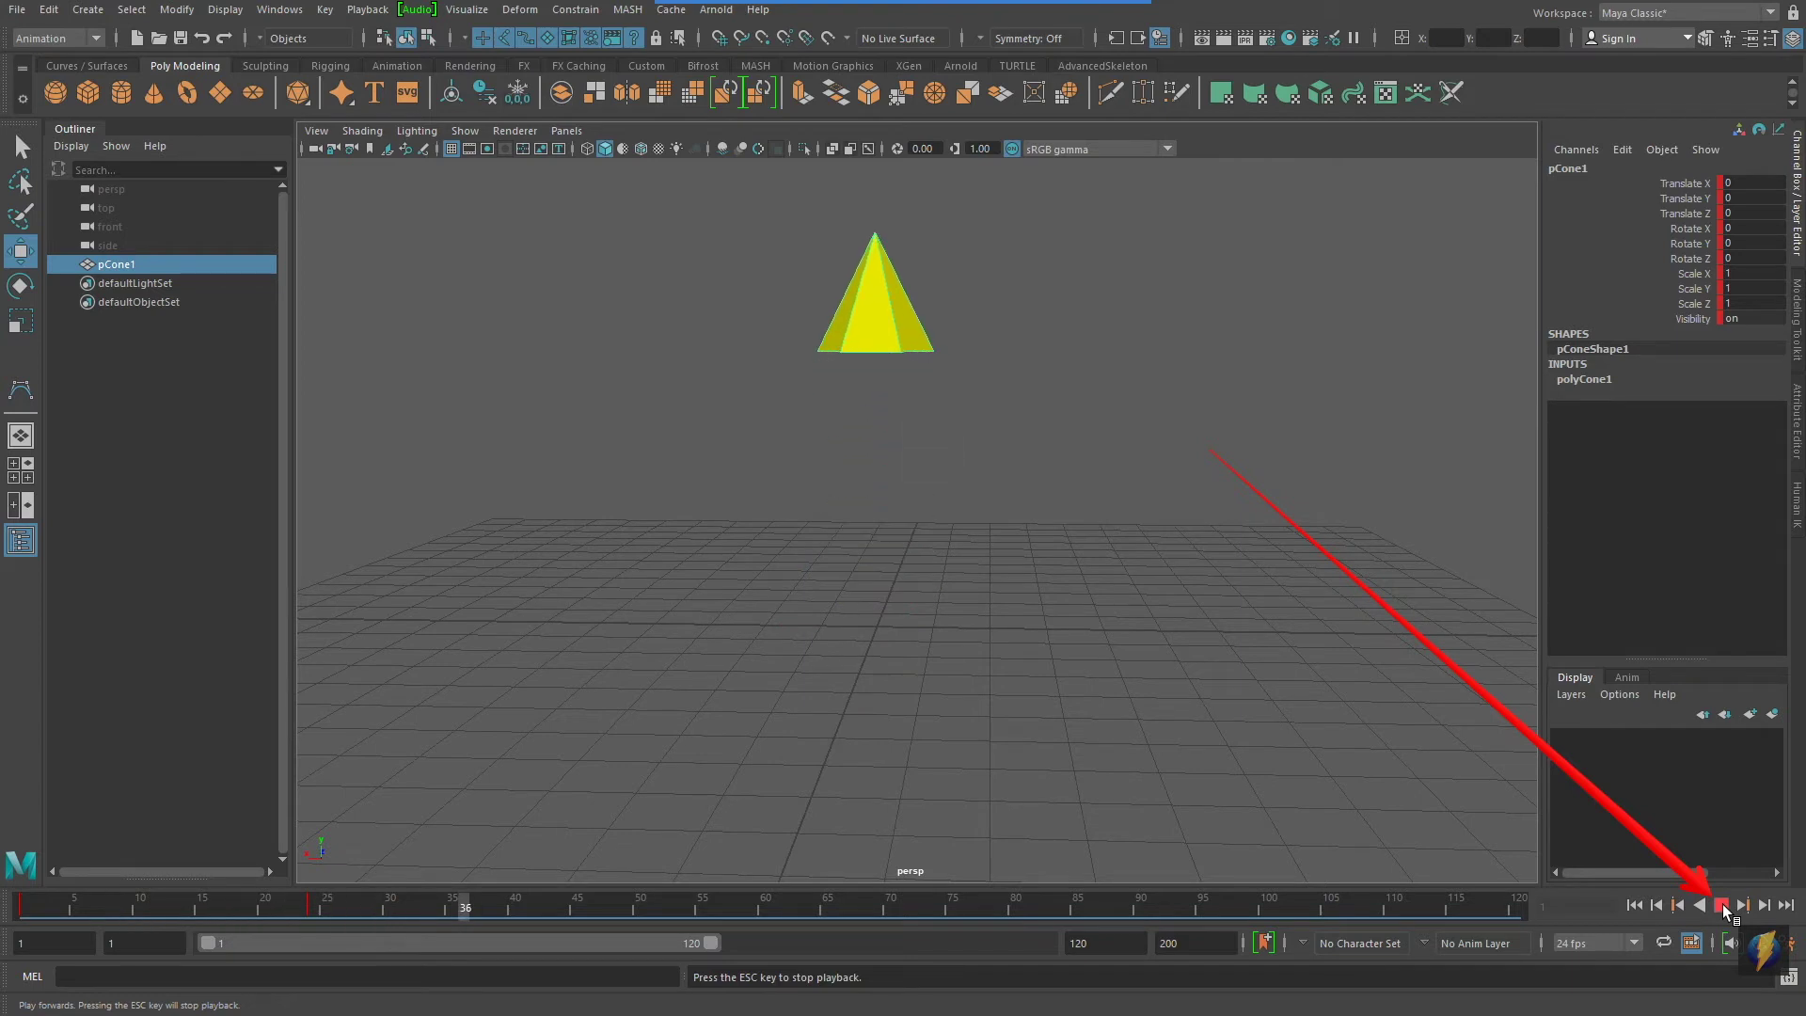
pyautogui.click(1723, 906)
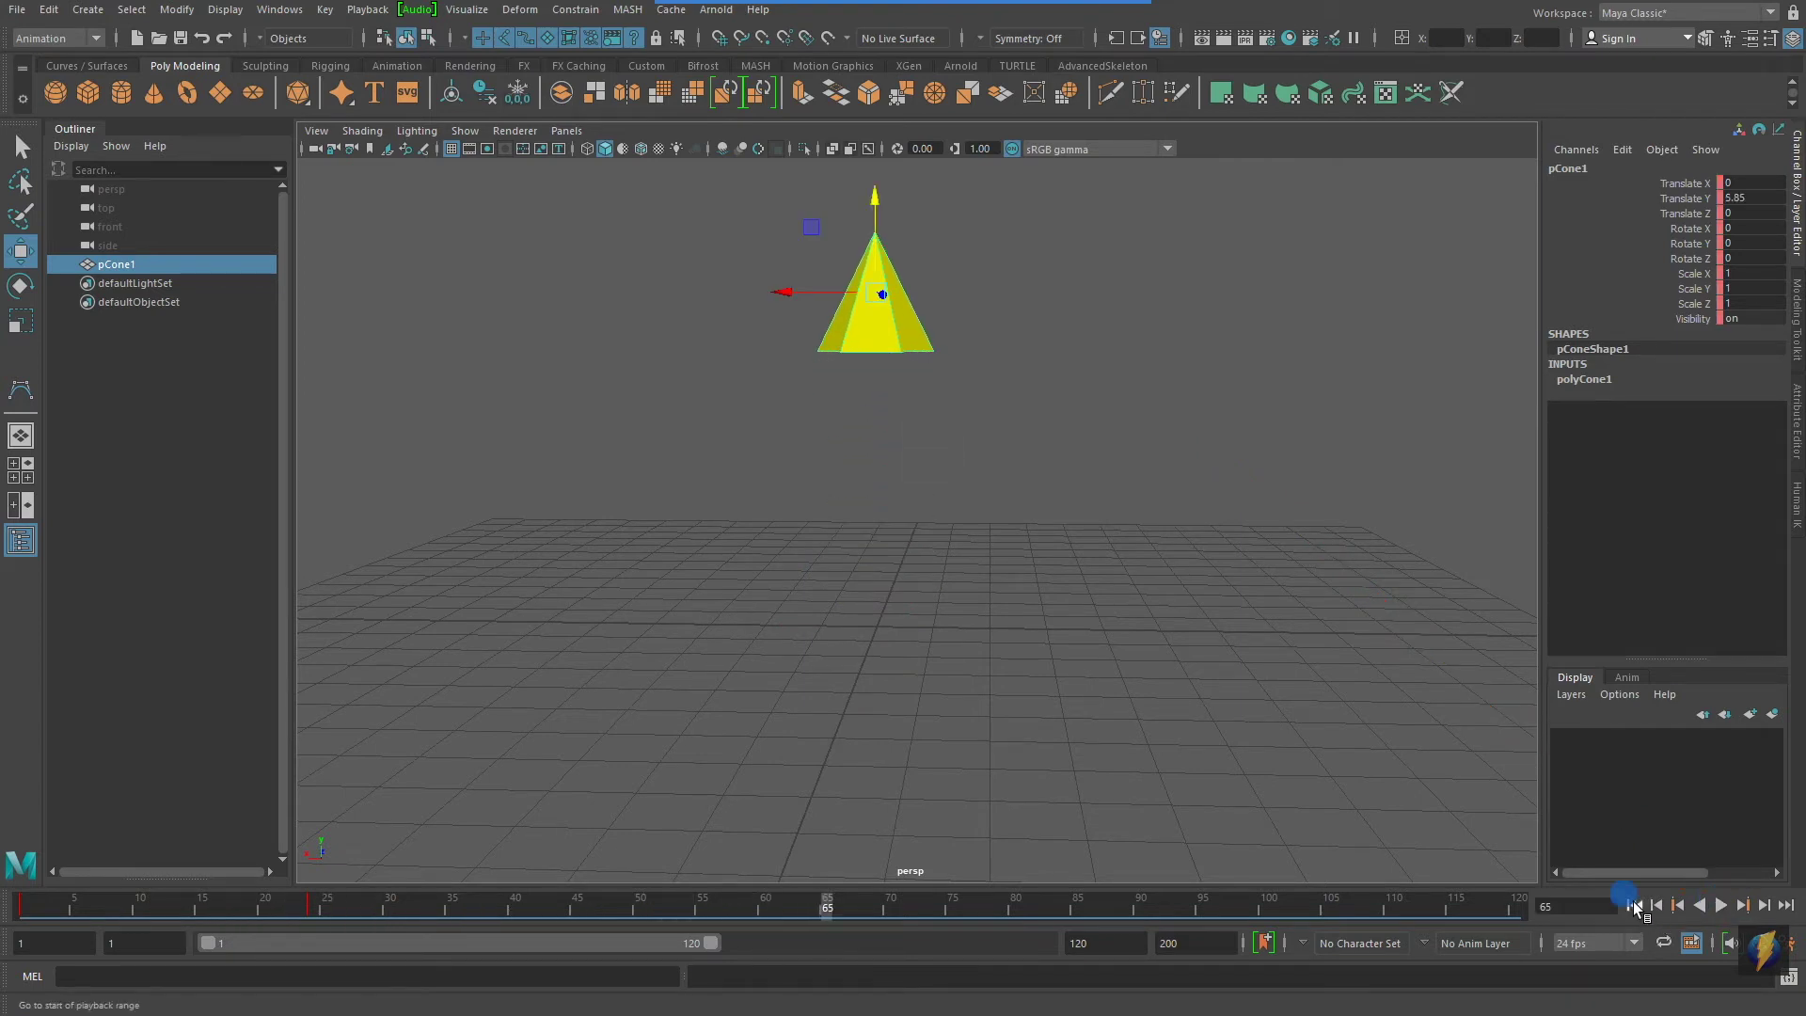
pyautogui.click(1634, 905)
pyautogui.click(1723, 904)
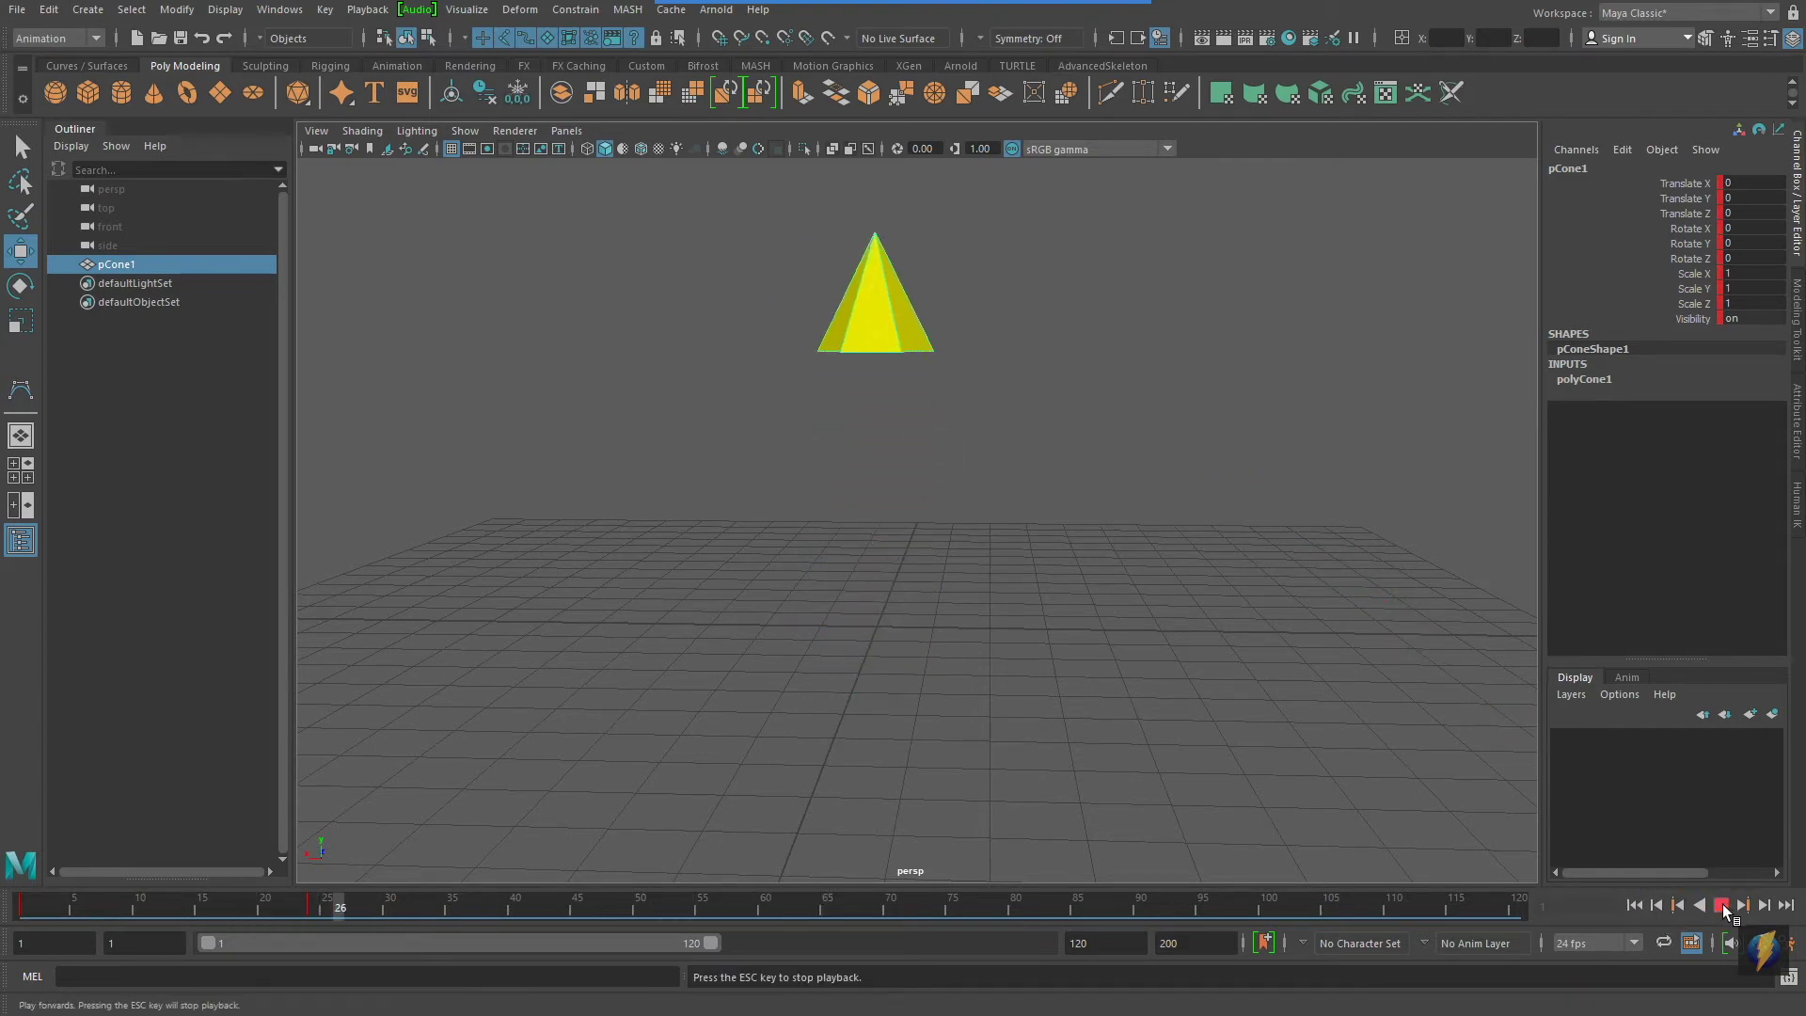
pyautogui.click(1722, 905)
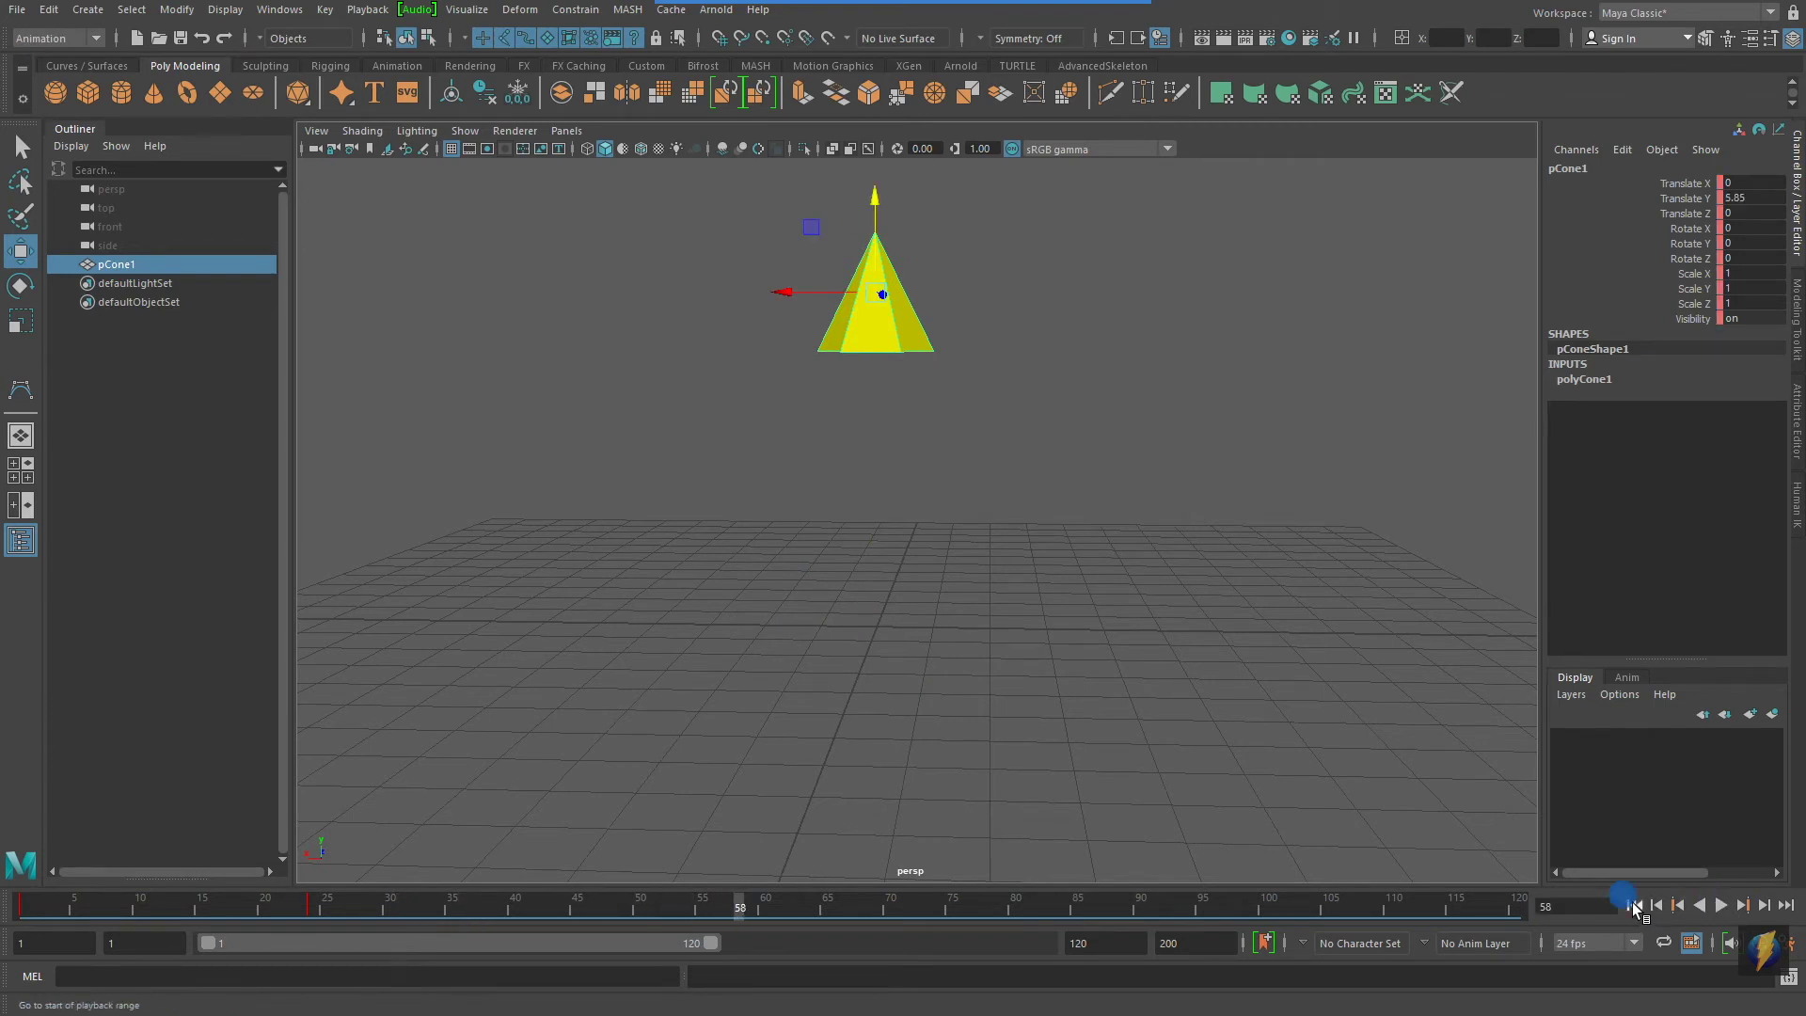
pyautogui.click(1634, 906)
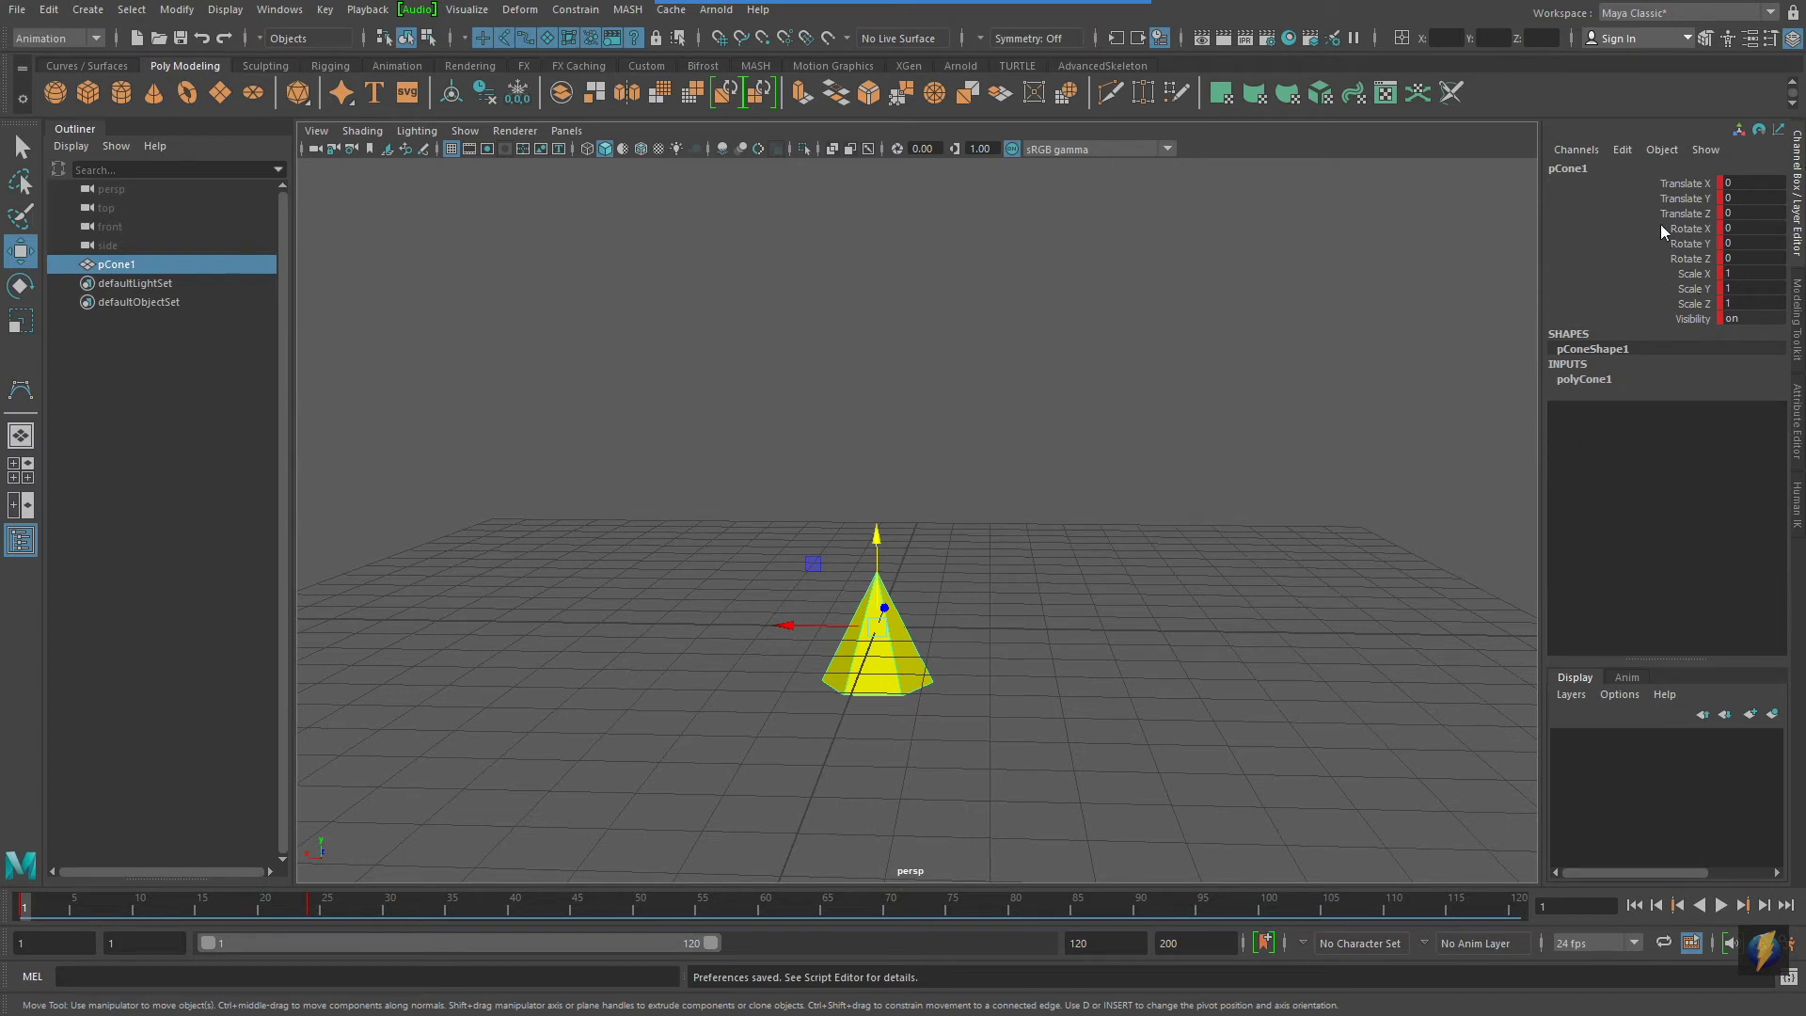
# At frame 36, slide the raised cone sideways to Translate X -7.725.
pyautogui.keyDown('alt'); pyautogui.moveTo(858, 572); pyautogui.dragTo(769, 561, button='middle'); pyautogui.keyUp('alt')
pyautogui.moveTo(31, 906); pyautogui.dragTo(311, 937)
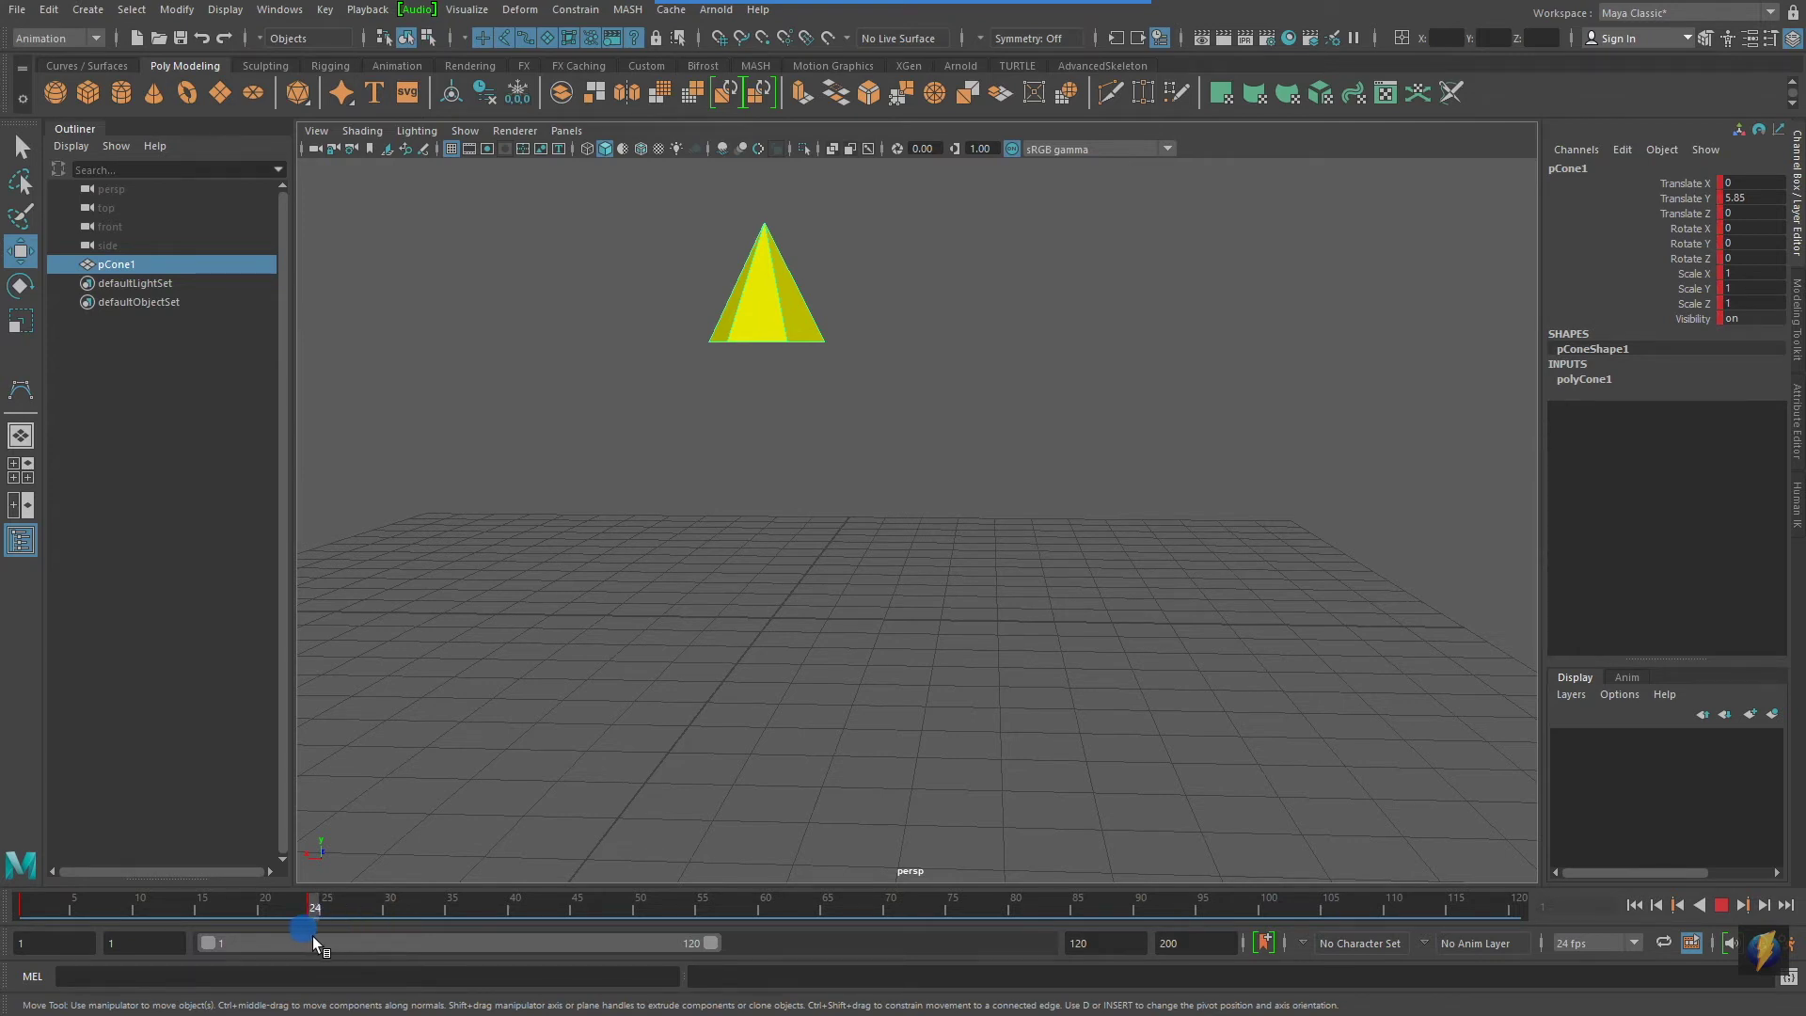
pyautogui.moveTo(319, 935)
pyautogui.mouseDown()
pyautogui.moveTo(376, 933)
pyautogui.moveTo(307, 928)
pyautogui.mouseUp()
pyautogui.moveTo(307, 928); pyautogui.dragTo(477, 925)
pyautogui.keyDown('alt'); pyautogui.moveTo(931, 552); pyautogui.dragTo(865, 449); pyautogui.keyUp('alt')
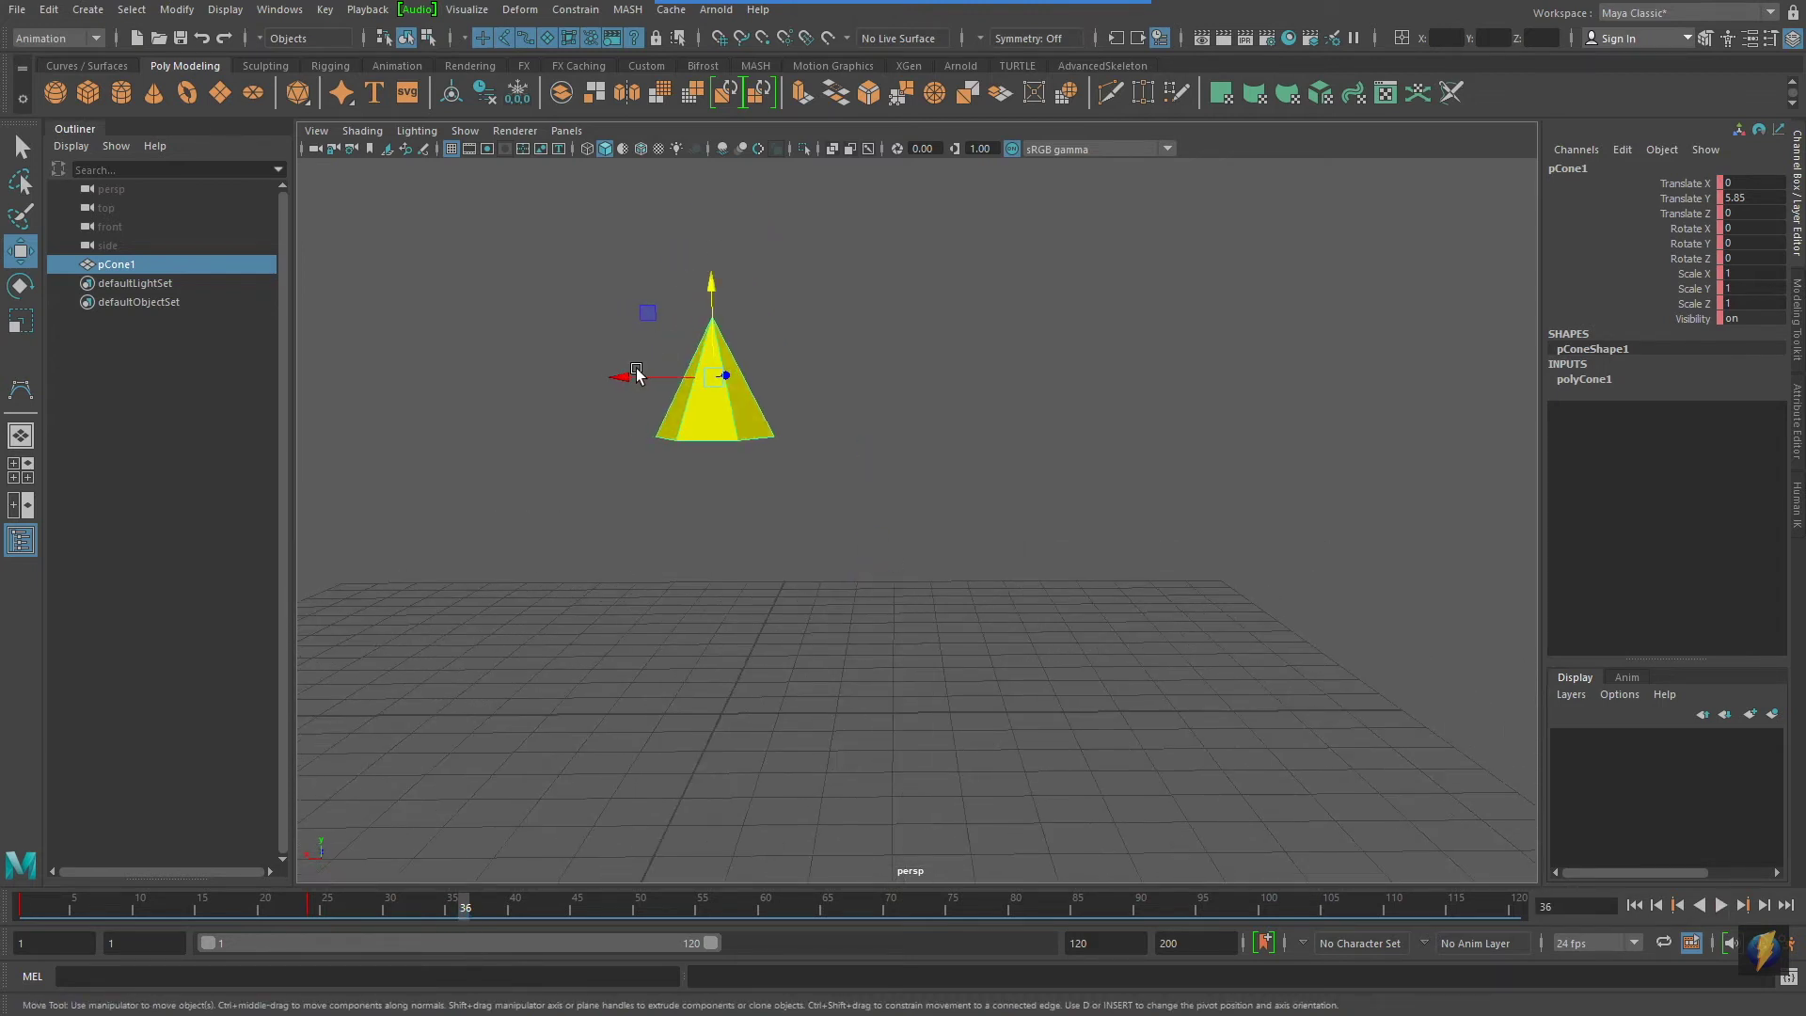
pyautogui.moveTo(621, 379); pyautogui.dragTo(1079, 429)
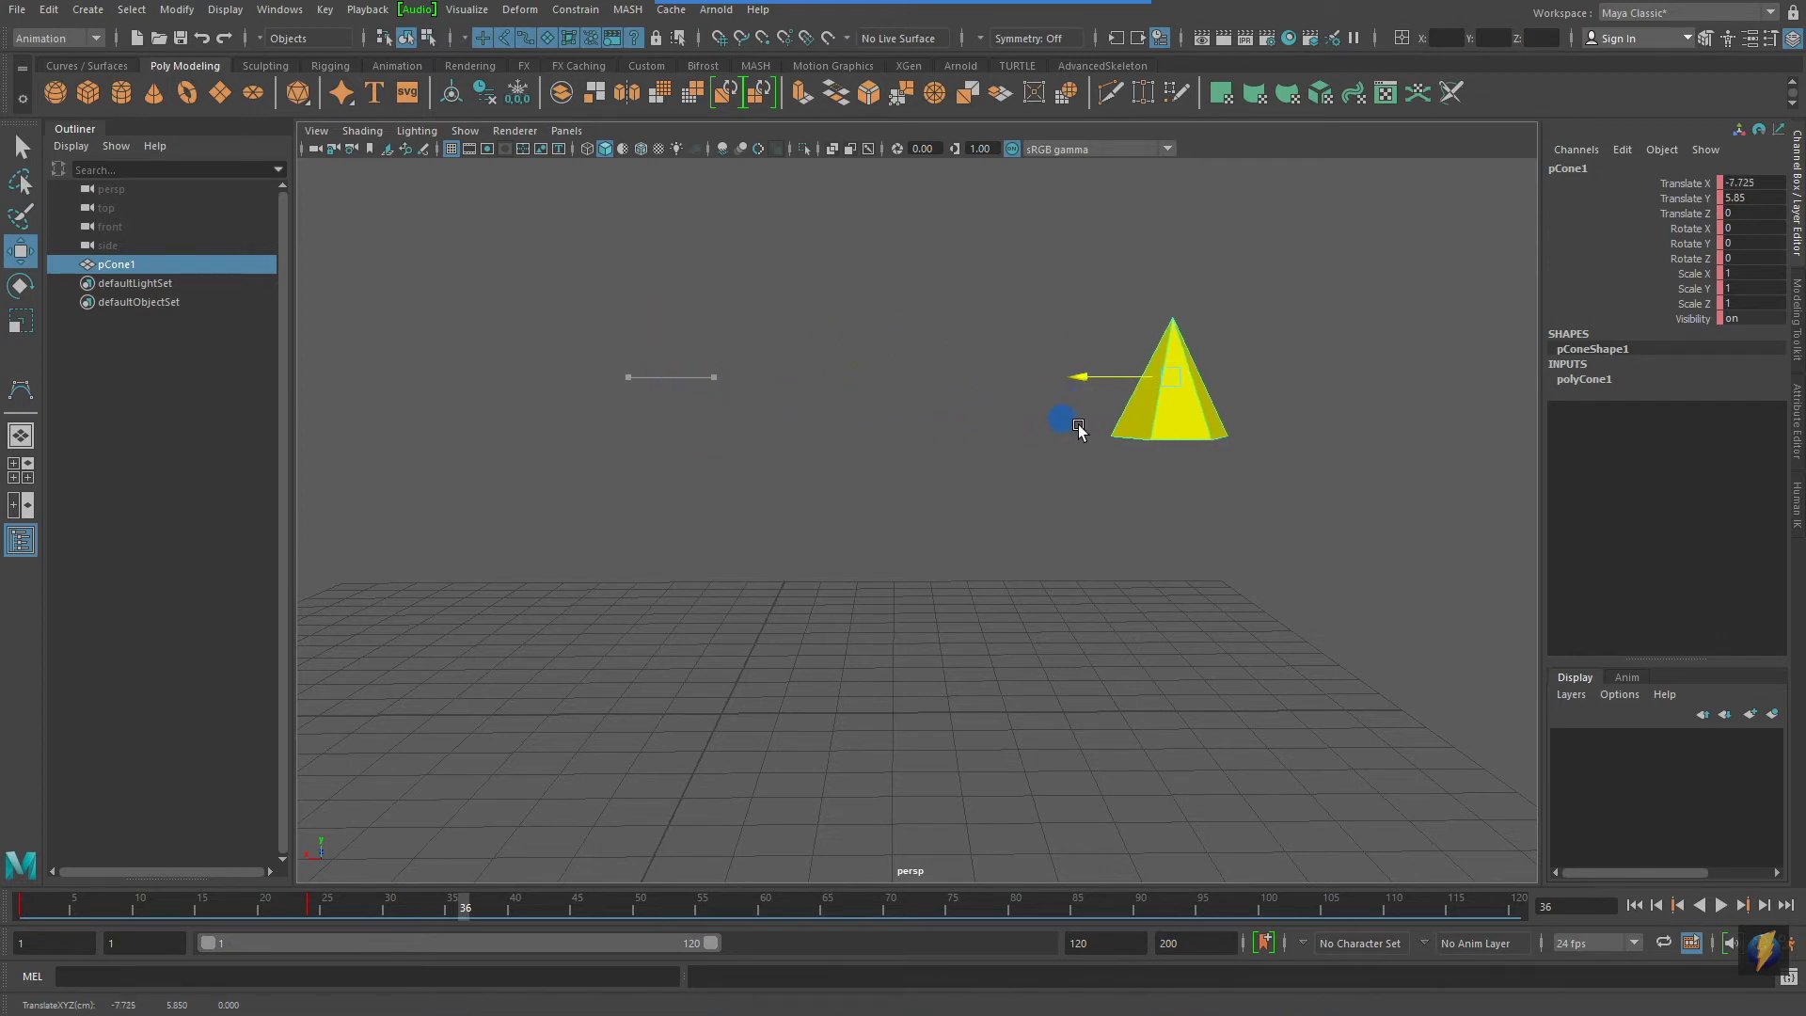
pyautogui.moveTo(1073, 597)
pyautogui.keyDown('alt'); pyautogui.mouseDown(button='right')
pyautogui.moveTo(1129, 589)
pyautogui.moveTo(1072, 580)
pyautogui.mouseUp(button='right'); pyautogui.keyUp('alt')
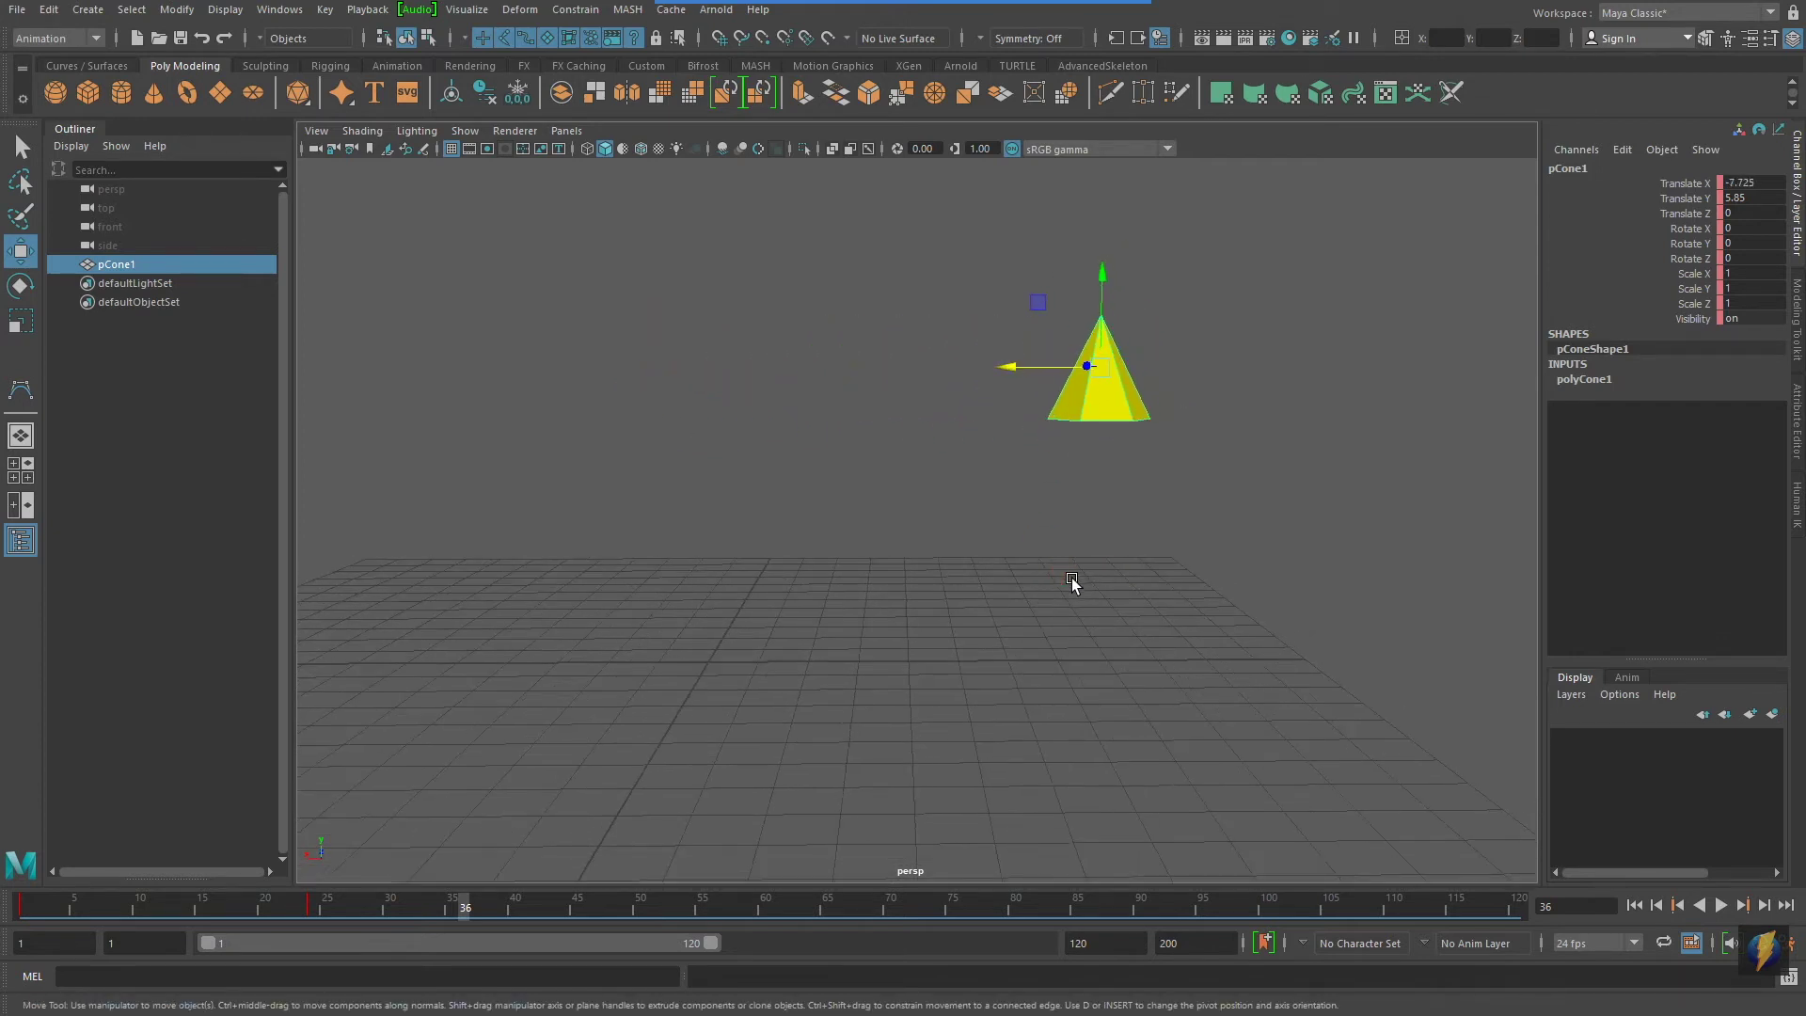
# Set a keyframe at frame 36 holding the cone at Translate X -7.725.
pyautogui.click(325, 9)
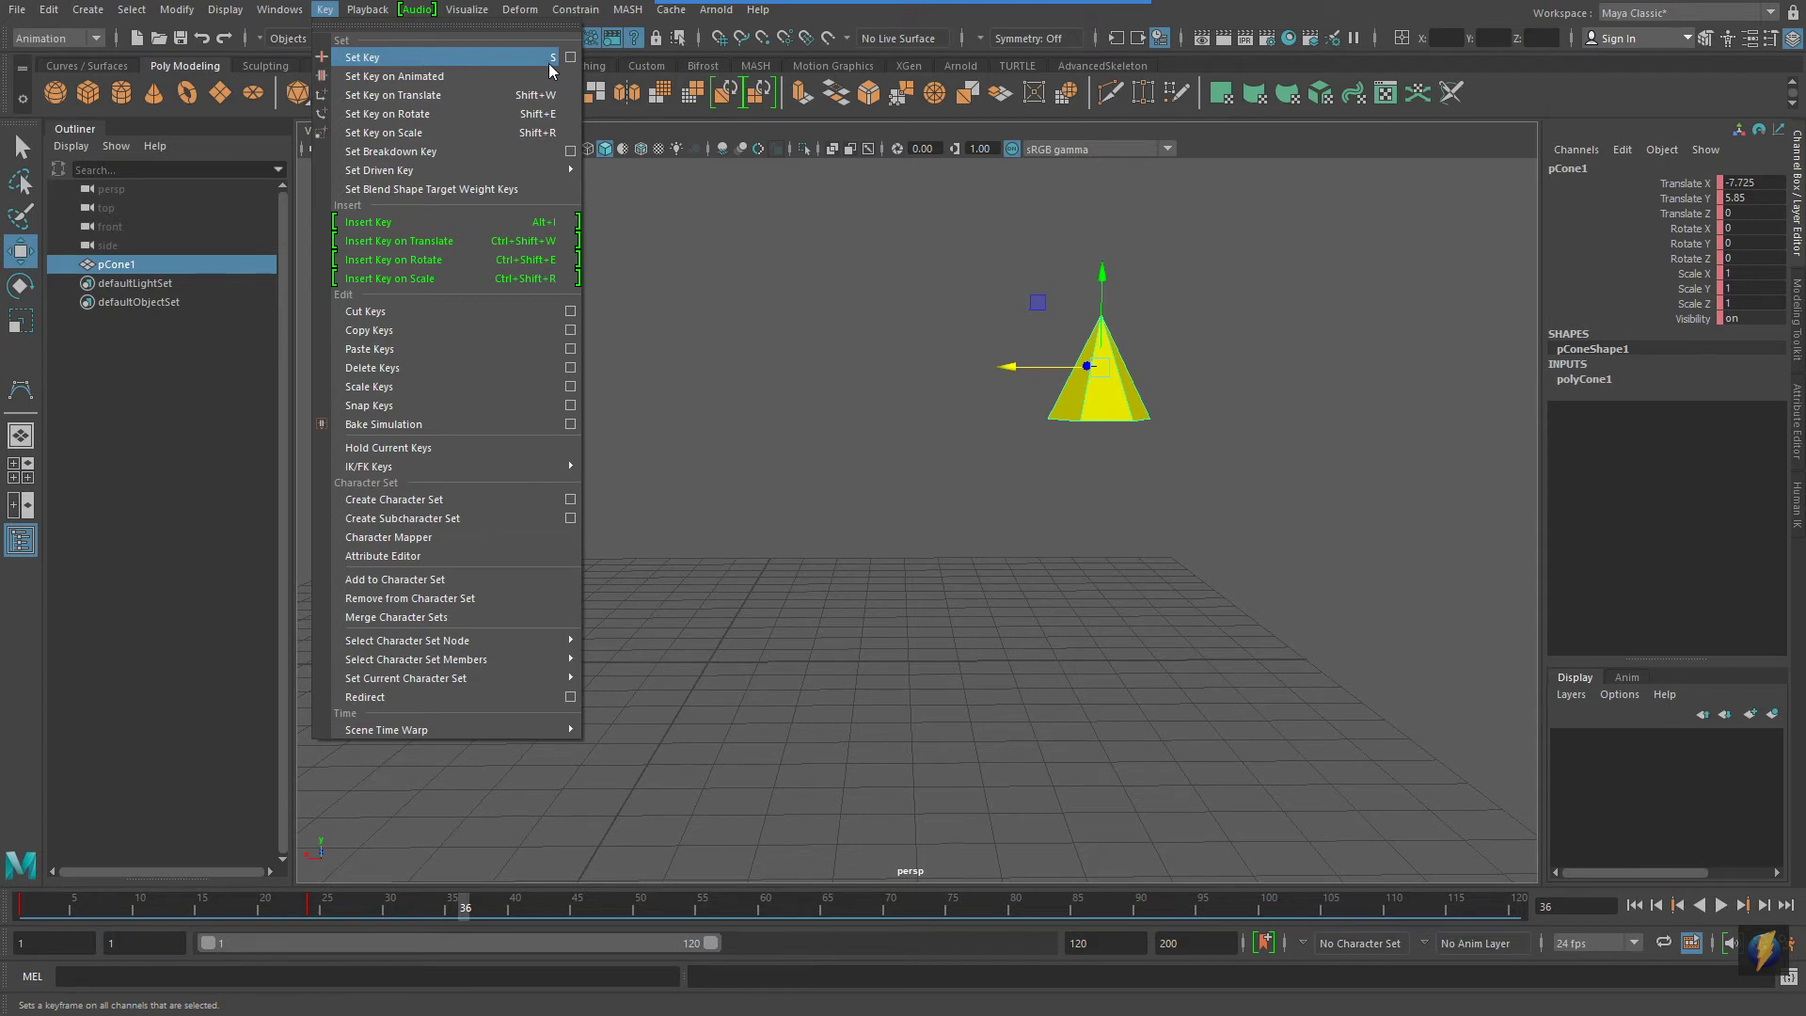
pyautogui.click(502, 61)
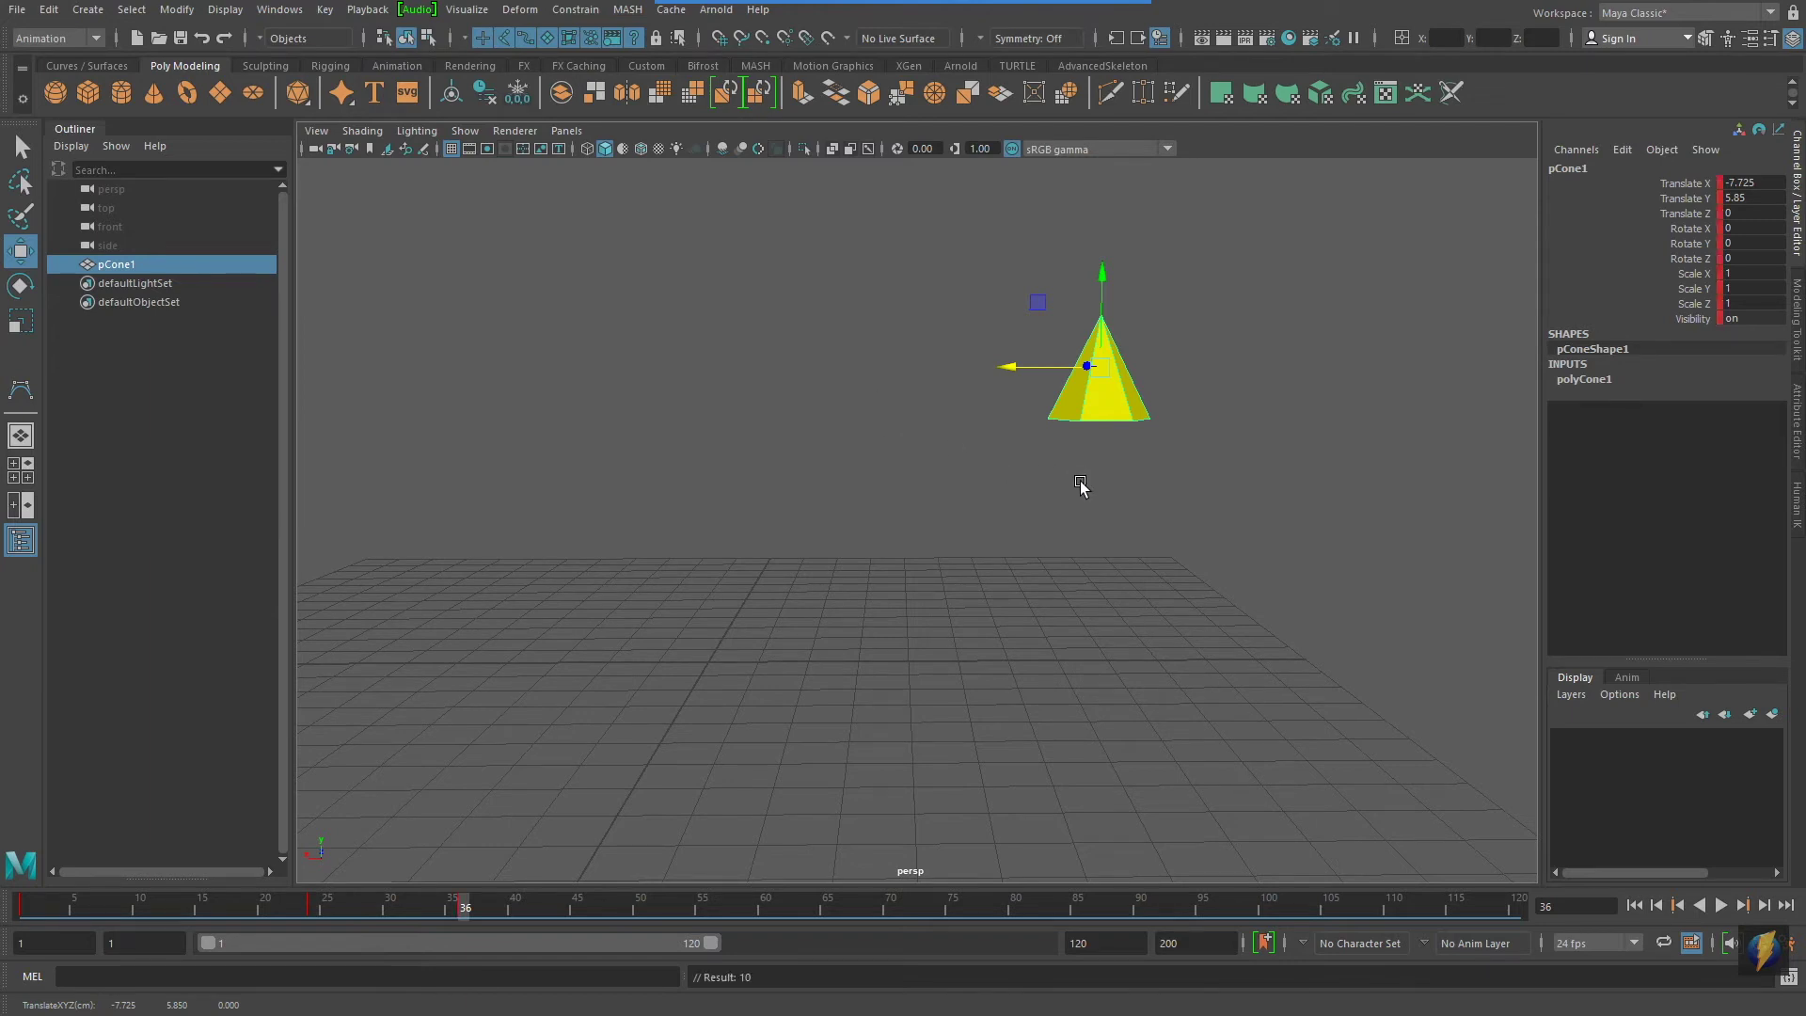
pyautogui.moveTo(910, 14)
pyautogui.click(972, 39)
pyautogui.moveTo(683, 599); pyautogui.dragTo(468, 896)
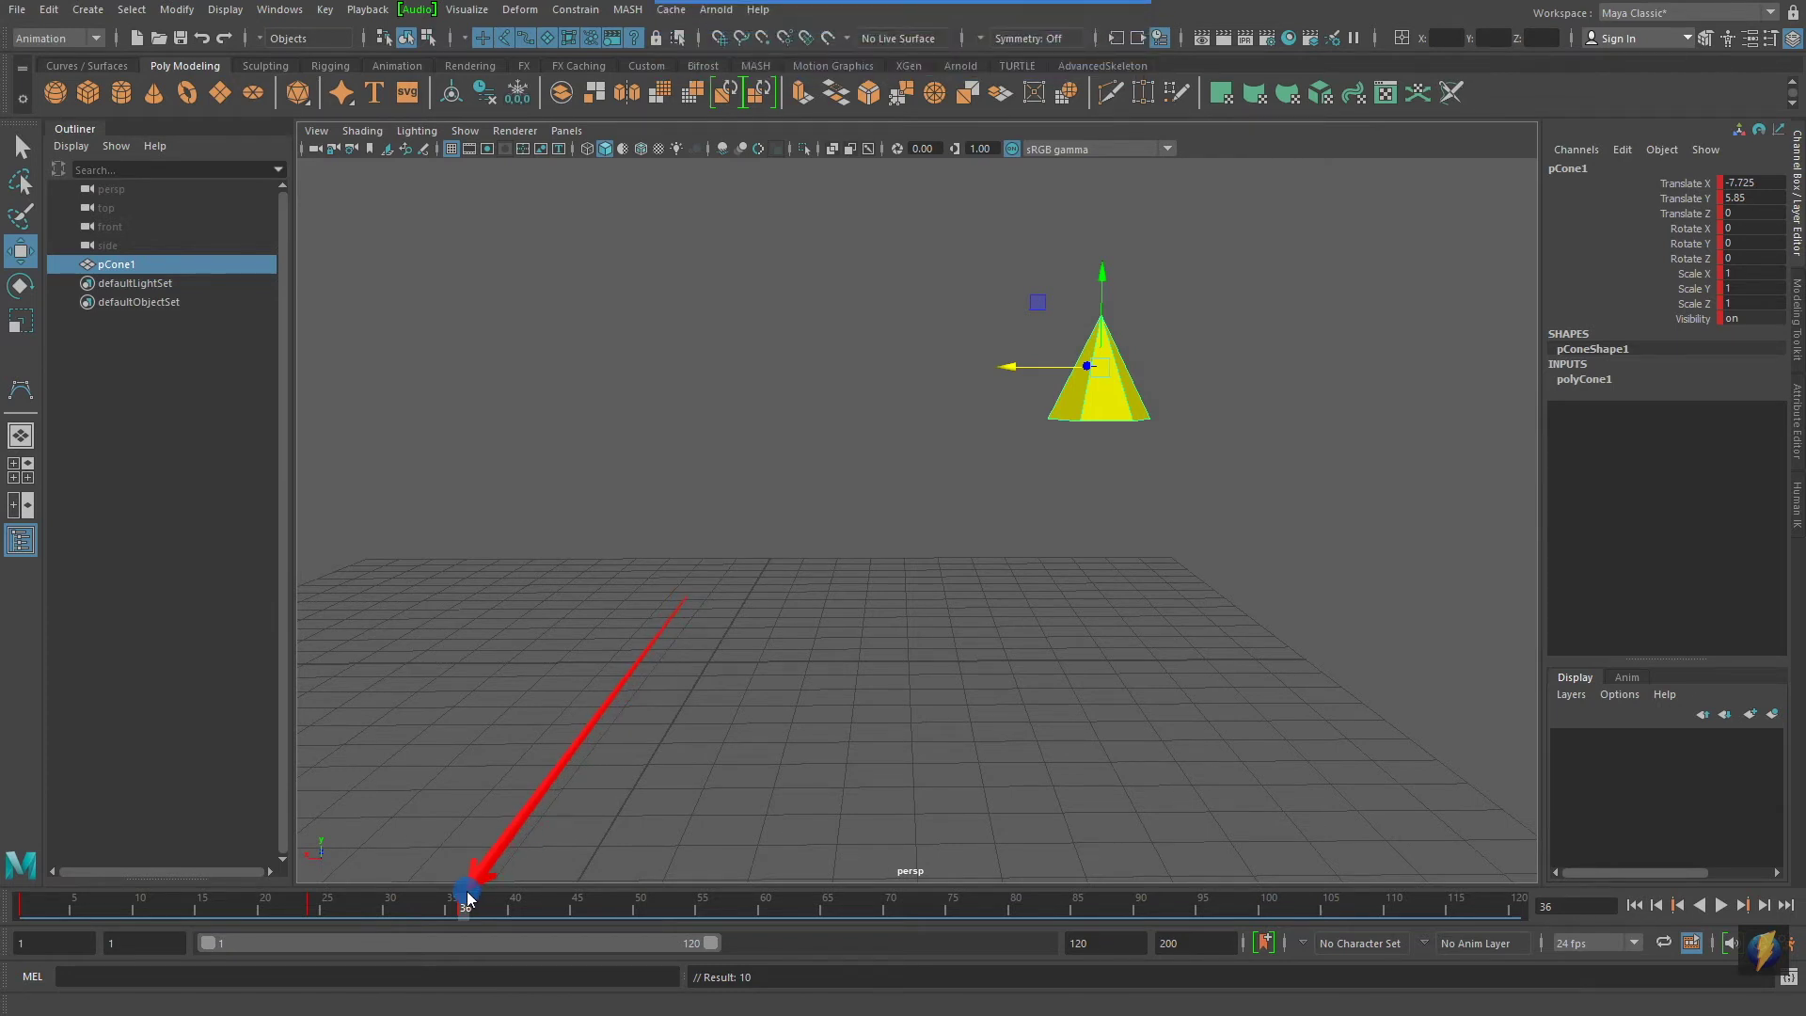
# Play back from frame 1 and scrub to frame 36 to check the sideways slide.
pyautogui.moveTo(459, 905)
pyautogui.mouseDown()
pyautogui.moveTo(21, 940)
pyautogui.moveTo(314, 916)
pyautogui.mouseUp()
pyautogui.hotkey('alt', 'v')
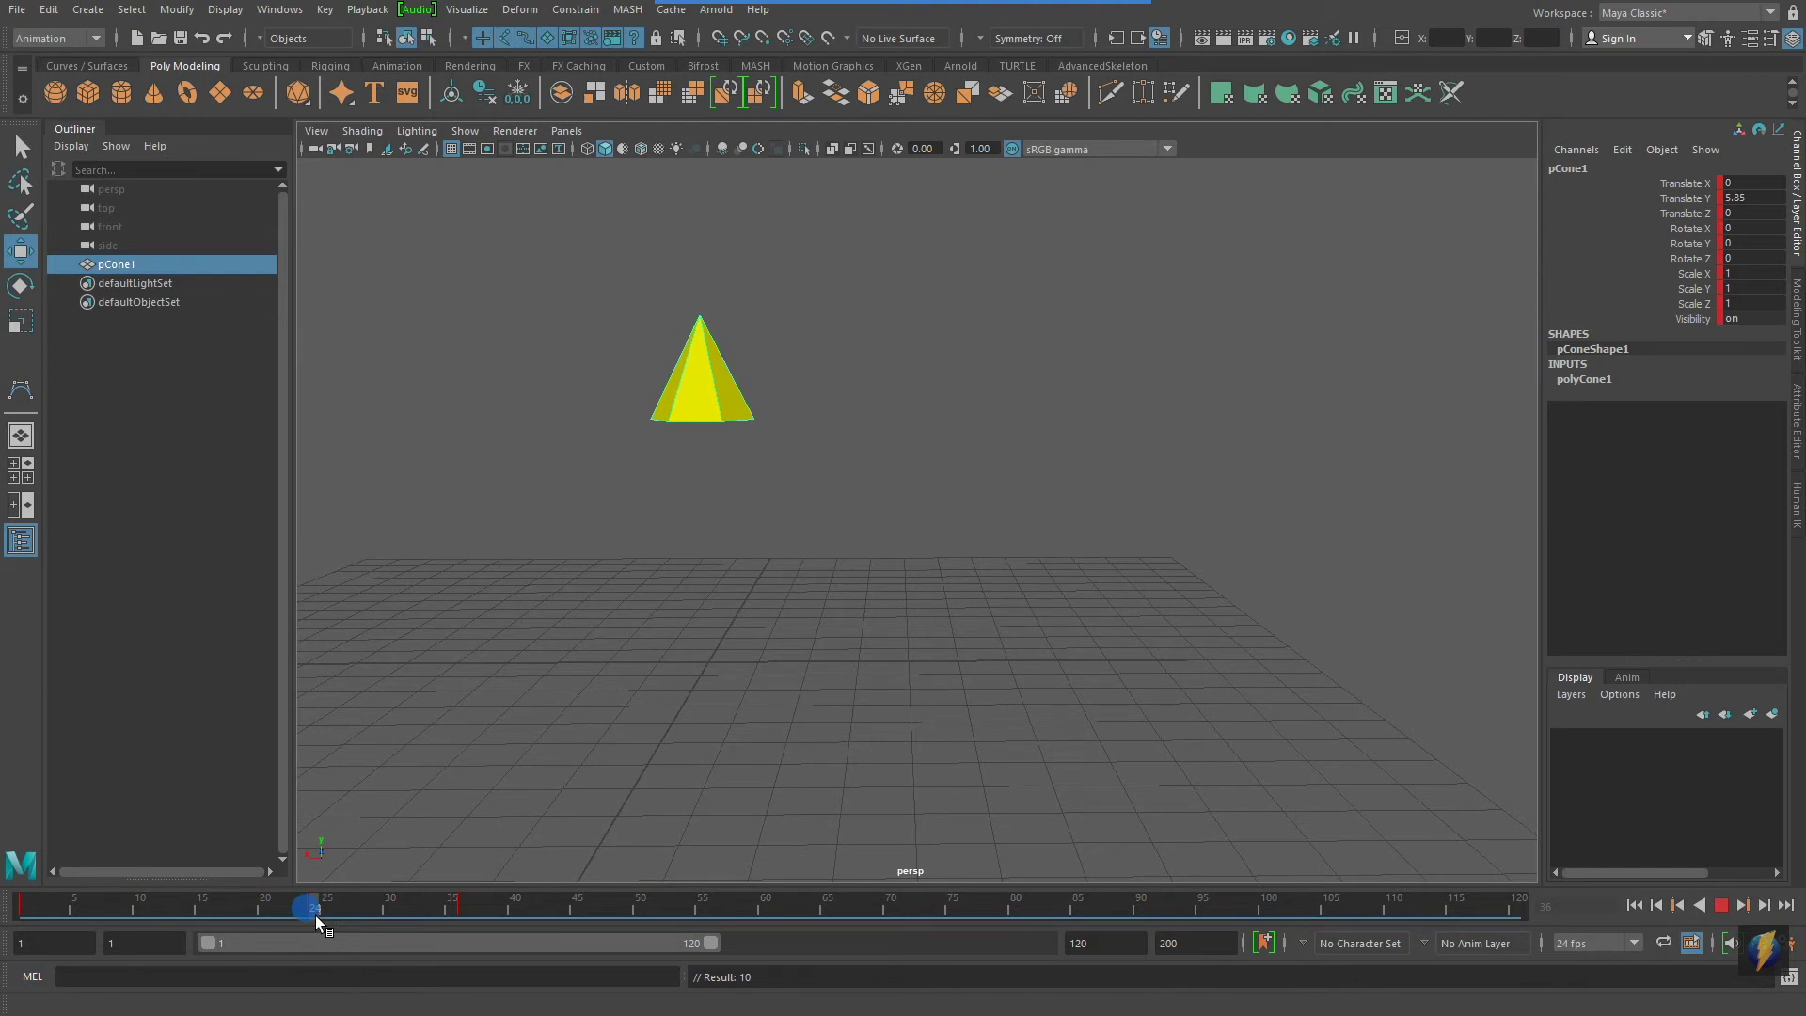
pyautogui.moveTo(318, 916); pyautogui.dragTo(460, 912)
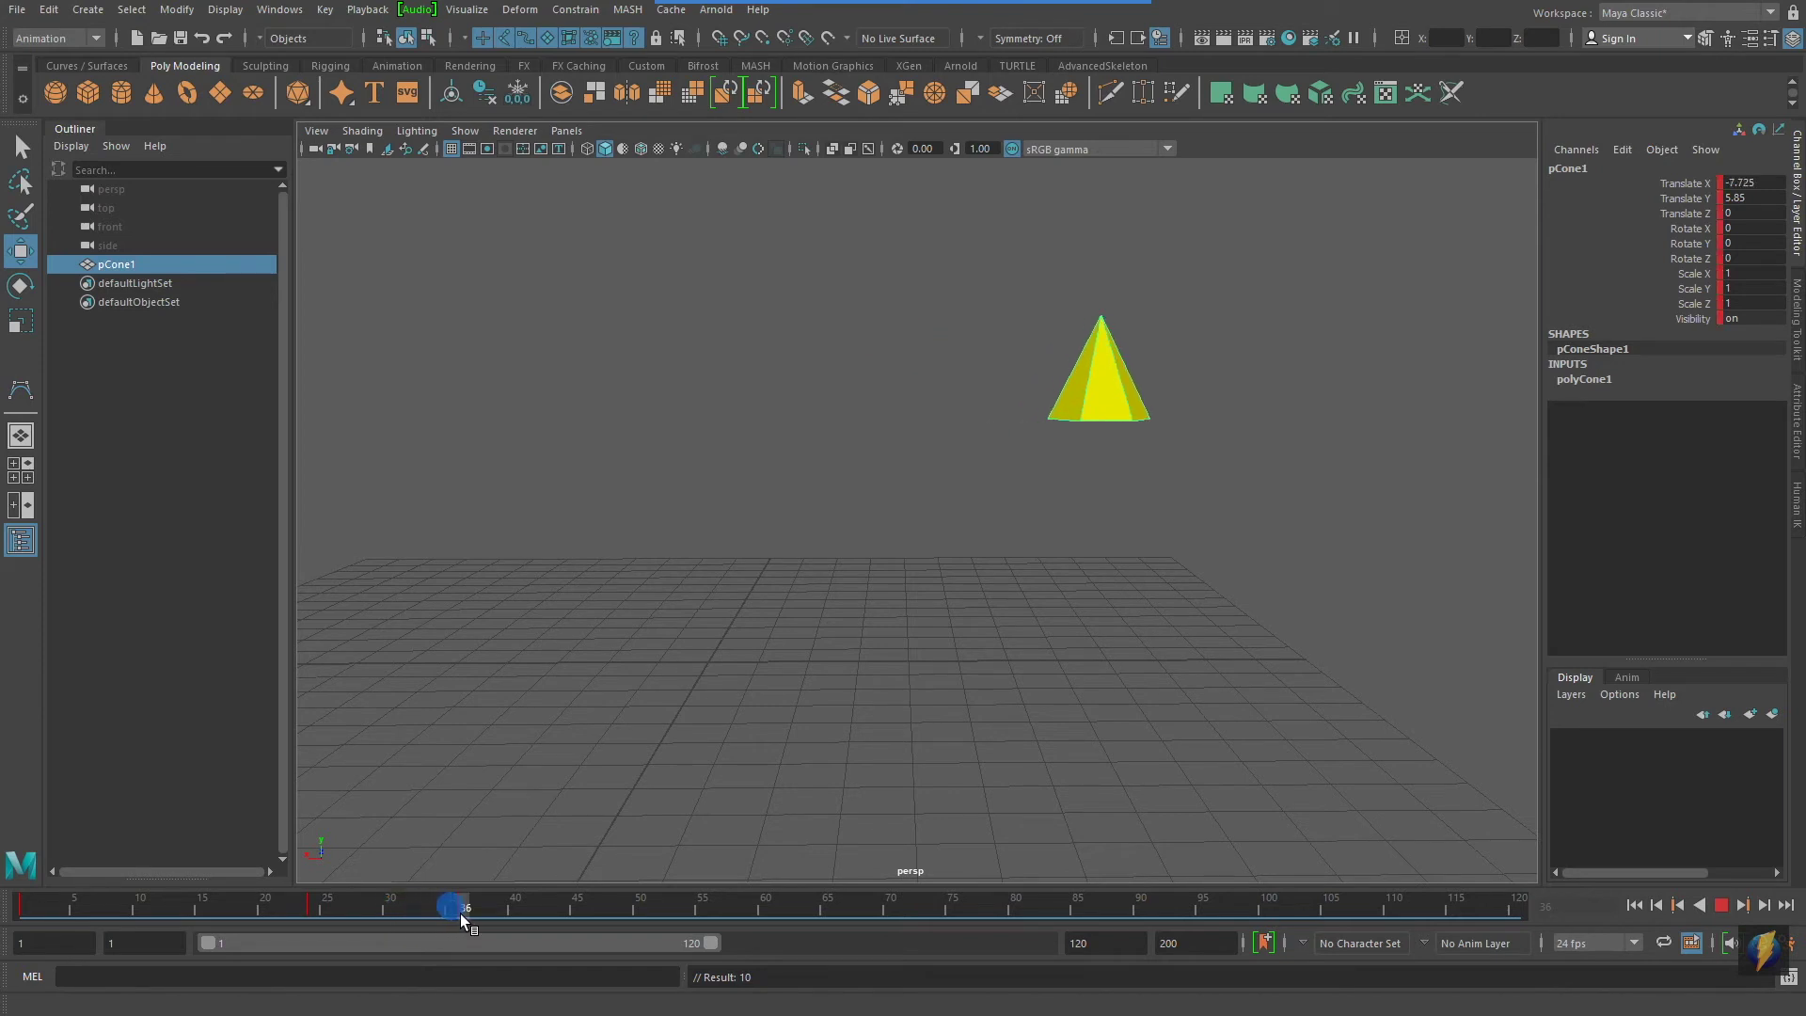
pyautogui.moveTo(459, 912); pyautogui.dragTo(459, 903)
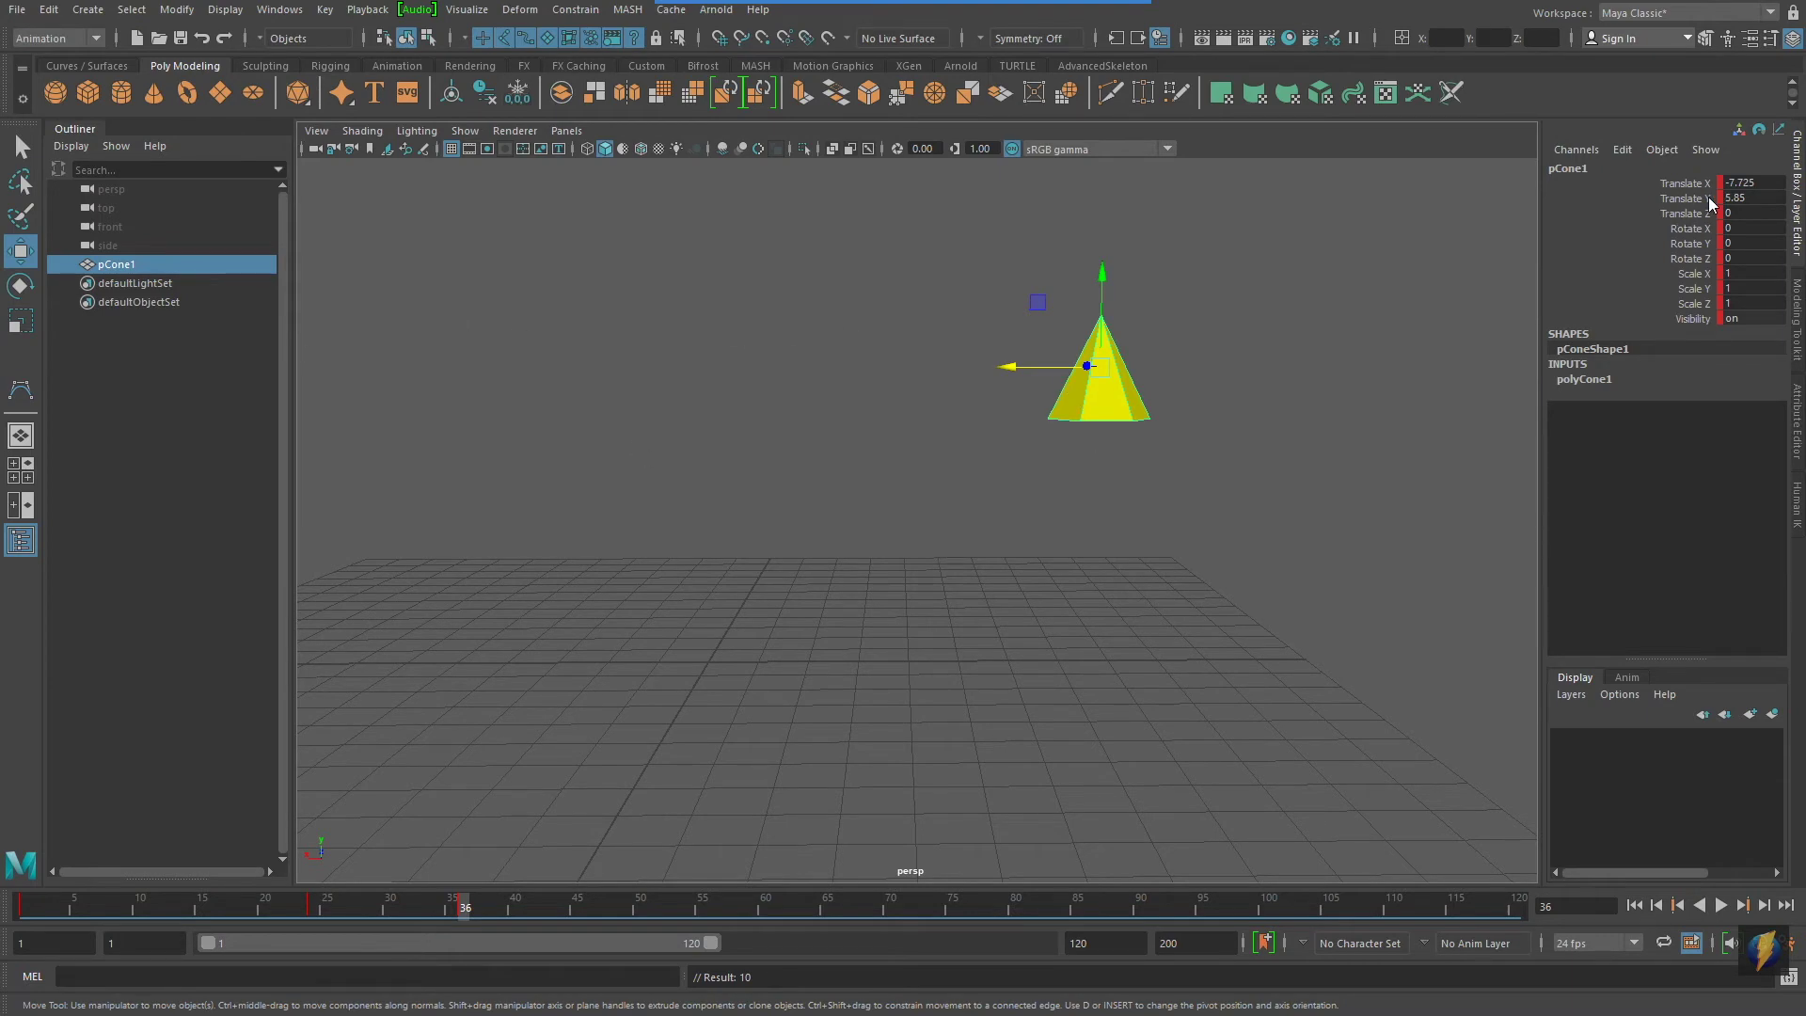
# At frame 46, key the cone moved forward to Translate Z 4.756.
pyautogui.keyDown('alt'); pyautogui.moveTo(895, 422); pyautogui.dragTo(974, 404); pyautogui.keyUp('alt')
pyautogui.moveTo(466, 906); pyautogui.dragTo(587, 919)
pyautogui.keyDown('alt'); pyautogui.moveTo(917, 359); pyautogui.dragTo(963, 516); pyautogui.keyUp('alt')
pyautogui.press('s')
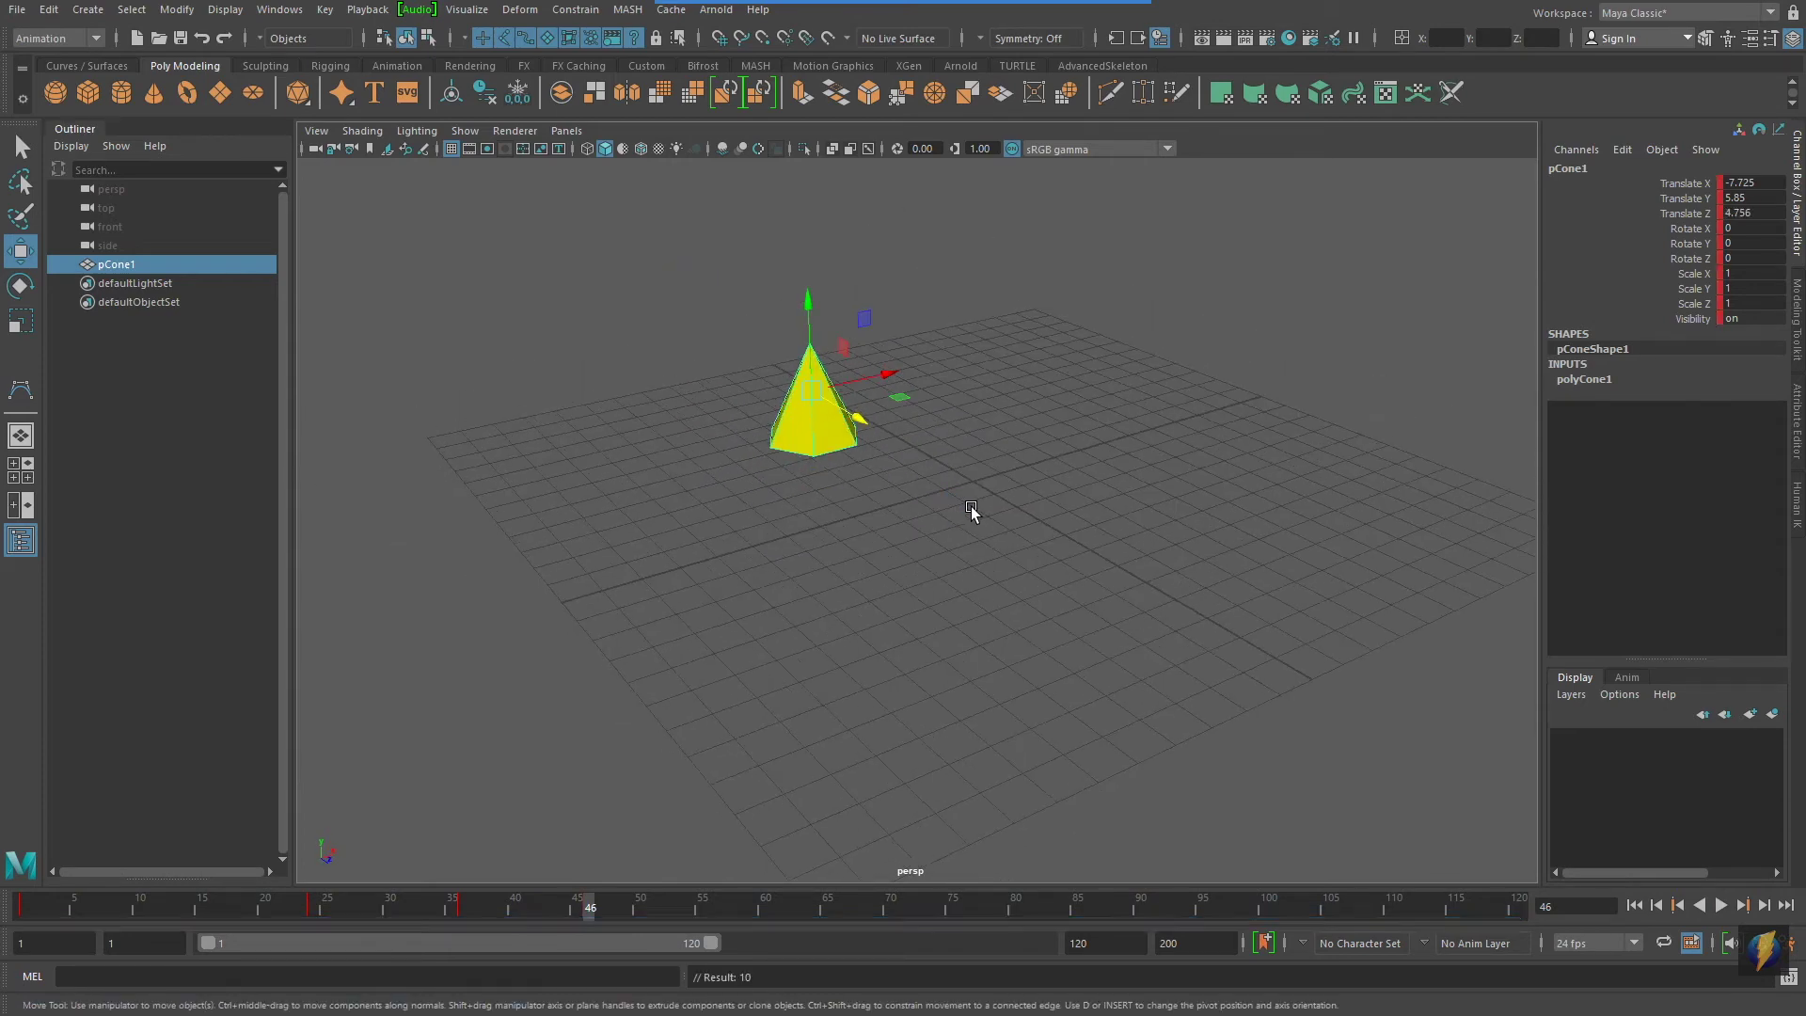
# Review the motion into frame 46, then go to frame 56 and frame the cone closer.
pyautogui.moveTo(583, 905); pyautogui.dragTo(590, 867)
pyautogui.moveTo(848, 701)
pyautogui.keyDown('alt'); pyautogui.mouseDown()
pyautogui.moveTo(884, 669)
pyautogui.moveTo(608, 856)
pyautogui.moveTo(641, 914)
pyautogui.moveTo(717, 924)
pyautogui.mouseUp(); pyautogui.keyUp('alt')
pyautogui.keyDown('alt'); pyautogui.moveTo(602, 673); pyautogui.dragTo(694, 647, button='right'); pyautogui.keyUp('alt')
pyautogui.keyDown('alt'); pyautogui.moveTo(861, 583); pyautogui.dragTo(794, 643, button='middle'); pyautogui.keyUp('alt')
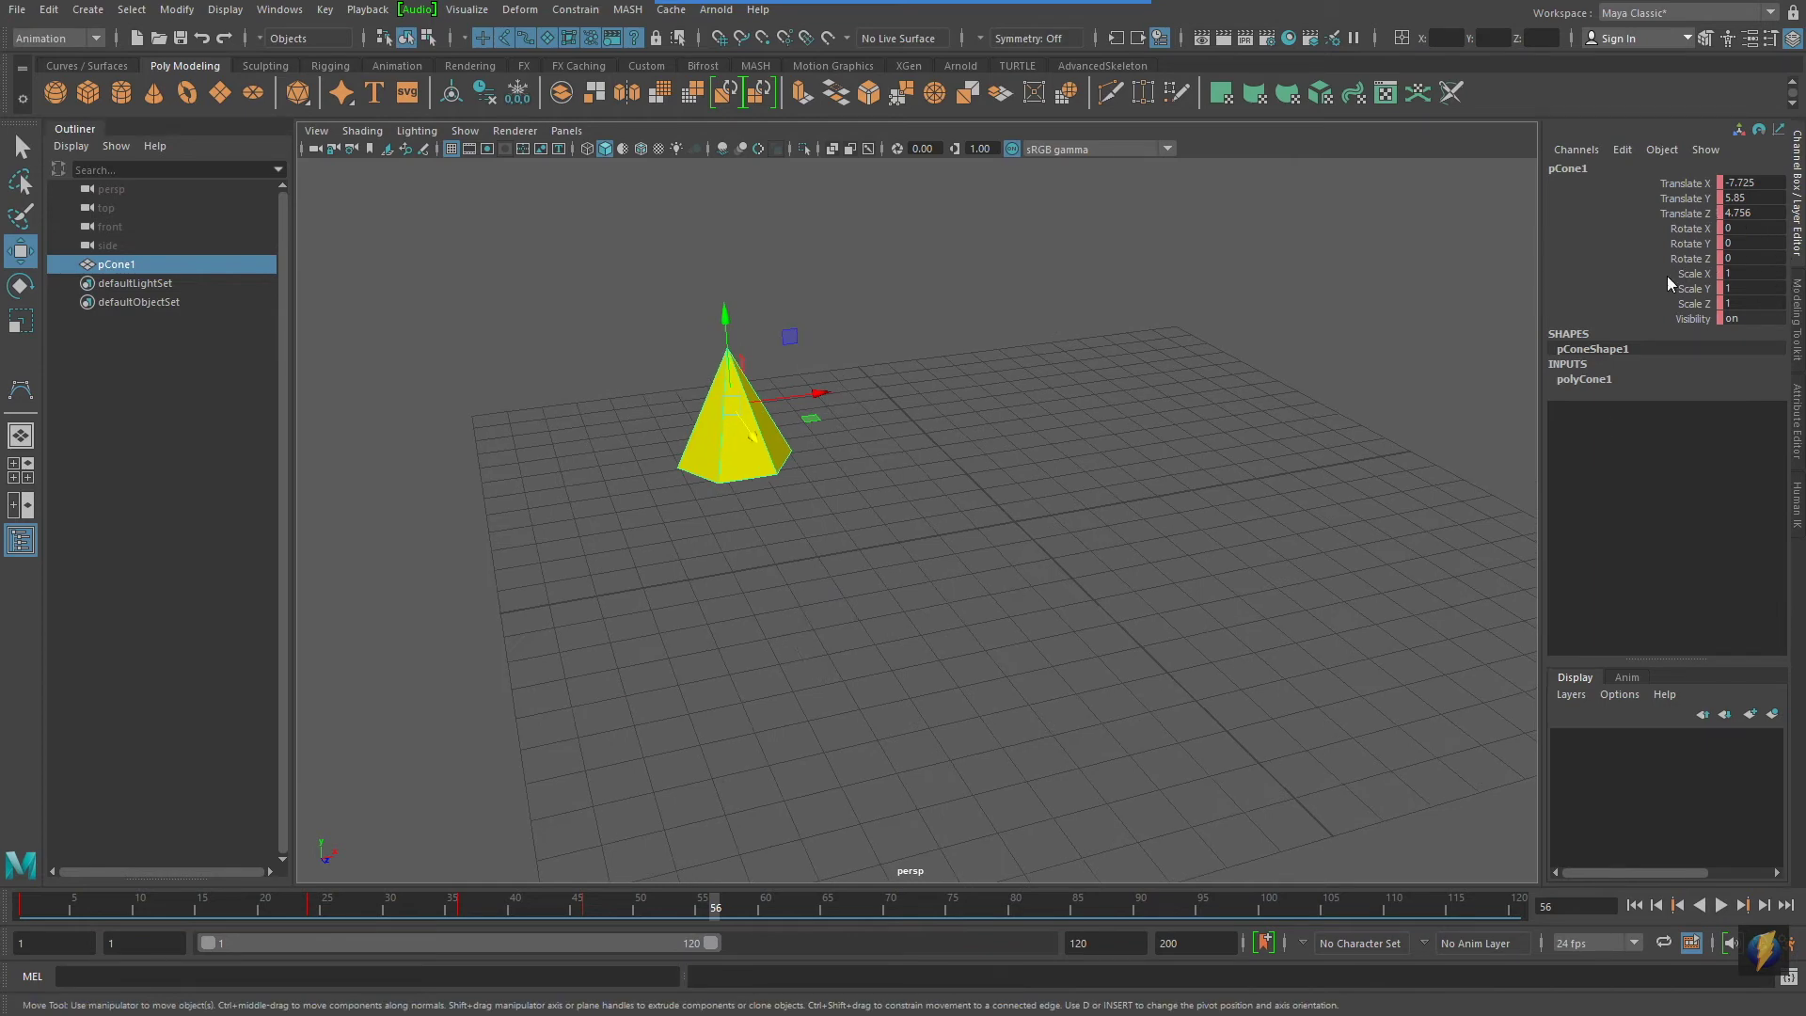
pyautogui.keyDown('alt'); pyautogui.moveTo(1064, 456); pyautogui.dragTo(867, 487); pyautogui.keyUp('alt')
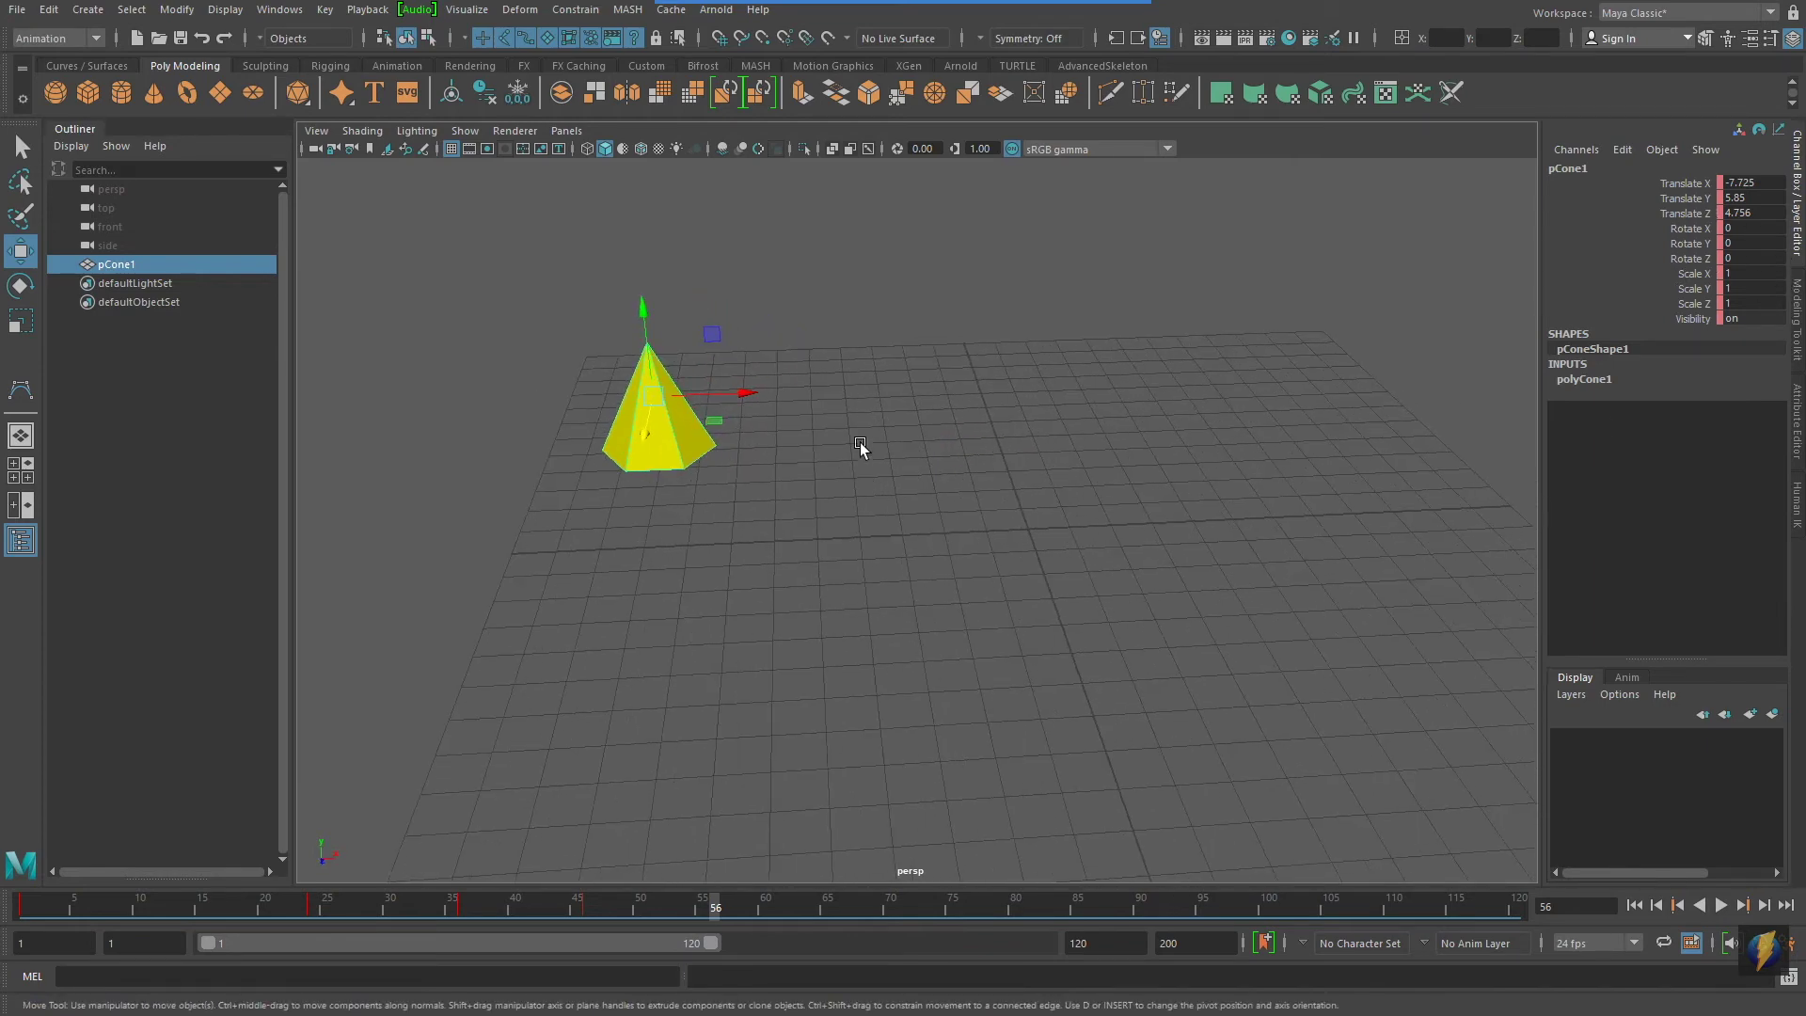
# With grid snapping, bring the cone back to the origin and key it at frame 56.
pyautogui.press('x')
pyautogui.moveTo(656, 392); pyautogui.dragTo(1033, 523)
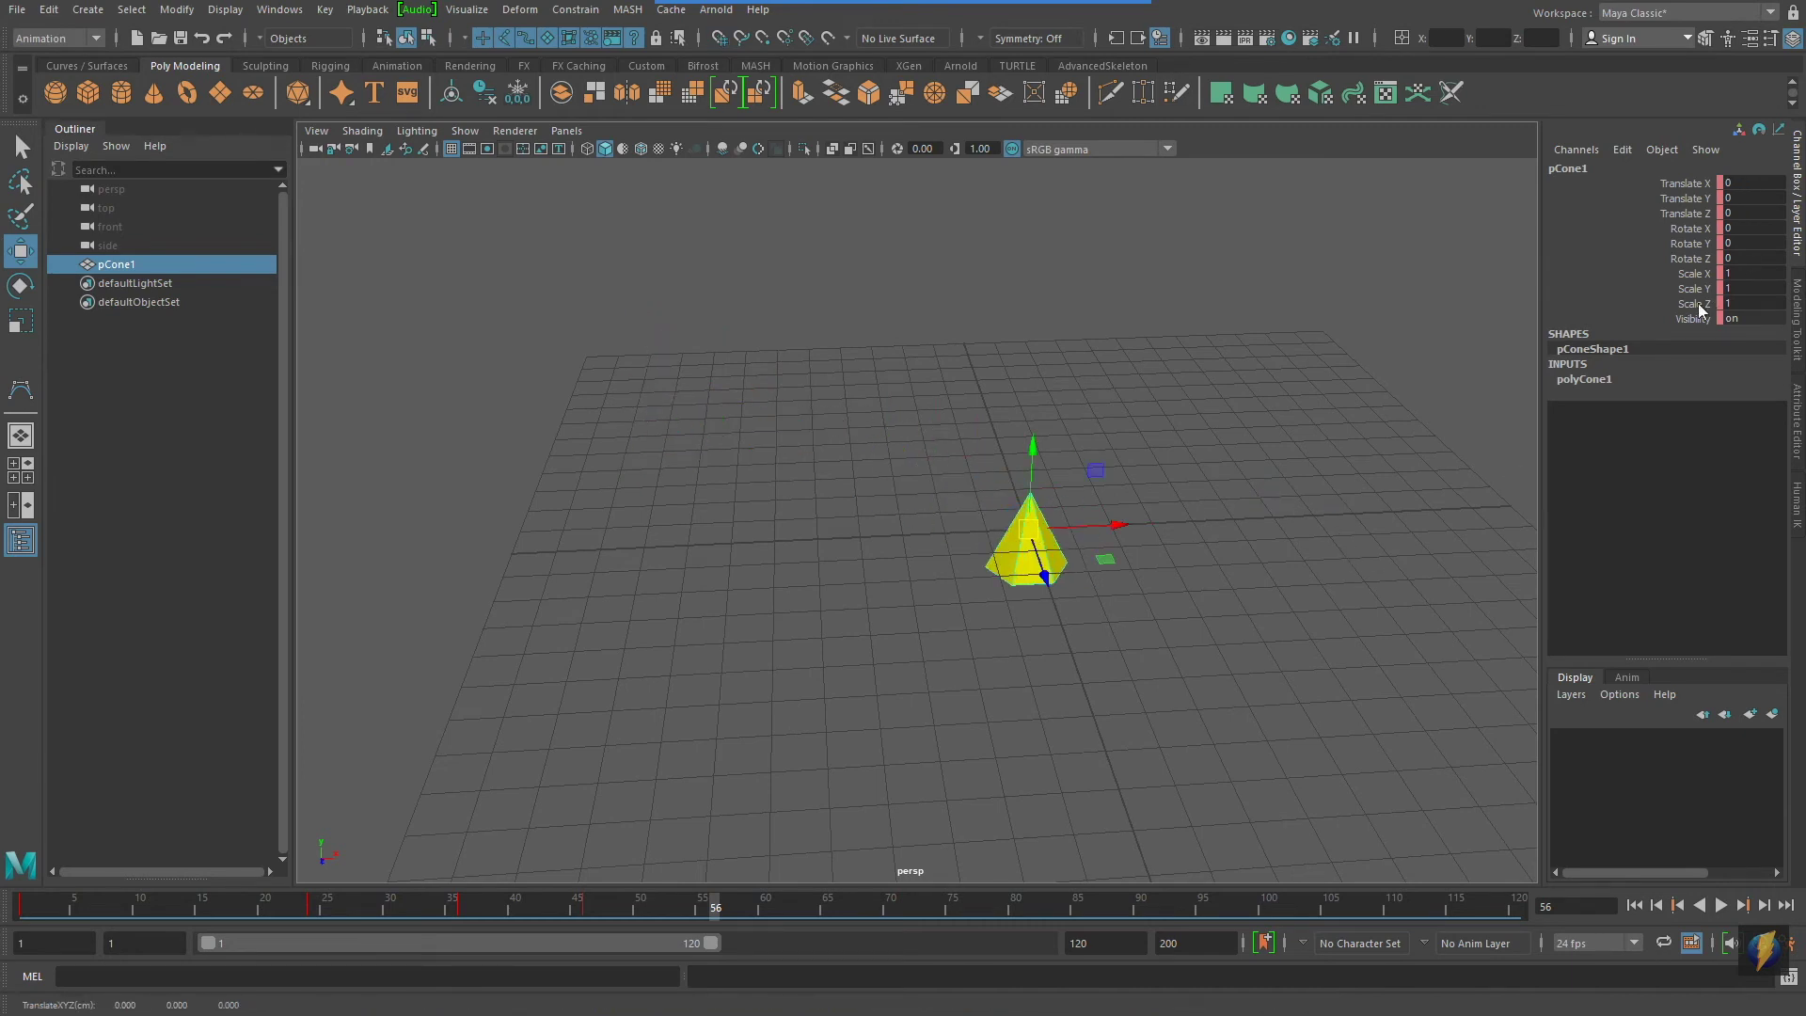
pyautogui.keyDown('alt'); pyautogui.moveTo(1399, 395); pyautogui.dragTo(1330, 396, button='middle'); pyautogui.keyUp('alt')
pyautogui.press('s')
# Scrub around frame 50 to preview the return, then zoom in on the cone.
pyautogui.moveTo(708, 905); pyautogui.dragTo(638, 937)
pyautogui.click(967, 32)
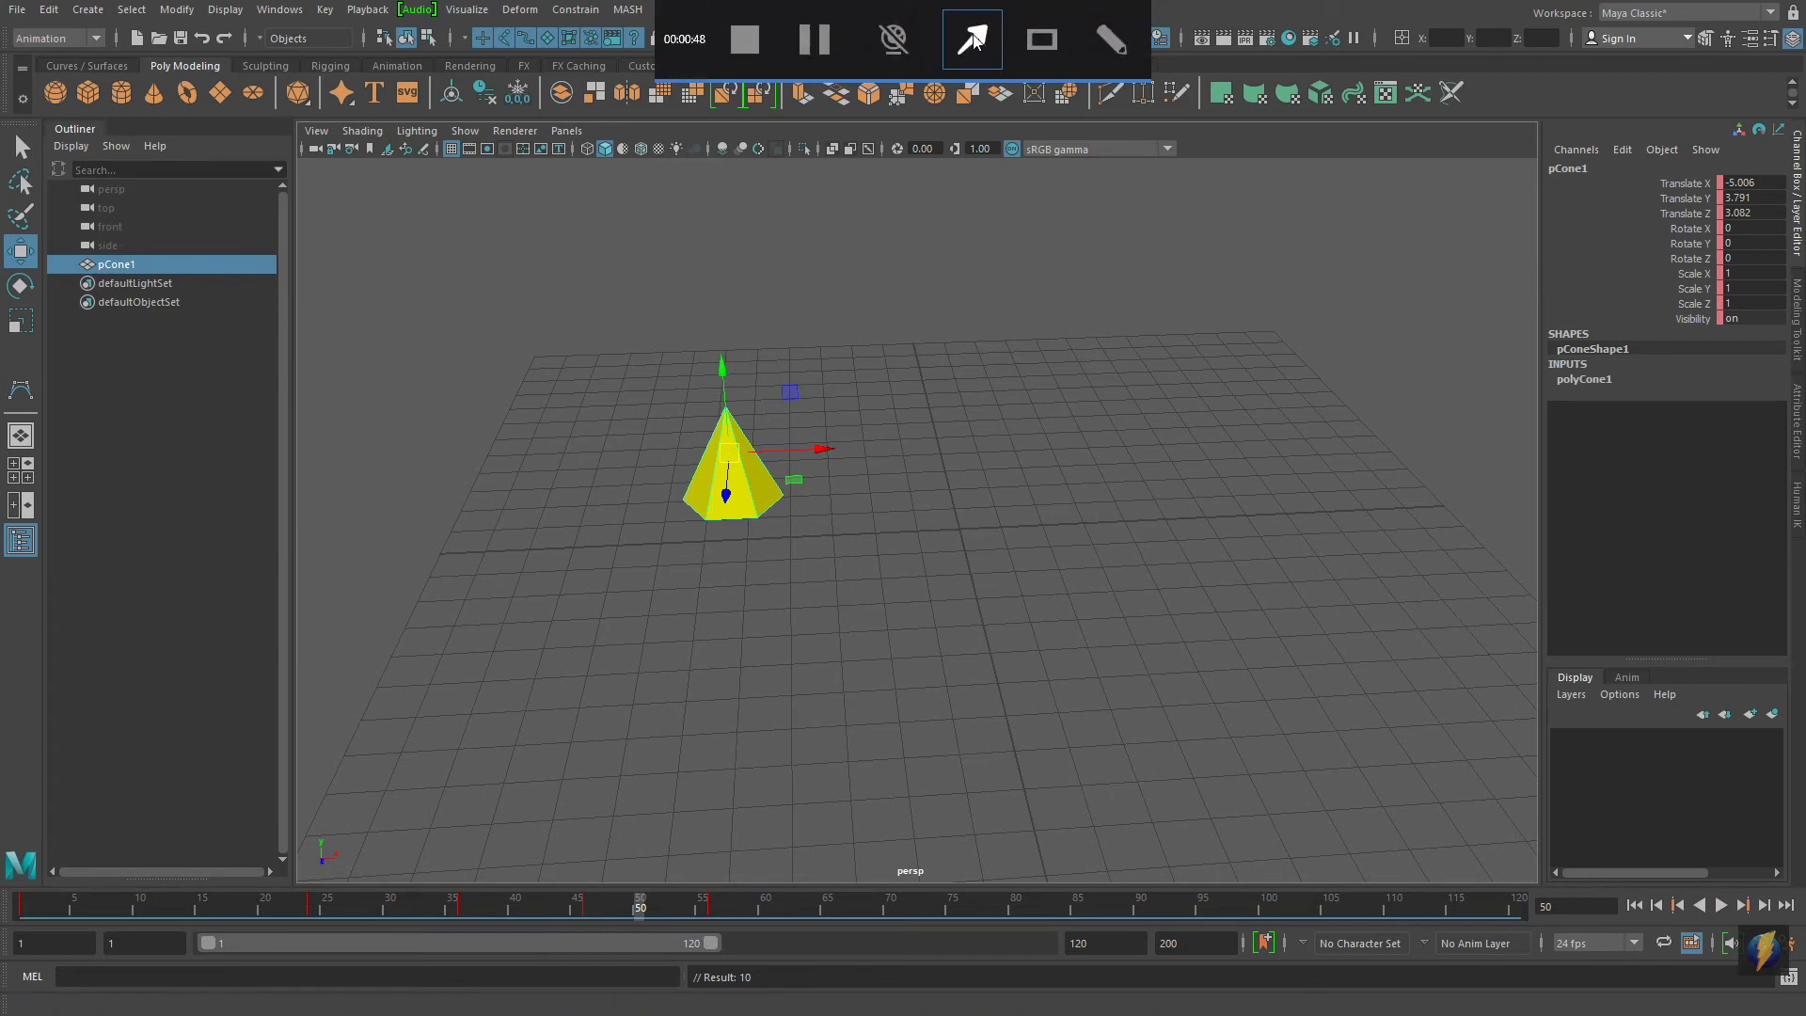
pyautogui.moveTo(1181, 345)
pyautogui.mouseDown()
pyautogui.moveTo(1633, 199)
pyautogui.moveTo(1660, 229)
pyautogui.moveTo(1653, 202)
pyautogui.mouseUp()
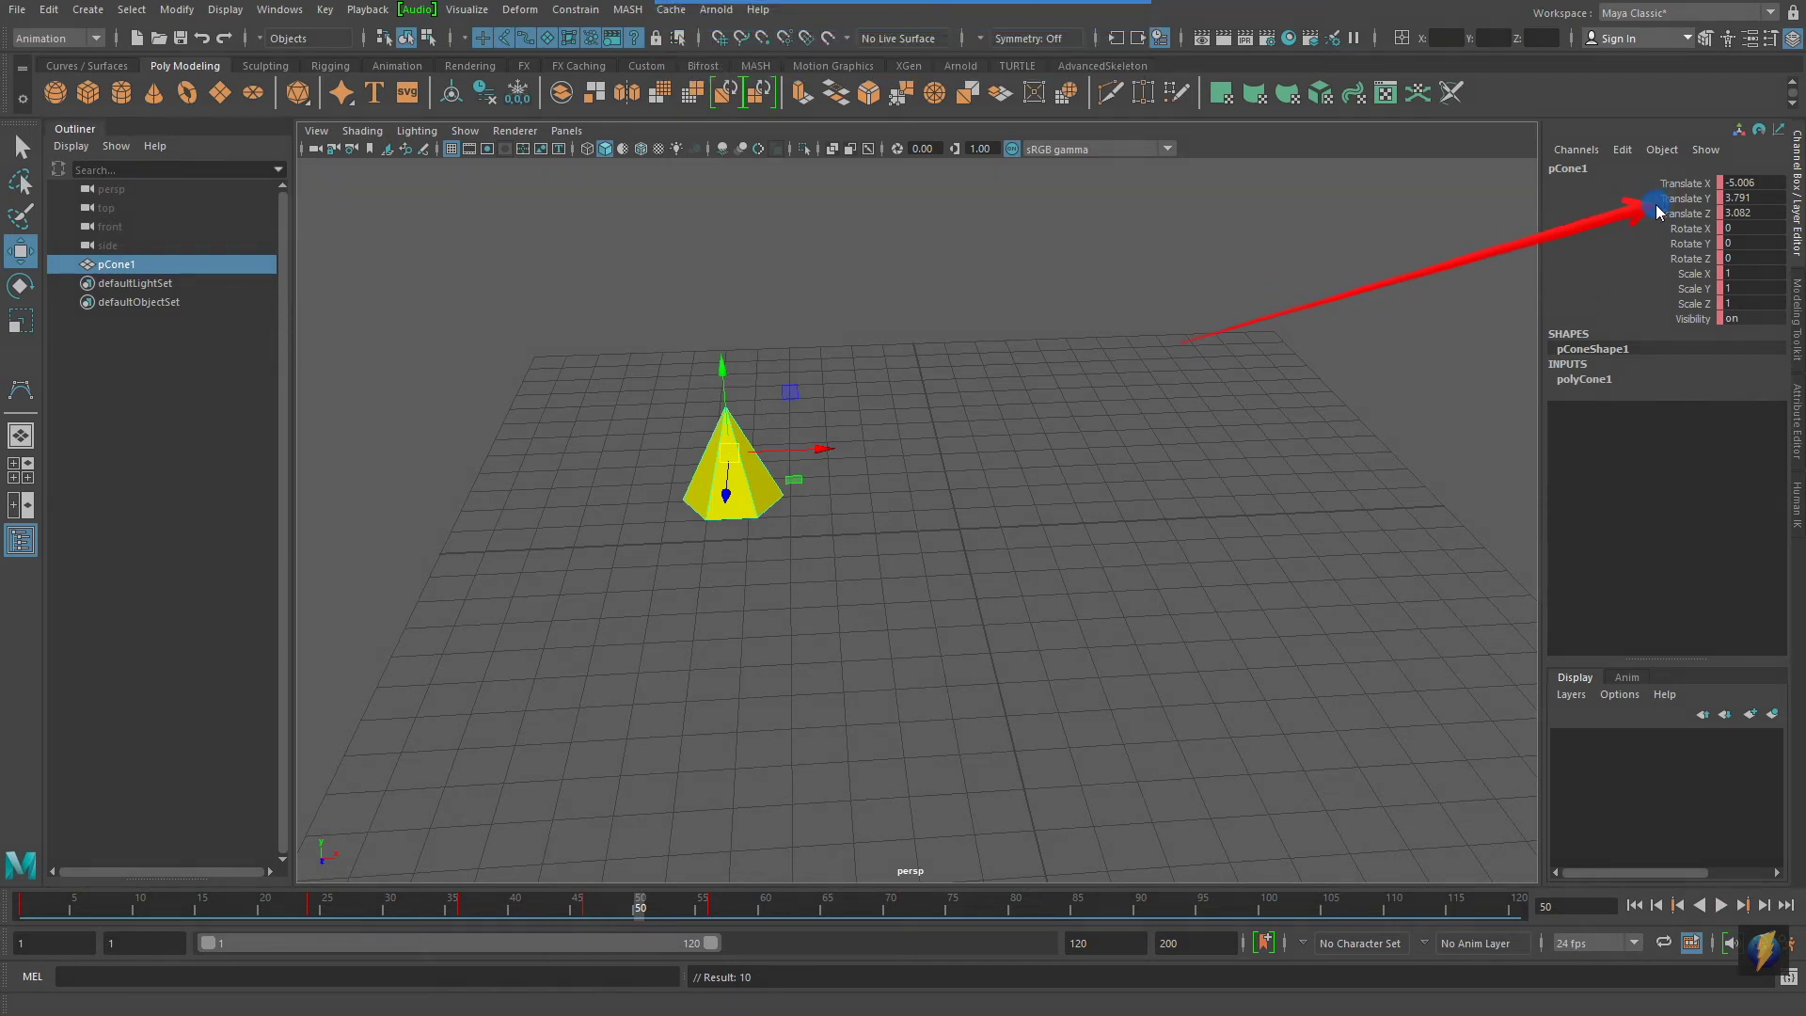
pyautogui.moveTo(632, 905); pyautogui.dragTo(707, 944)
pyautogui.keyDown('alt'); pyautogui.moveTo(724, 576); pyautogui.dragTo(875, 583, button='right'); pyautogui.keyUp('alt')
pyautogui.keyDown('alt'); pyautogui.moveTo(1025, 544); pyautogui.dragTo(927, 473, button='middle'); pyautogui.keyUp('alt')
pyautogui.keyDown('alt'); pyautogui.moveTo(927, 478); pyautogui.dragTo(974, 555, button='right'); pyautogui.keyUp('alt')
# Move past frame 56 and test trial rotations on the cone, undoing them.
pyautogui.moveTo(712, 907); pyautogui.dragTo(834, 922)
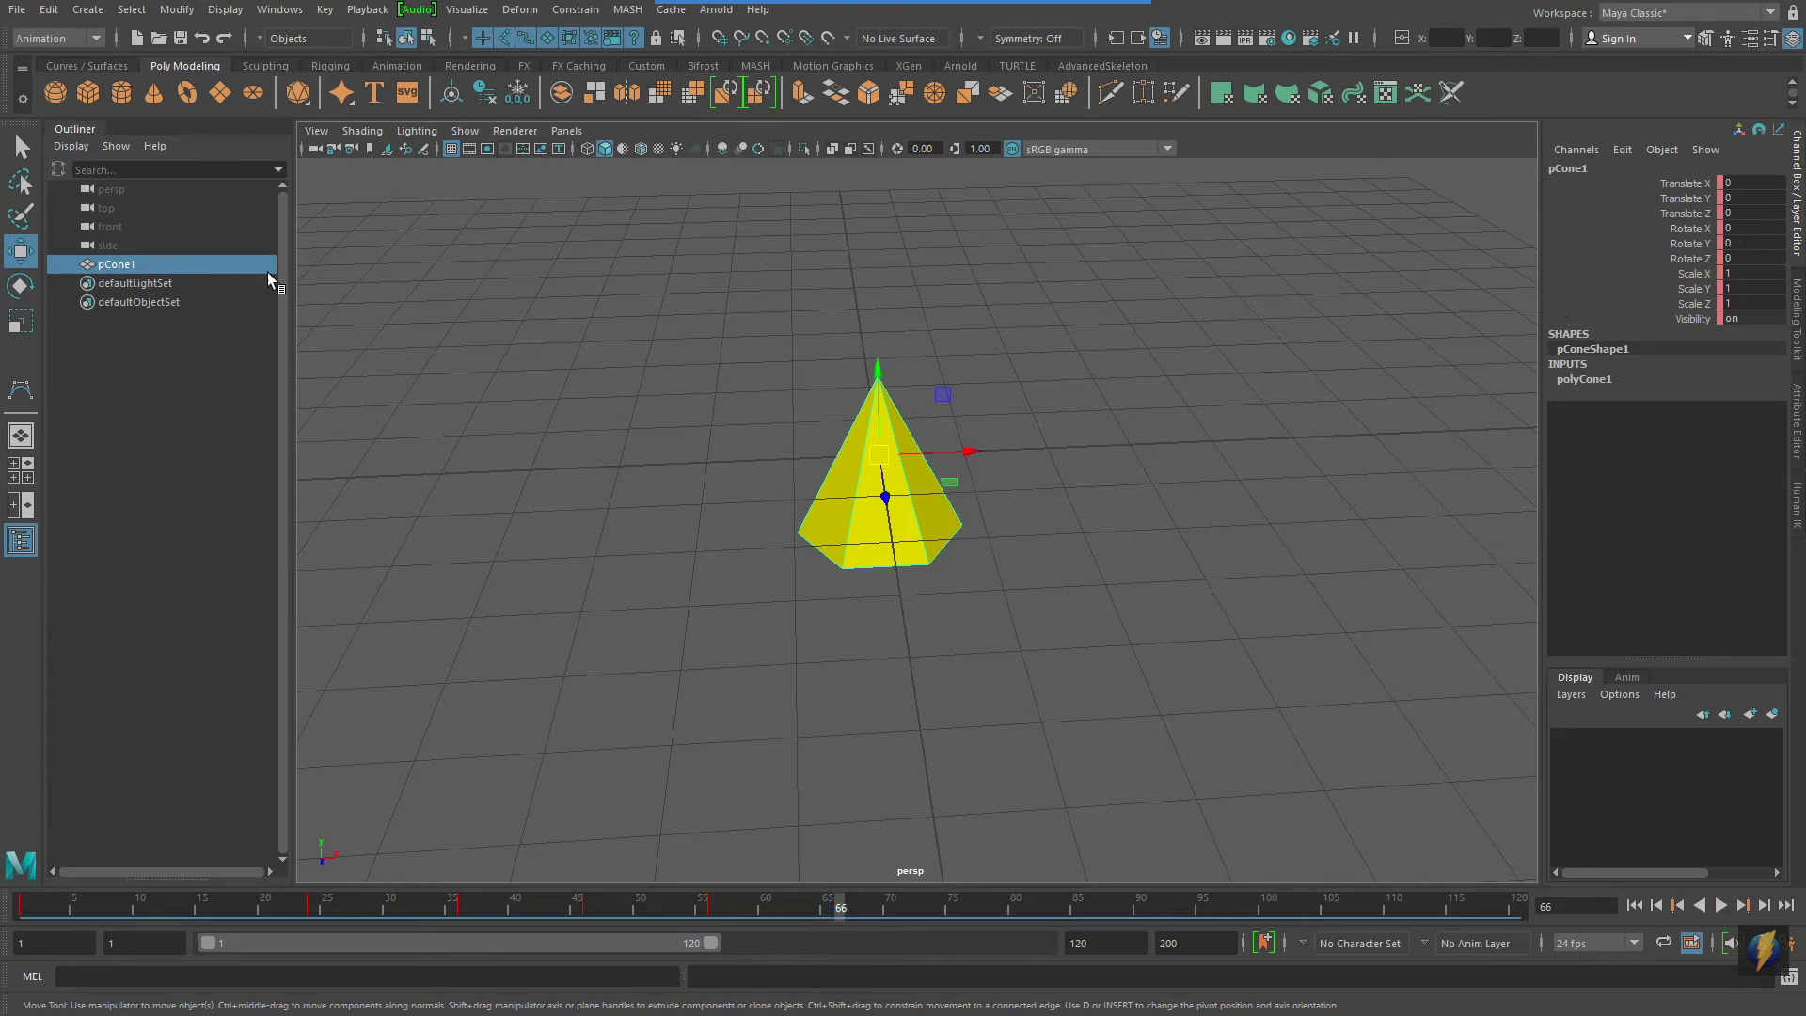
pyautogui.click(21, 285)
pyautogui.keyDown('alt'); pyautogui.moveTo(1014, 384); pyautogui.dragTo(855, 468); pyautogui.keyUp('alt')
pyautogui.hotkey('ctrl', 'z')
pyautogui.hotkey('ctrl', 'z')
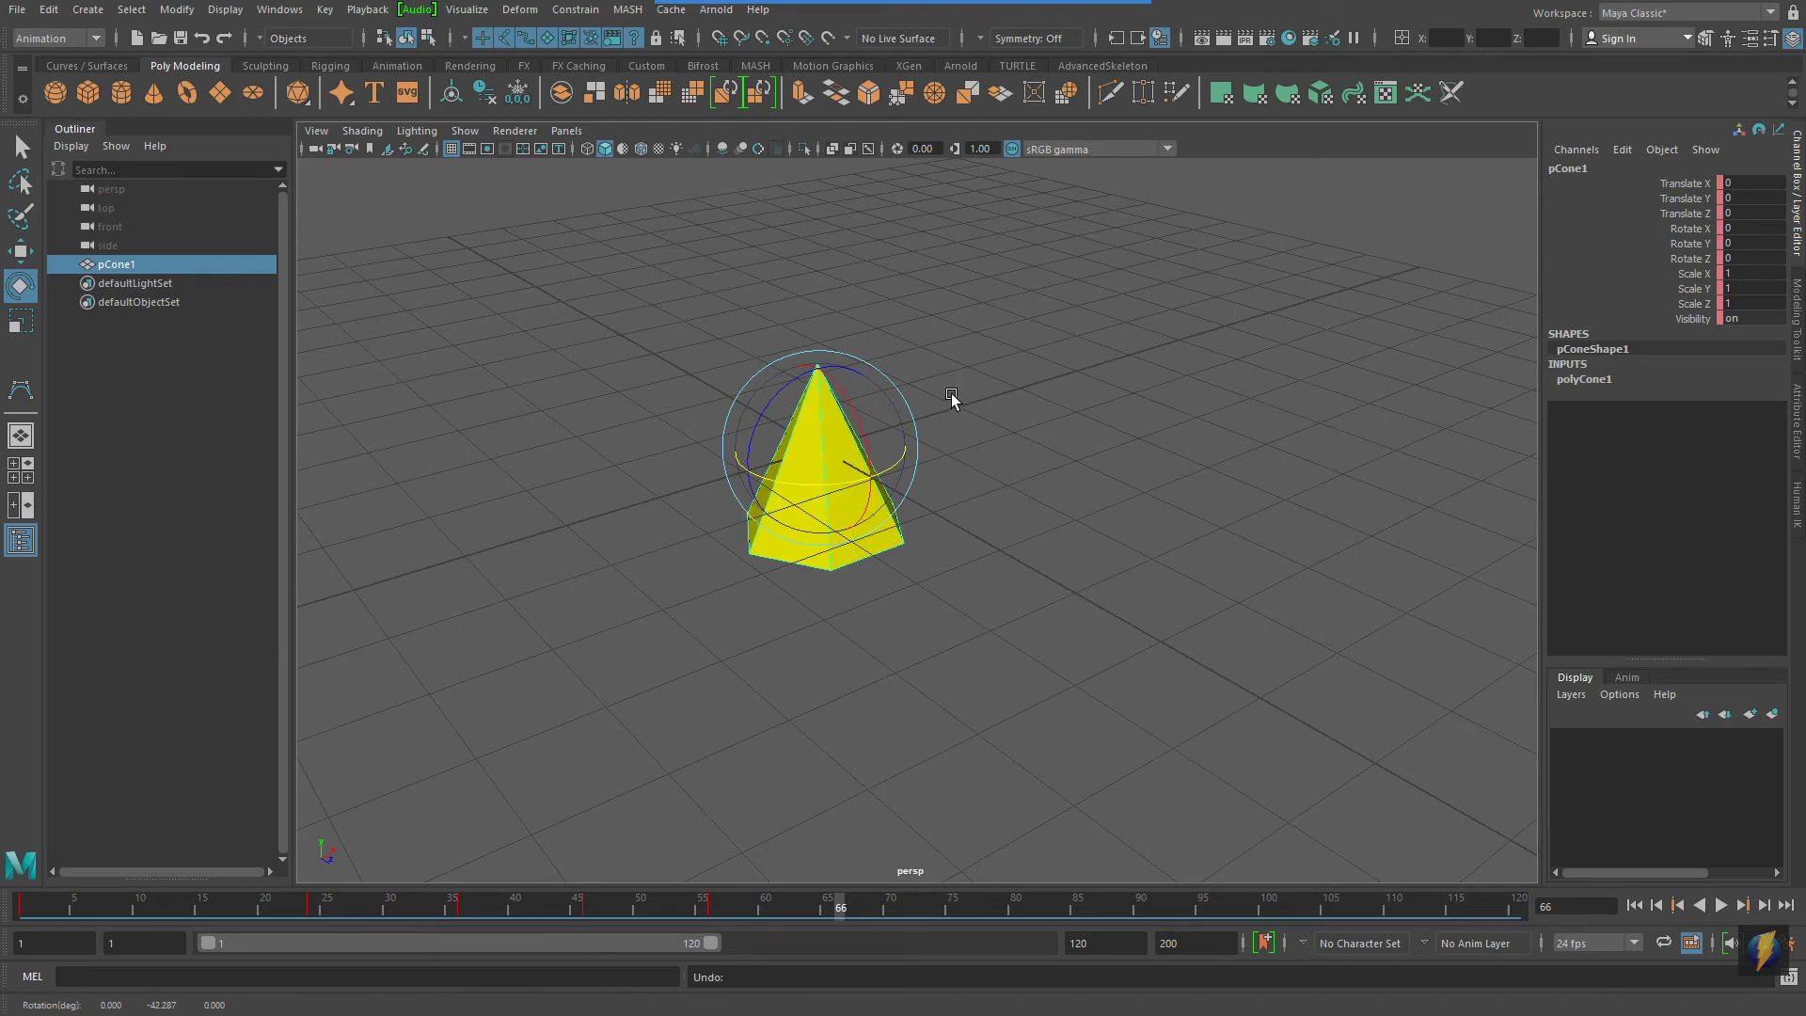
pyautogui.moveTo(743, 419)
pyautogui.mouseDown()
pyautogui.moveTo(726, 404)
pyautogui.moveTo(743, 403)
pyautogui.mouseUp()
pyautogui.hotkey('ctrl', 'z')
pyautogui.keyDown('alt'); pyautogui.moveTo(1067, 443); pyautogui.dragTo(1447, 306); pyautogui.keyUp('alt')
pyautogui.keyDown('alt'); pyautogui.moveTo(1446, 305); pyautogui.dragTo(1398, 353, button='middle'); pyautogui.keyUp('alt')
pyautogui.keyDown('alt'); pyautogui.moveTo(889, 478); pyautogui.dragTo(1035, 440, button='right'); pyautogui.keyUp('alt')
pyautogui.keyDown('alt'); pyautogui.moveTo(1026, 408); pyautogui.dragTo(1022, 409, button='middle'); pyautogui.keyUp('alt')
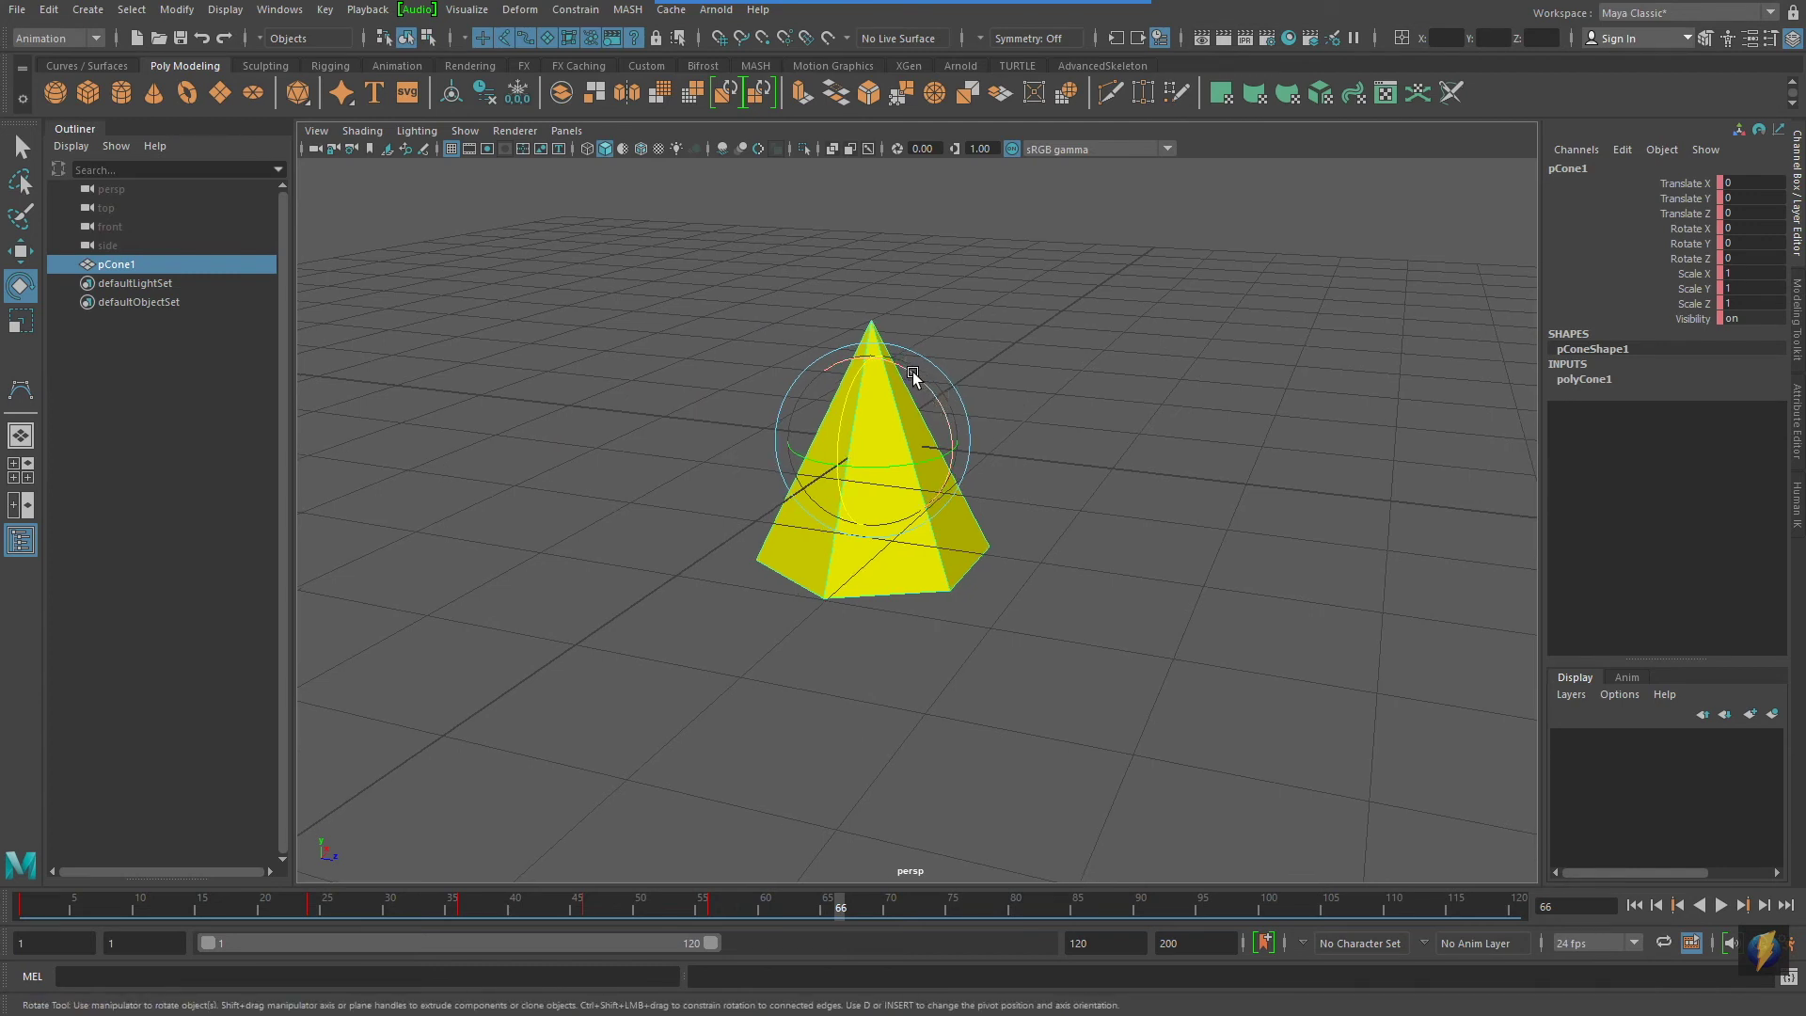
pyautogui.moveTo(928, 385); pyautogui.dragTo(924, 555)
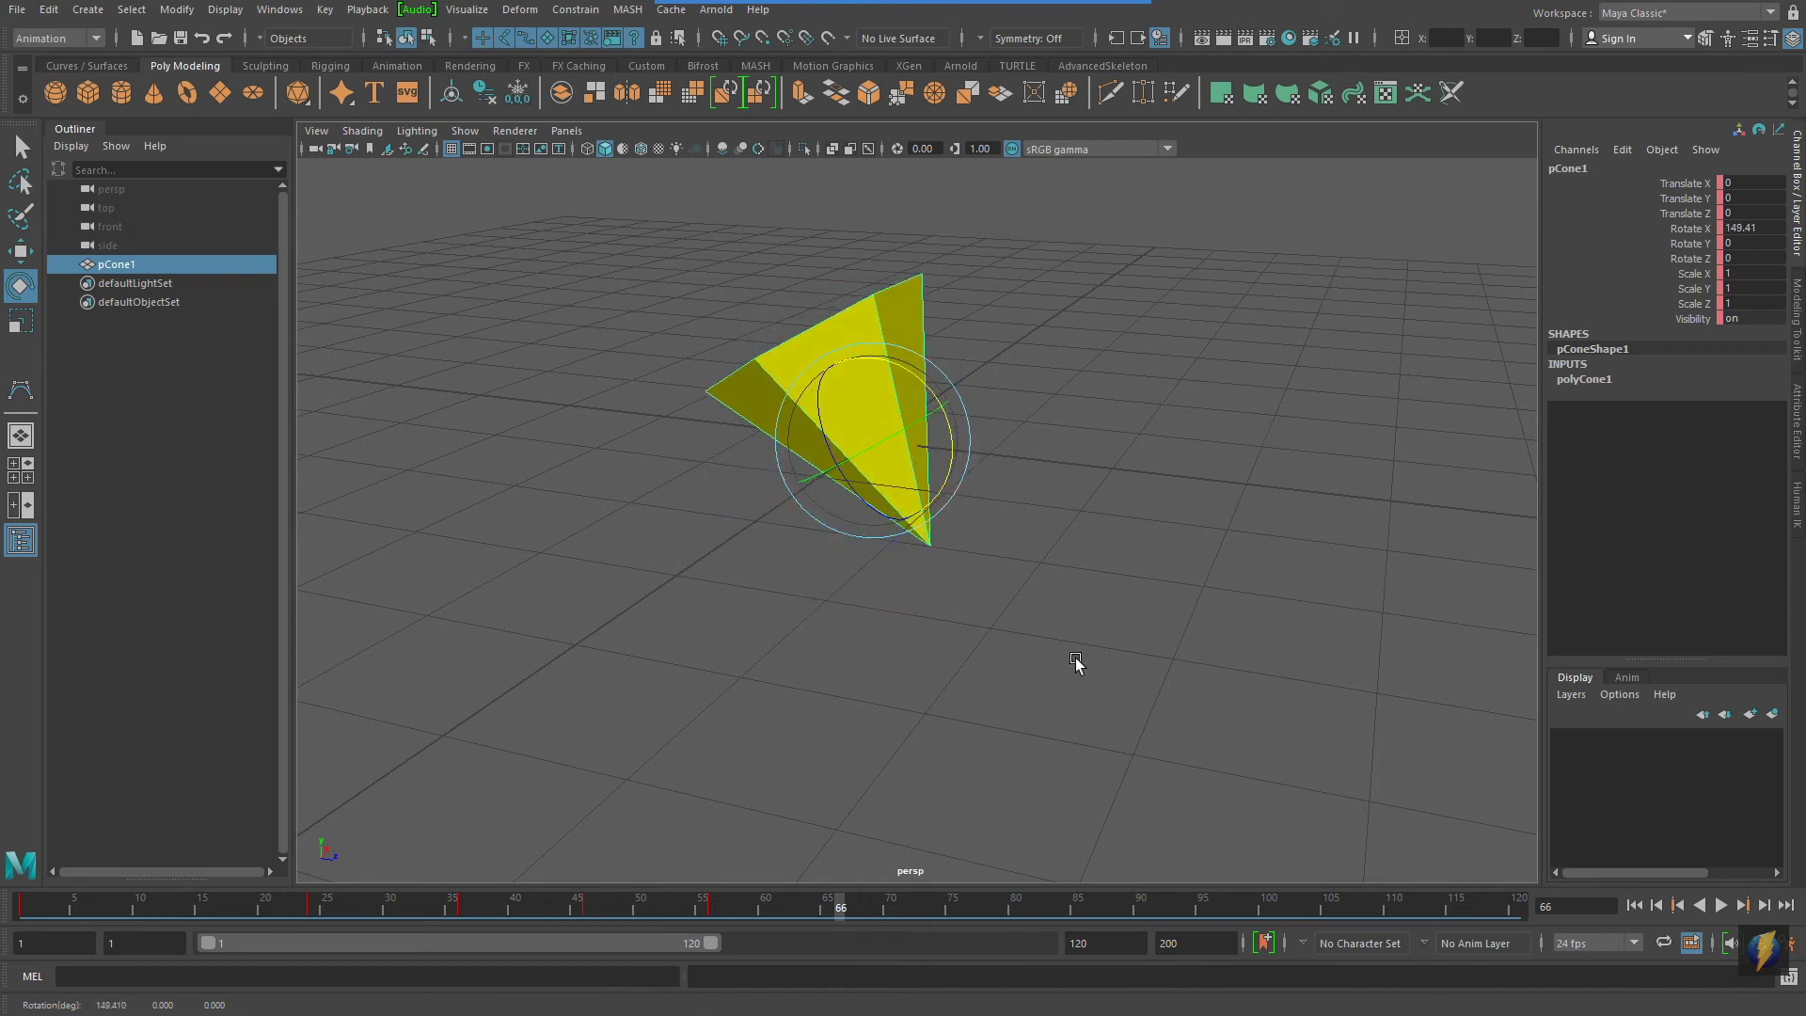
# Set Rotate X to 180 to flip the cone and key it at frame 66.
pyautogui.doubleClick(1755, 228)
pyautogui.write('1')
pyautogui.press('Tab')
pyautogui.press('Tab')
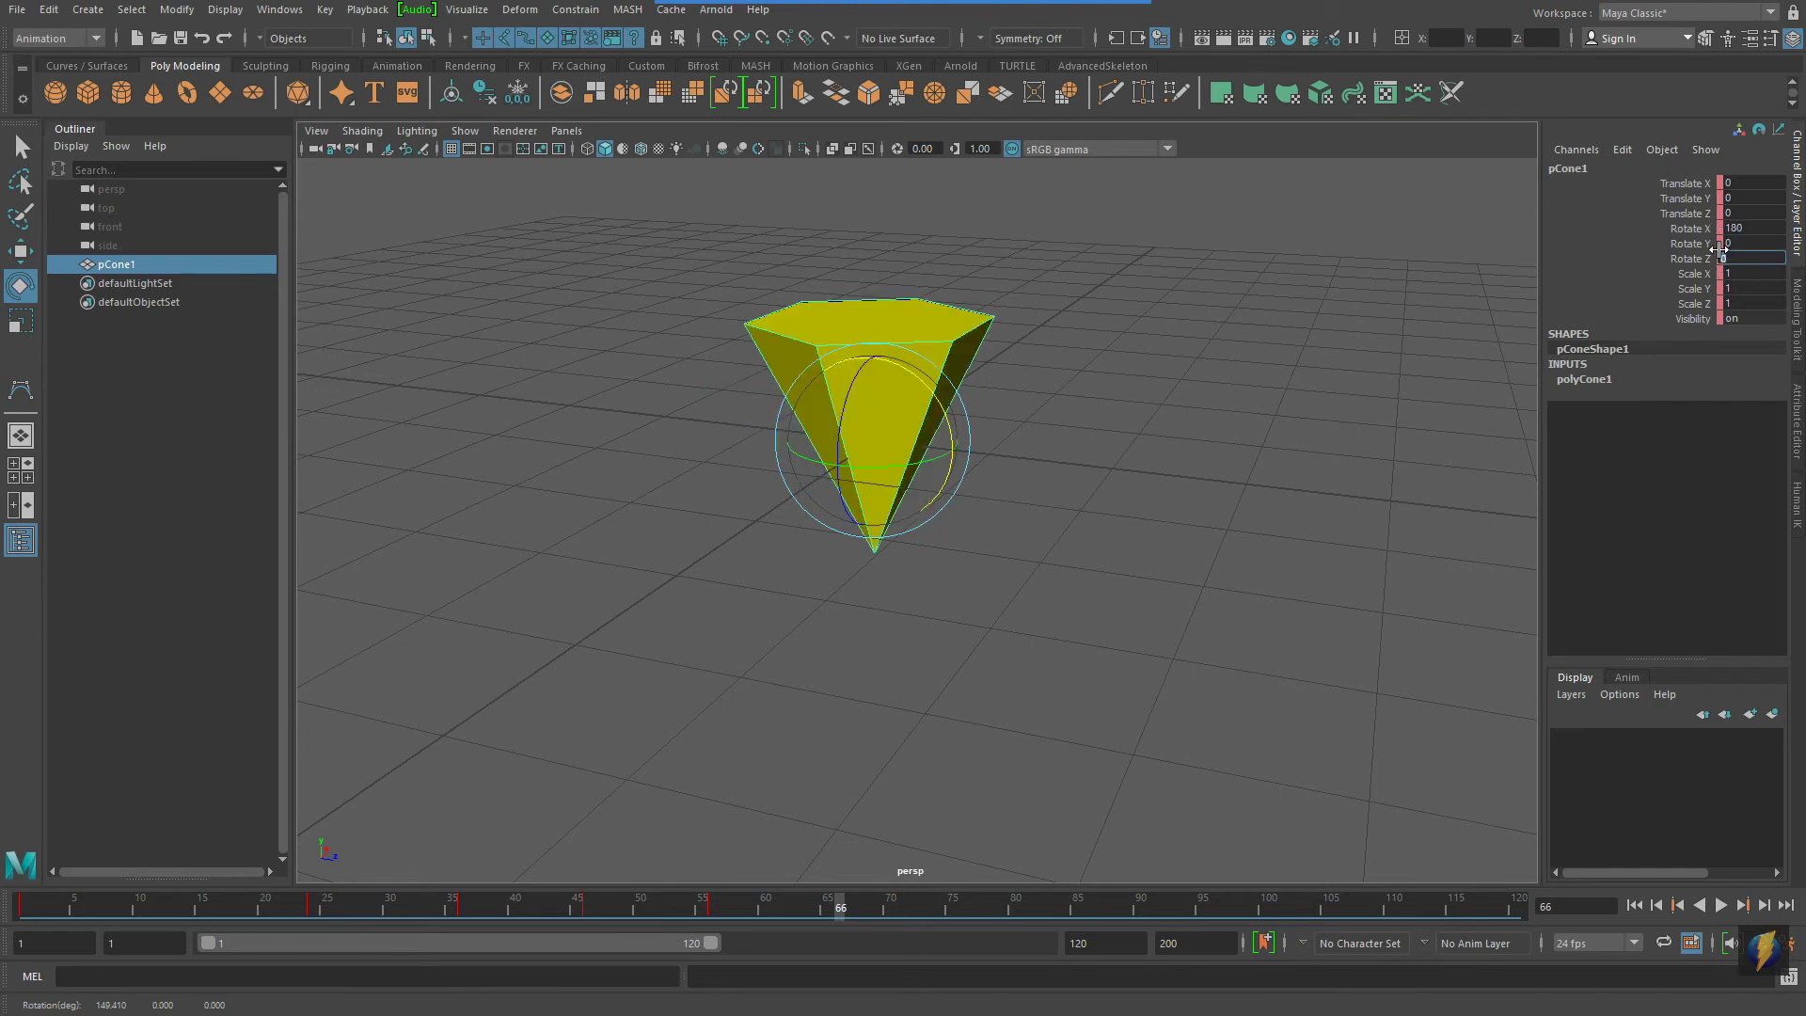
pyautogui.press('Return')
pyautogui.press('s')
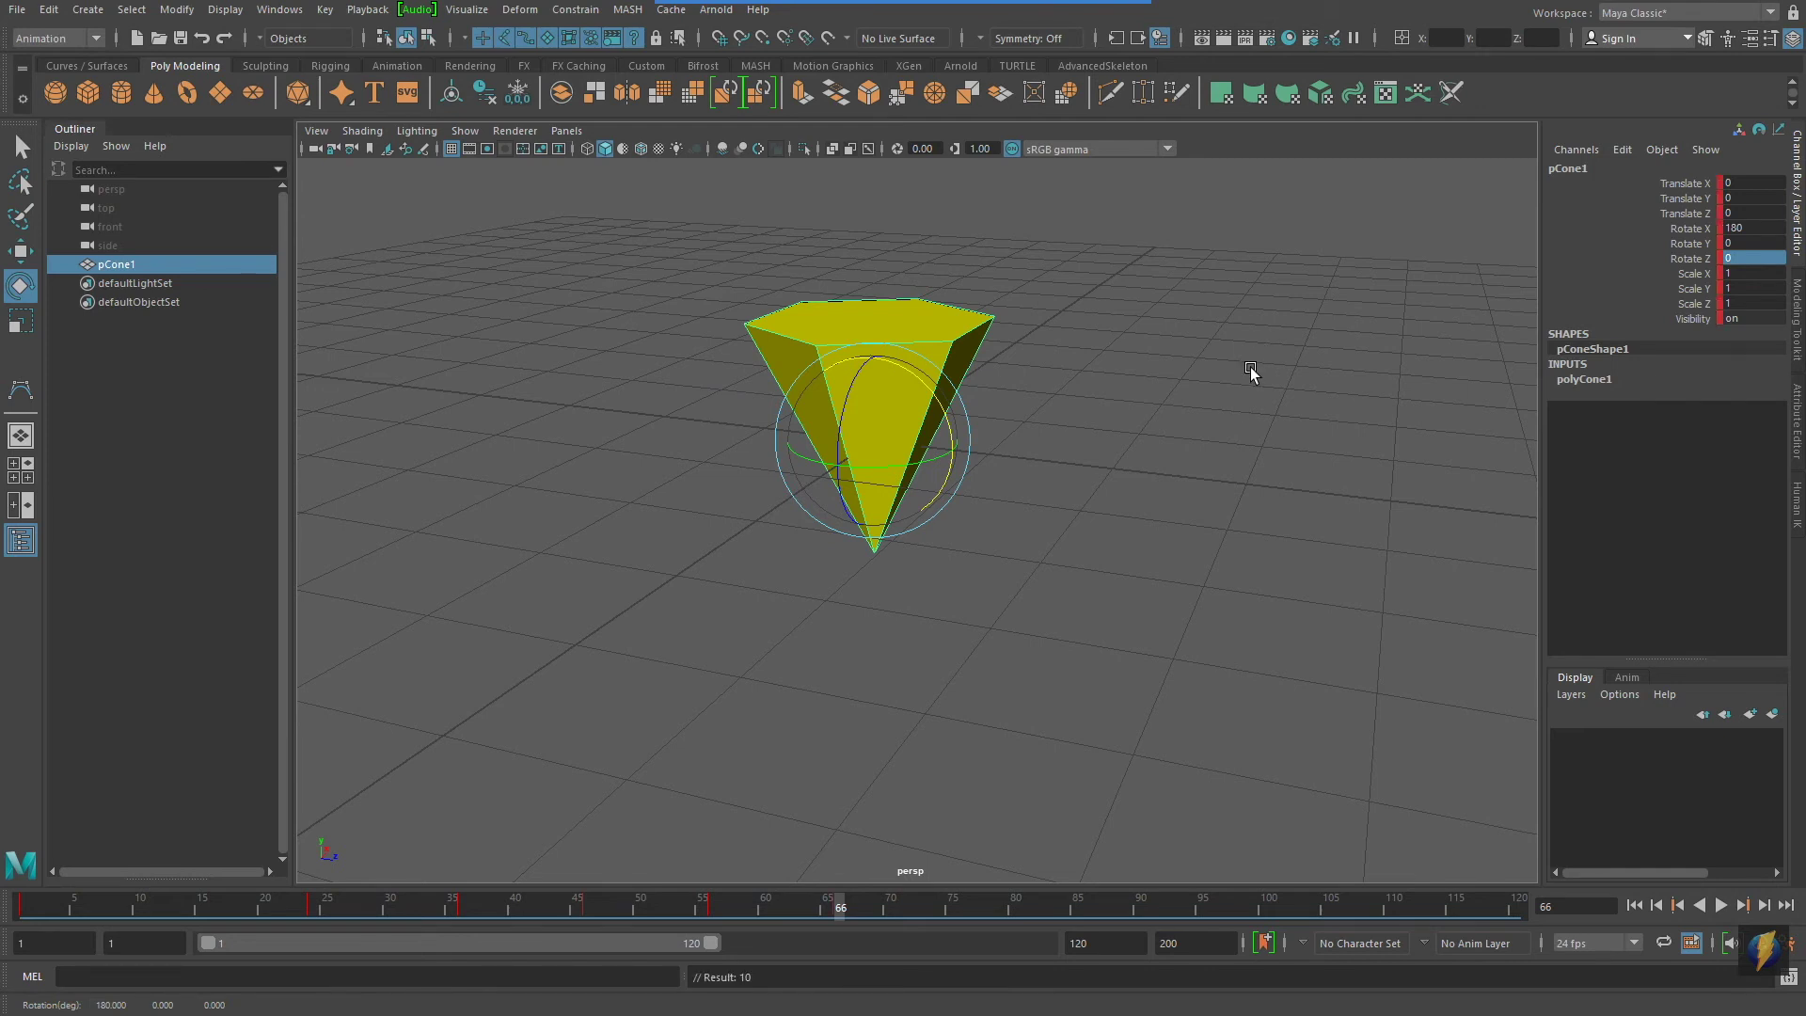
pyautogui.moveTo(835, 899)
pyautogui.mouseDown()
pyautogui.moveTo(691, 911)
pyautogui.moveTo(793, 917)
pyautogui.moveTo(713, 930)
pyautogui.moveTo(839, 929)
pyautogui.mouseUp()
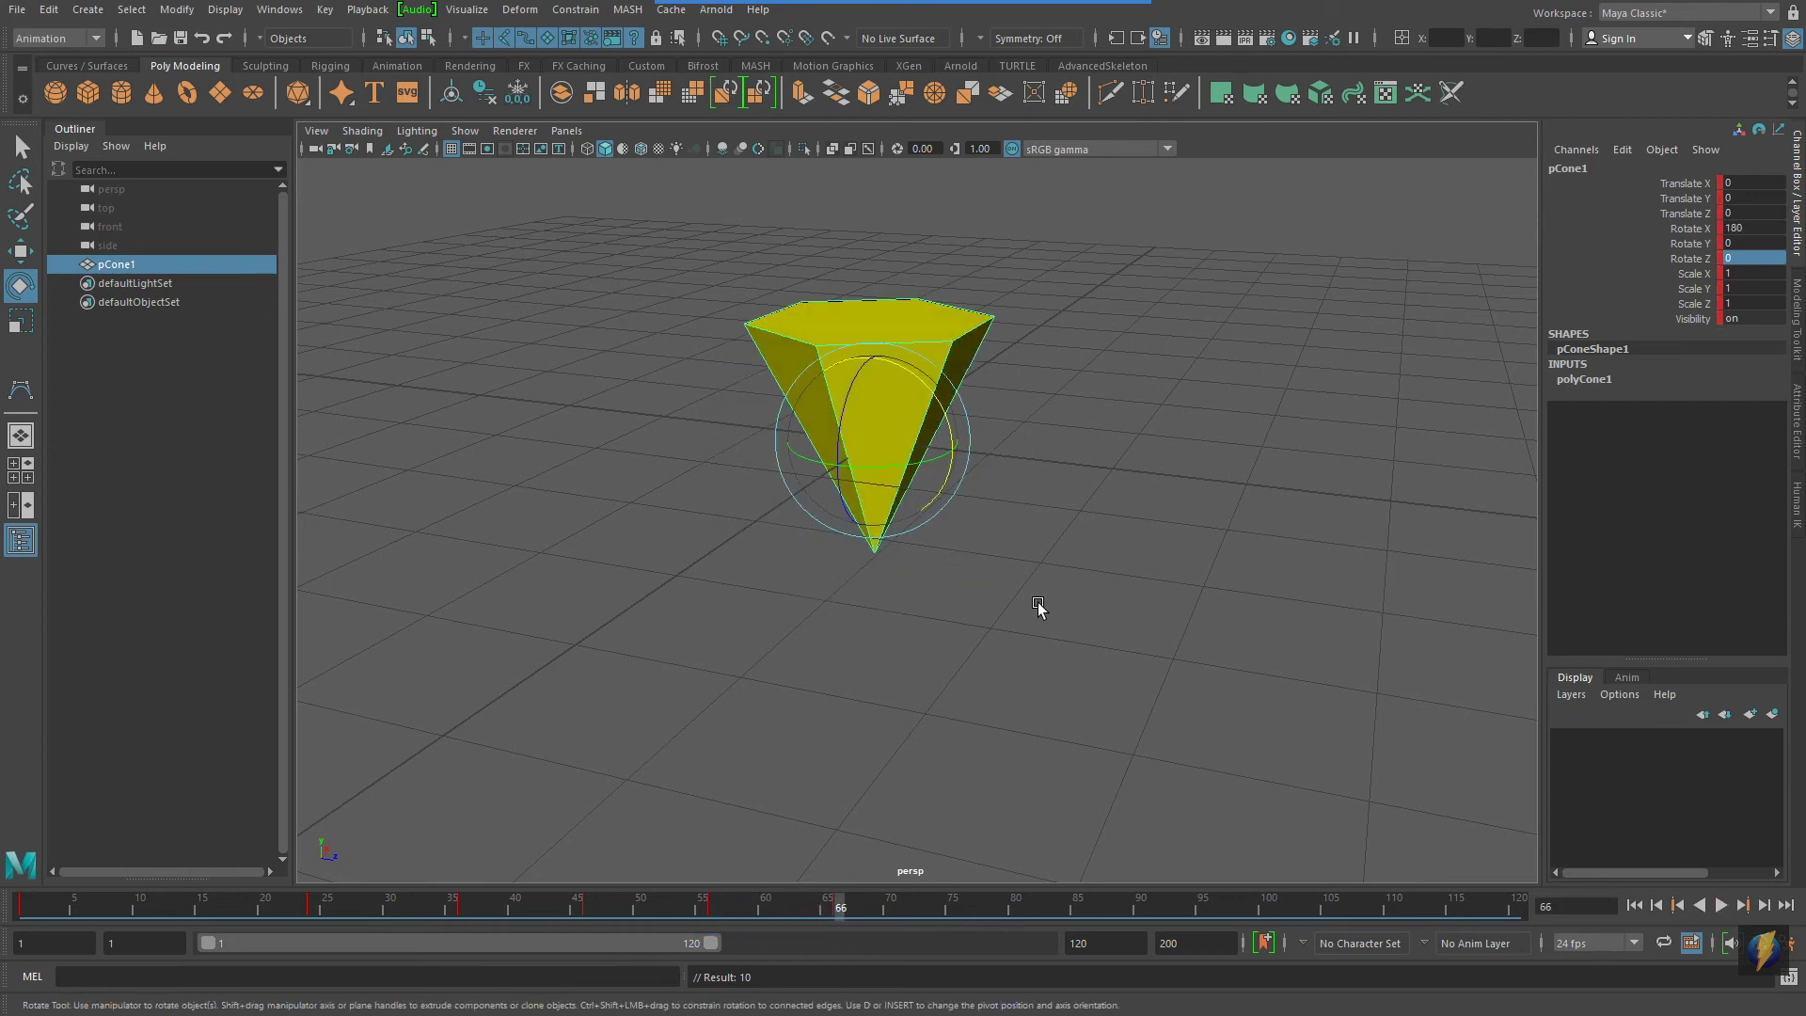
pyautogui.keyDown('alt'); pyautogui.moveTo(1040, 602); pyautogui.dragTo(1024, 603, button='middle'); pyautogui.keyUp('alt')
# At frame 76, set Rotate Y to 180 and key it.
pyautogui.moveTo(845, 905); pyautogui.dragTo(933, 924)
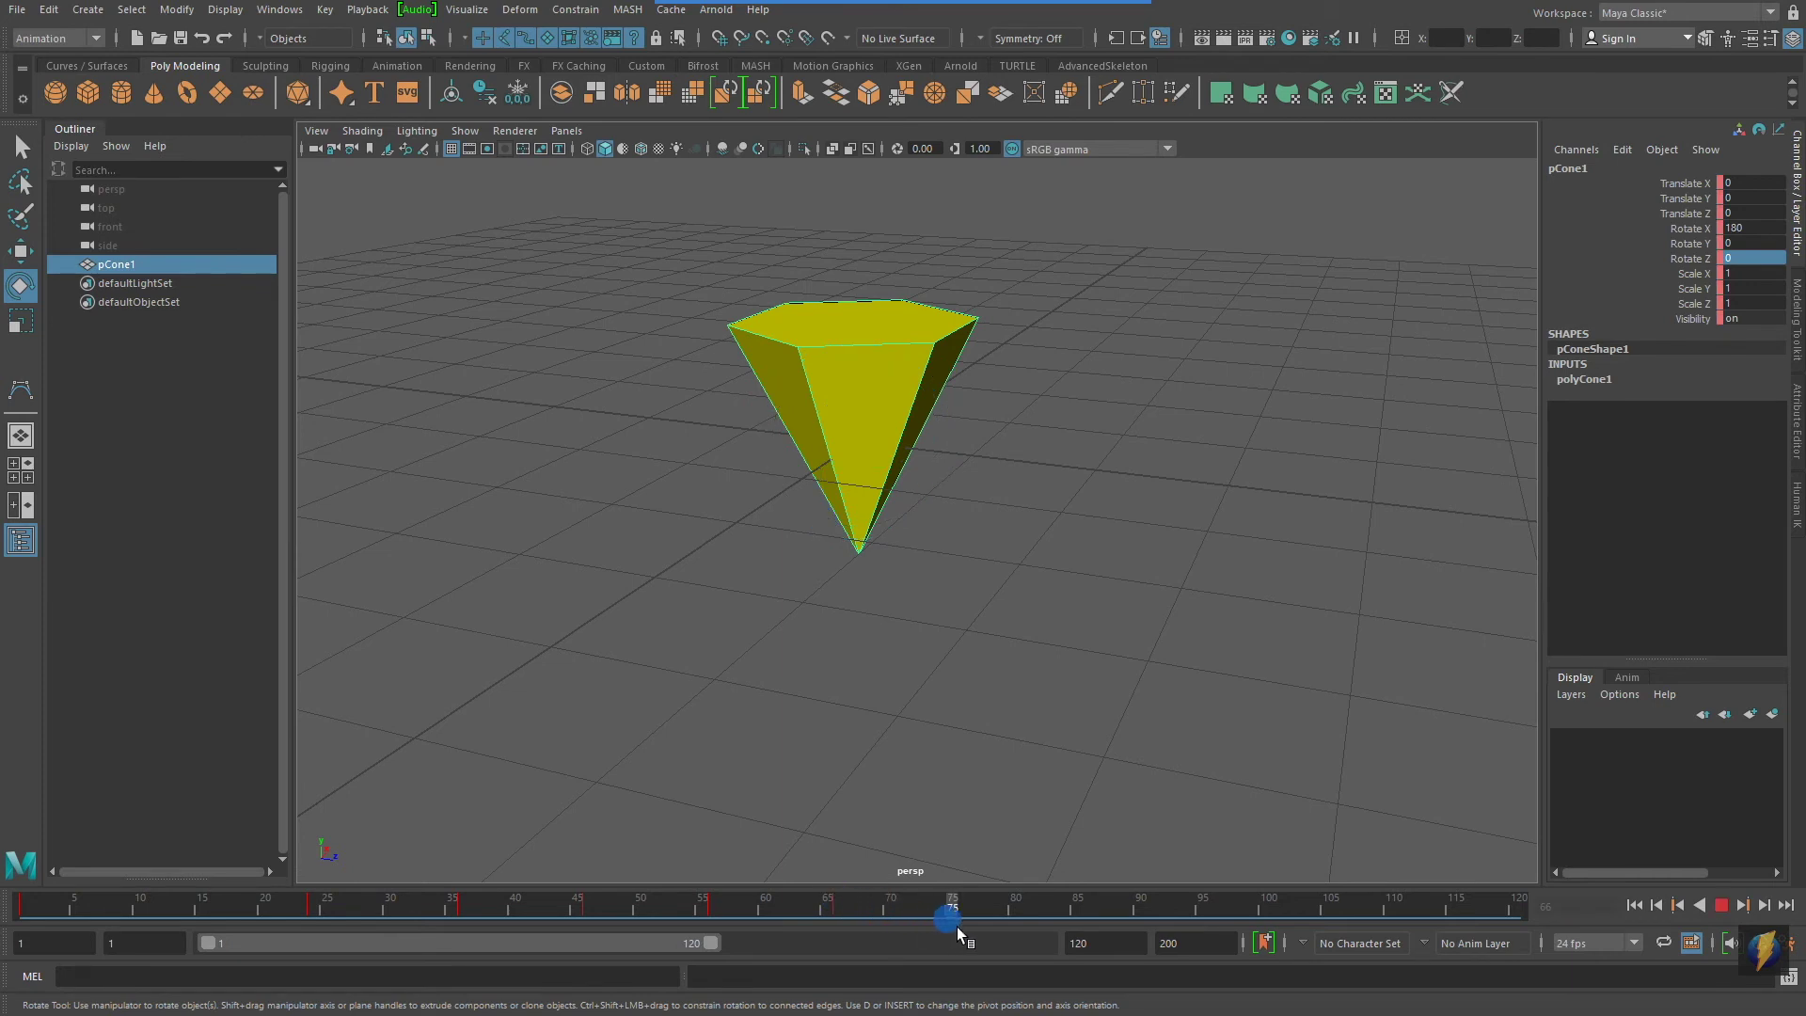
pyautogui.moveTo(951, 929); pyautogui.dragTo(965, 906)
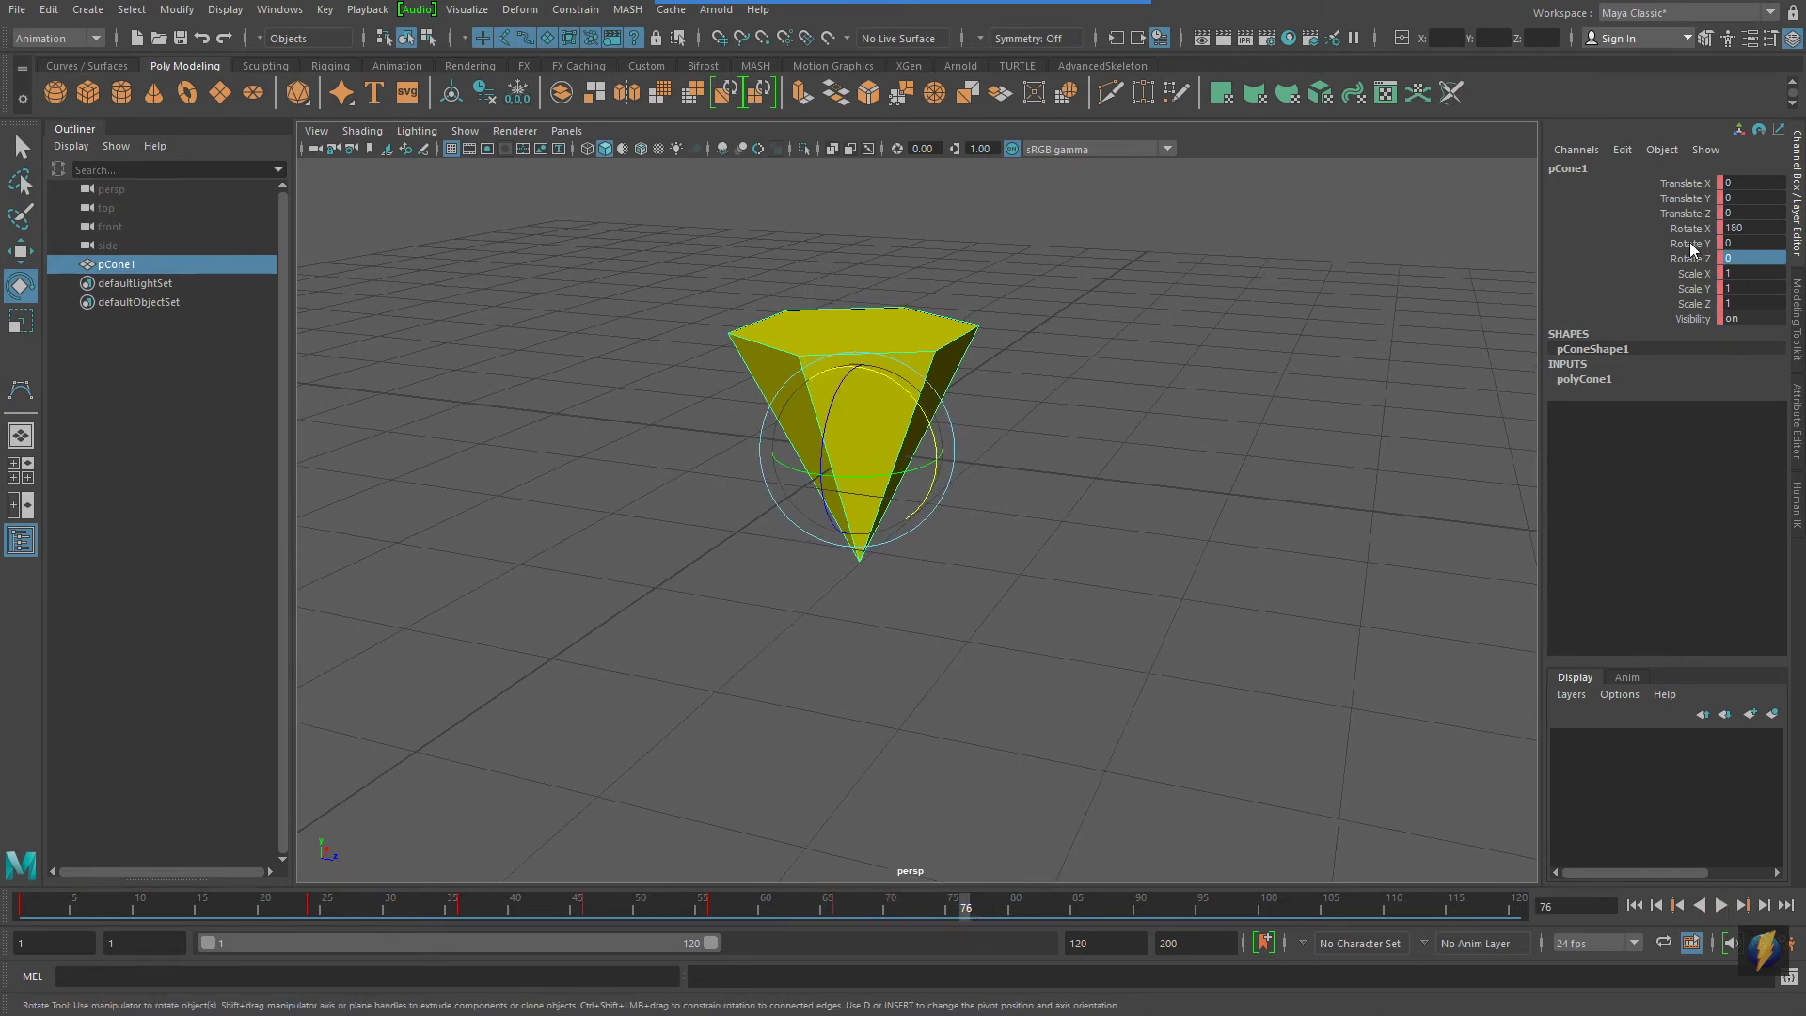
pyautogui.moveTo(918, 465); pyautogui.dragTo(814, 483)
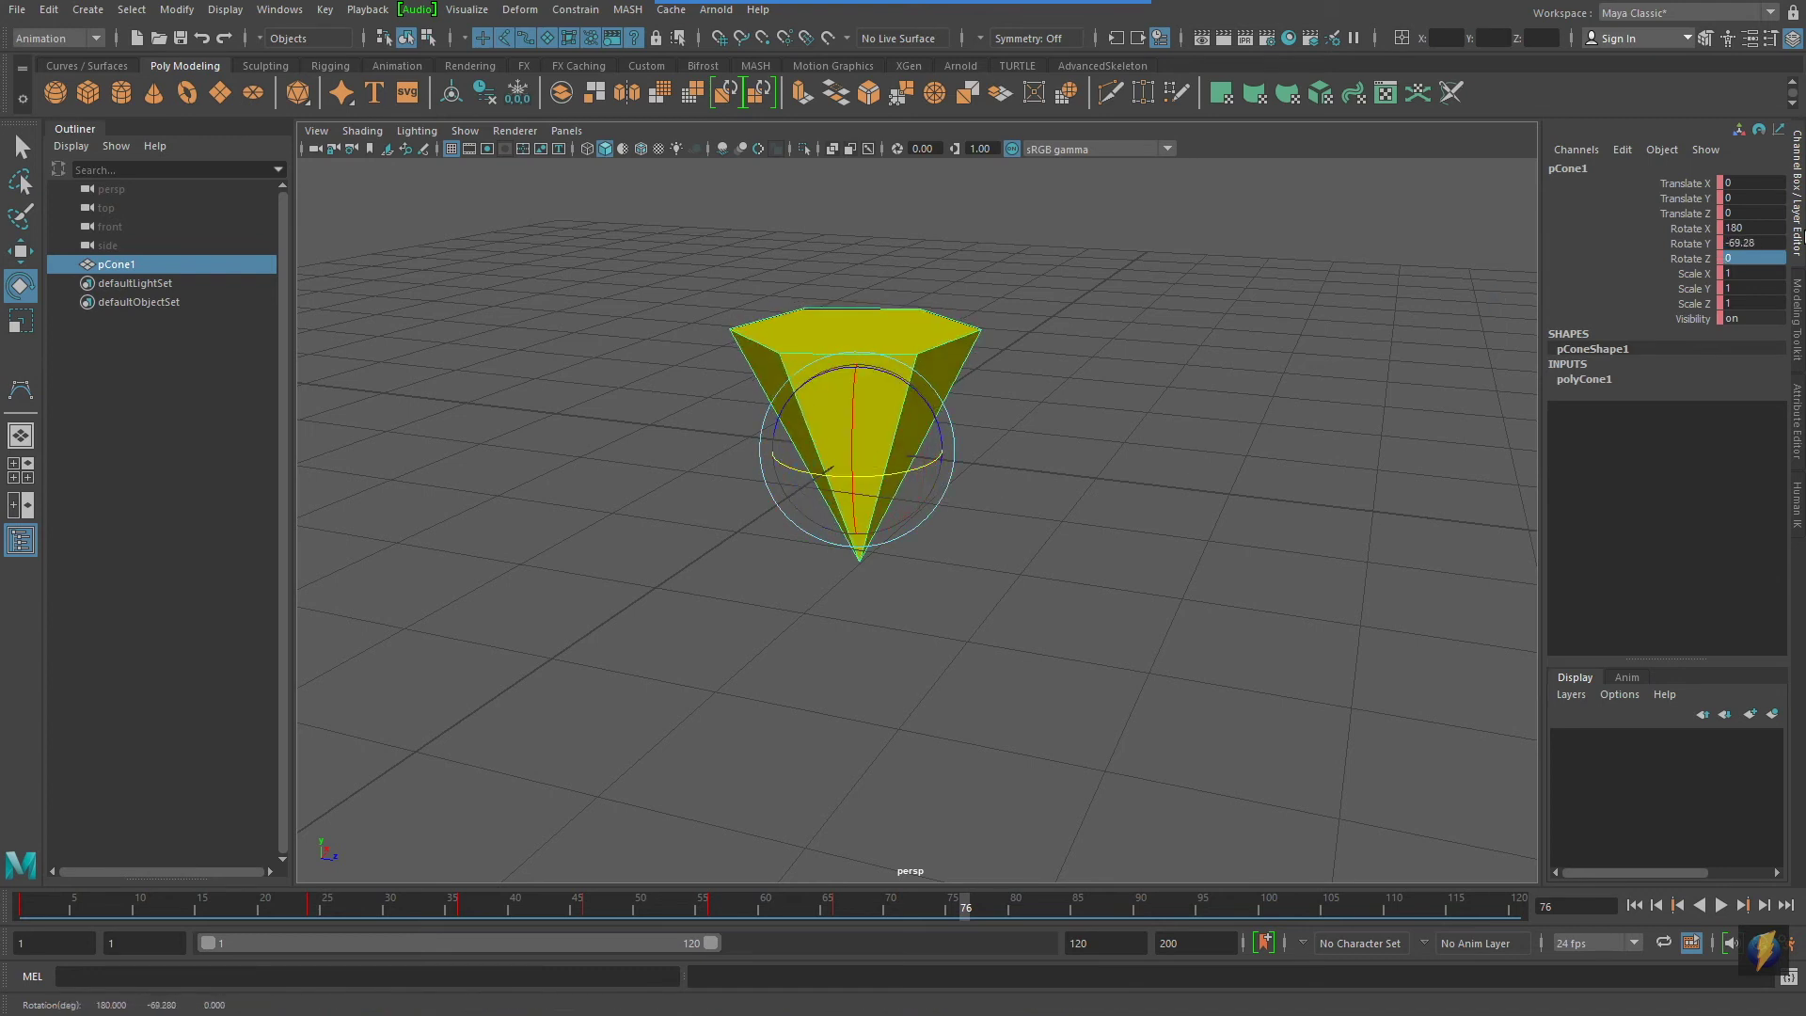
pyautogui.doubleClick(1762, 244)
pyautogui.write('180')
pyautogui.press('Return')
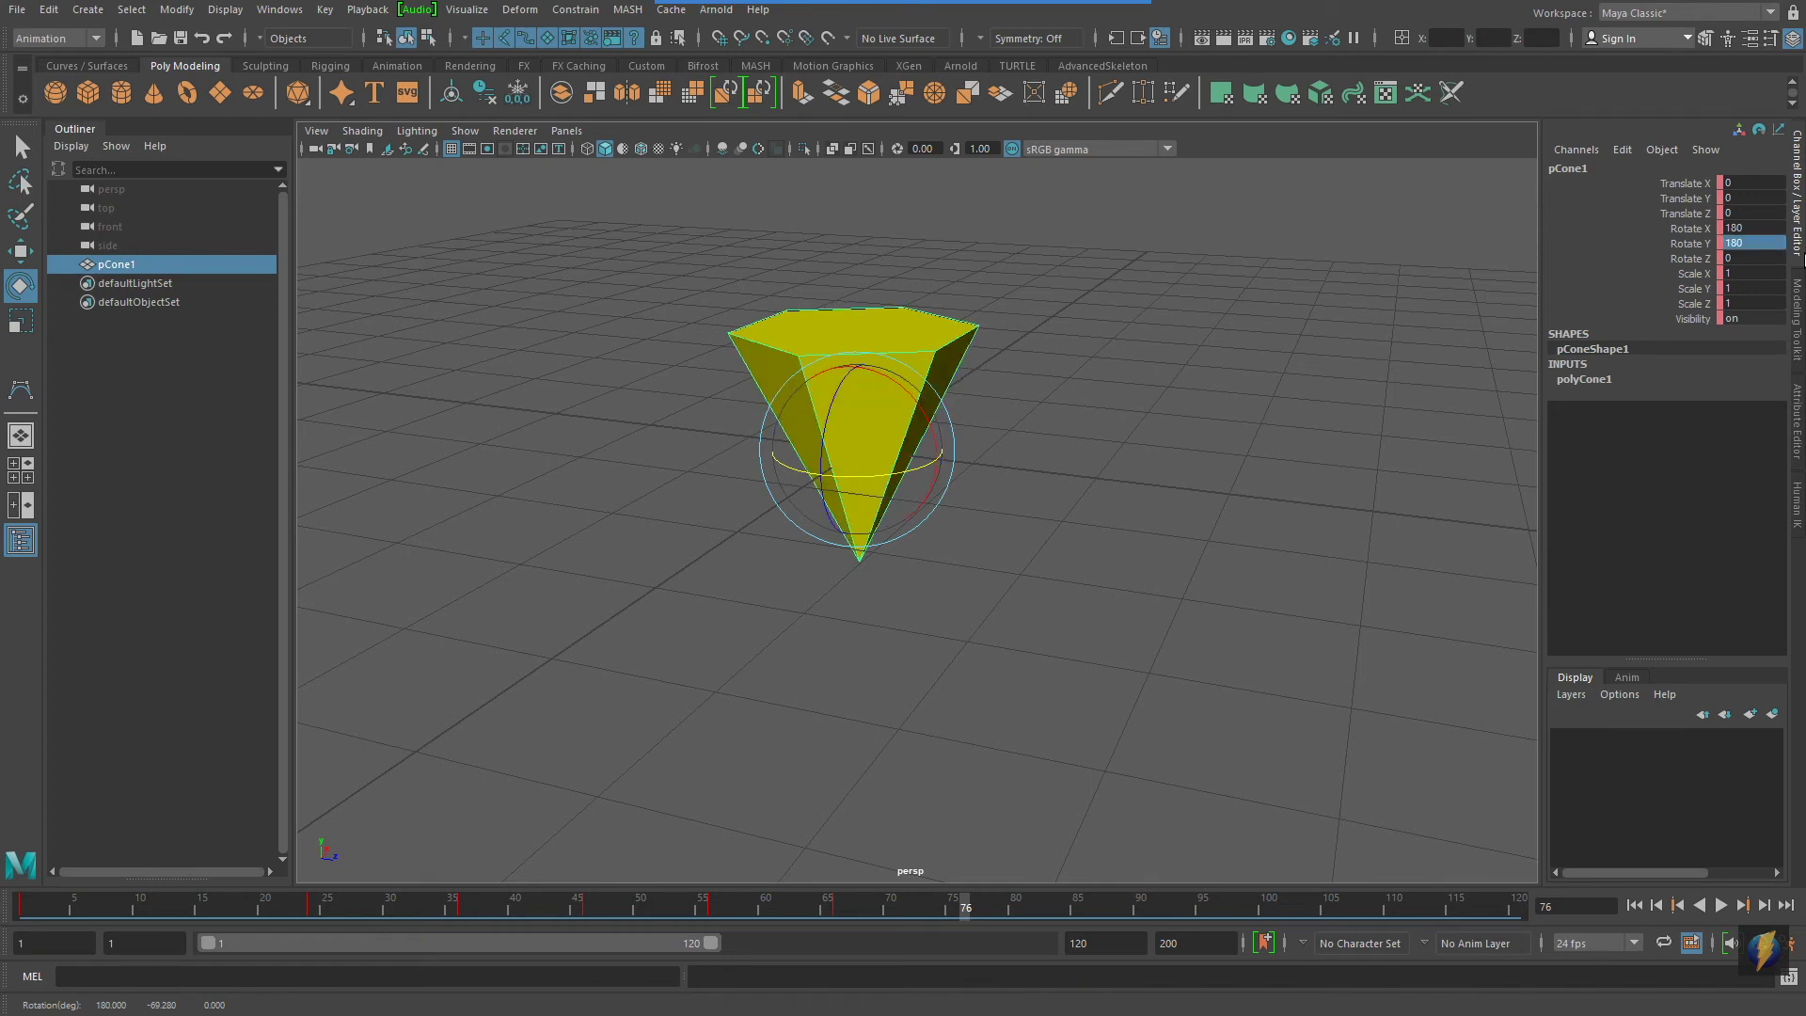
pyautogui.press('s')
# Preview the spin, play the animation, and move to frame 86.
pyautogui.moveTo(962, 901)
pyautogui.mouseDown()
pyautogui.moveTo(856, 917)
pyautogui.moveTo(980, 911)
pyautogui.moveTo(867, 922)
pyautogui.moveTo(960, 920)
pyautogui.mouseUp()
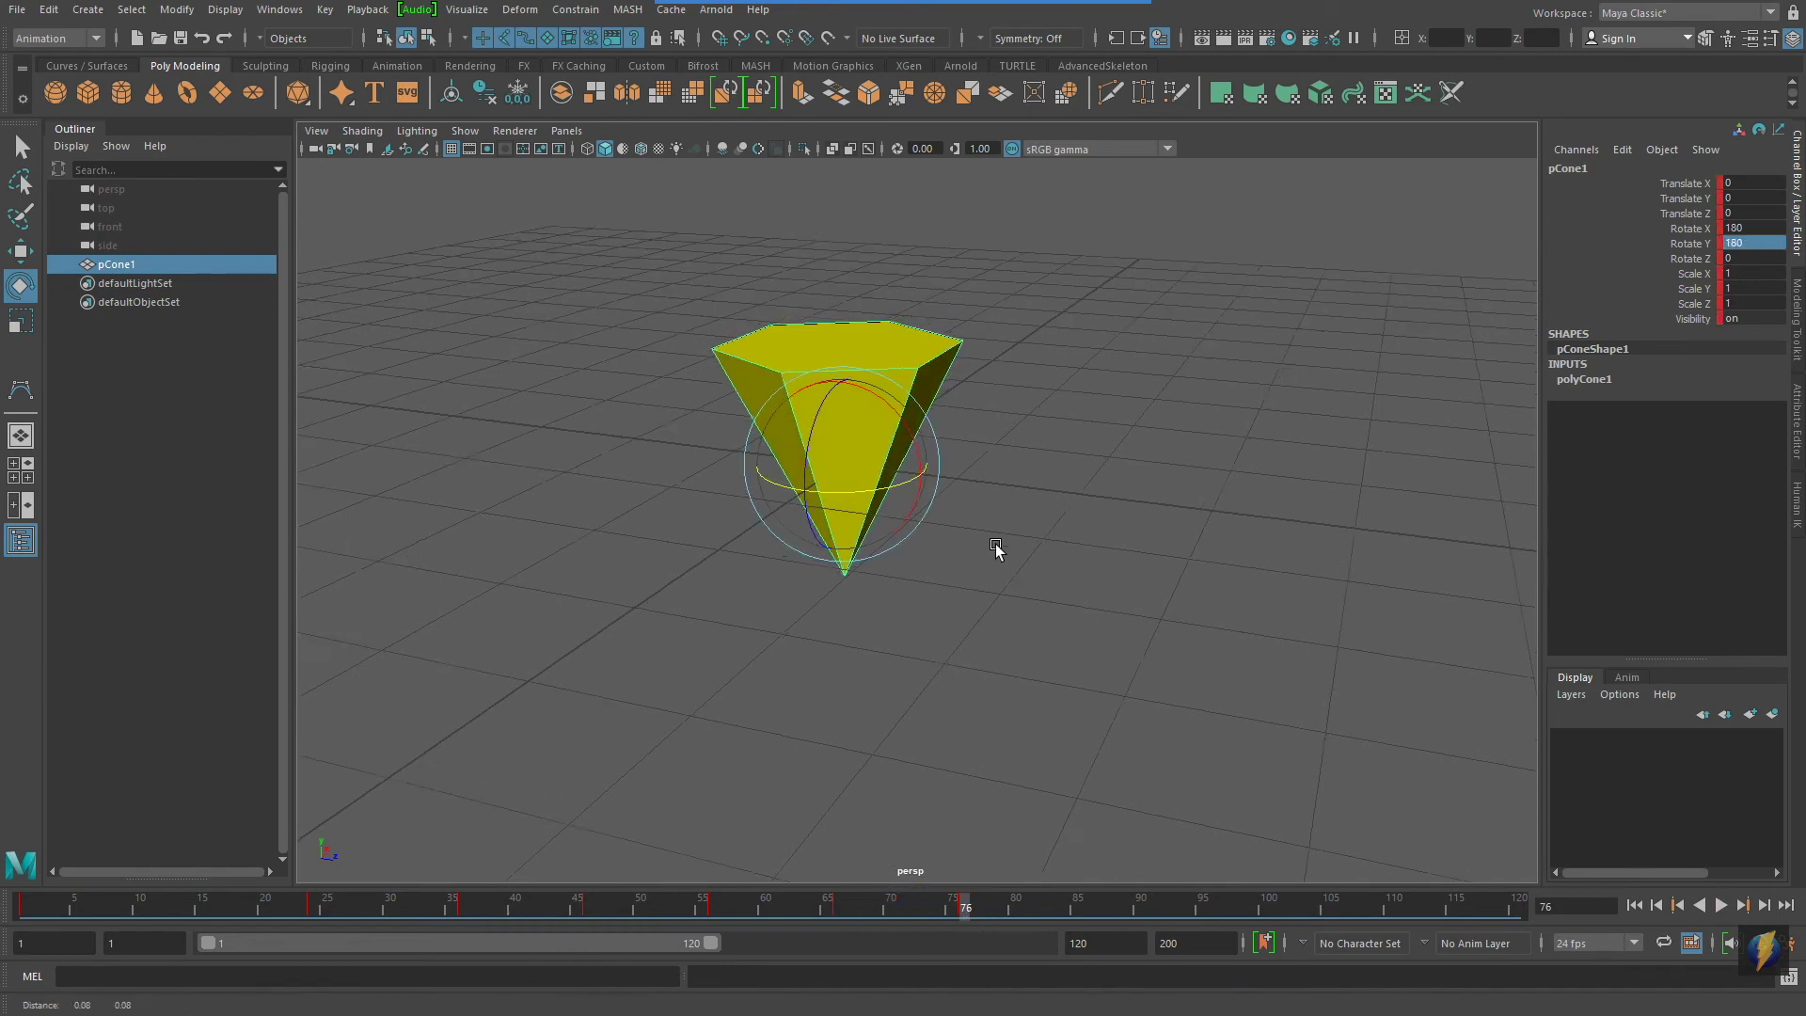
pyautogui.keyDown('alt'); pyautogui.moveTo(996, 548); pyautogui.dragTo(1343, 407); pyautogui.keyUp('alt')
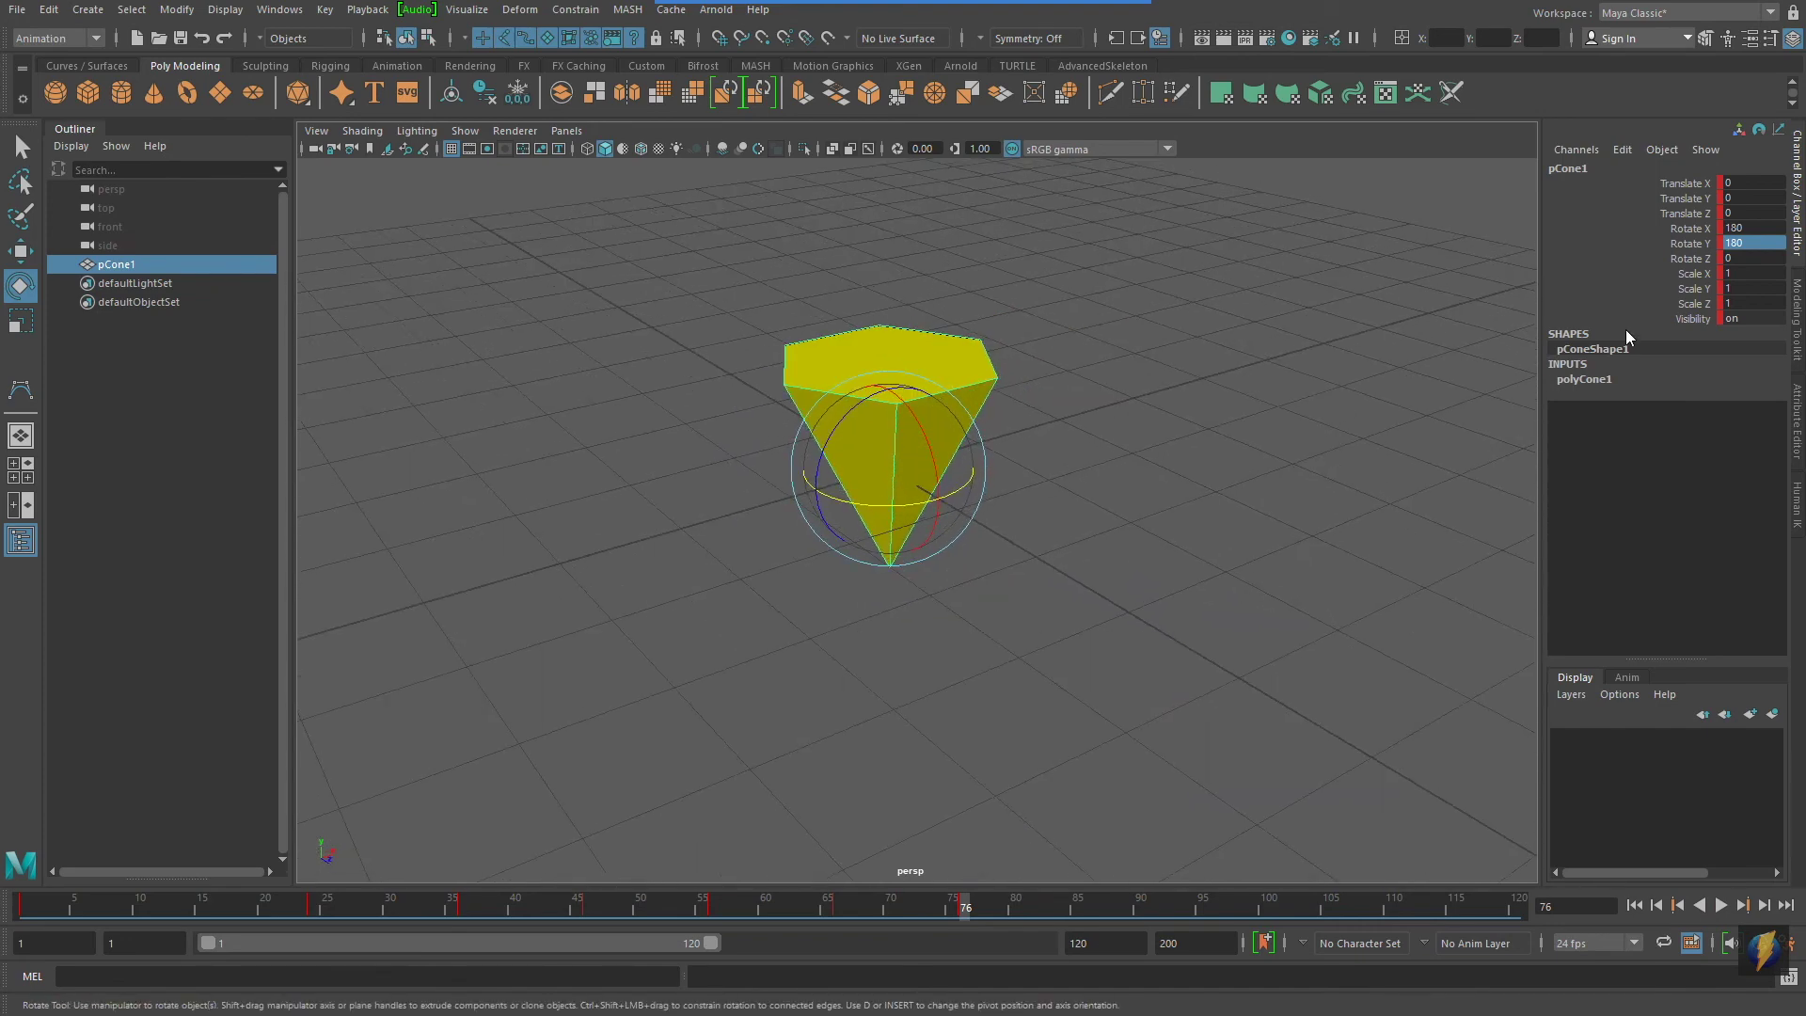
pyautogui.keyDown('alt'); pyautogui.moveTo(1197, 517); pyautogui.dragTo(1086, 526, button='middle'); pyautogui.keyUp('alt')
pyautogui.hotkey('alt', 'v')
pyautogui.moveTo(1087, 921); pyautogui.dragTo(1088, 922)
pyautogui.keyDown('alt'); pyautogui.moveTo(1076, 843); pyautogui.dragTo(1089, 858, button='middle'); pyautogui.keyUp('alt')
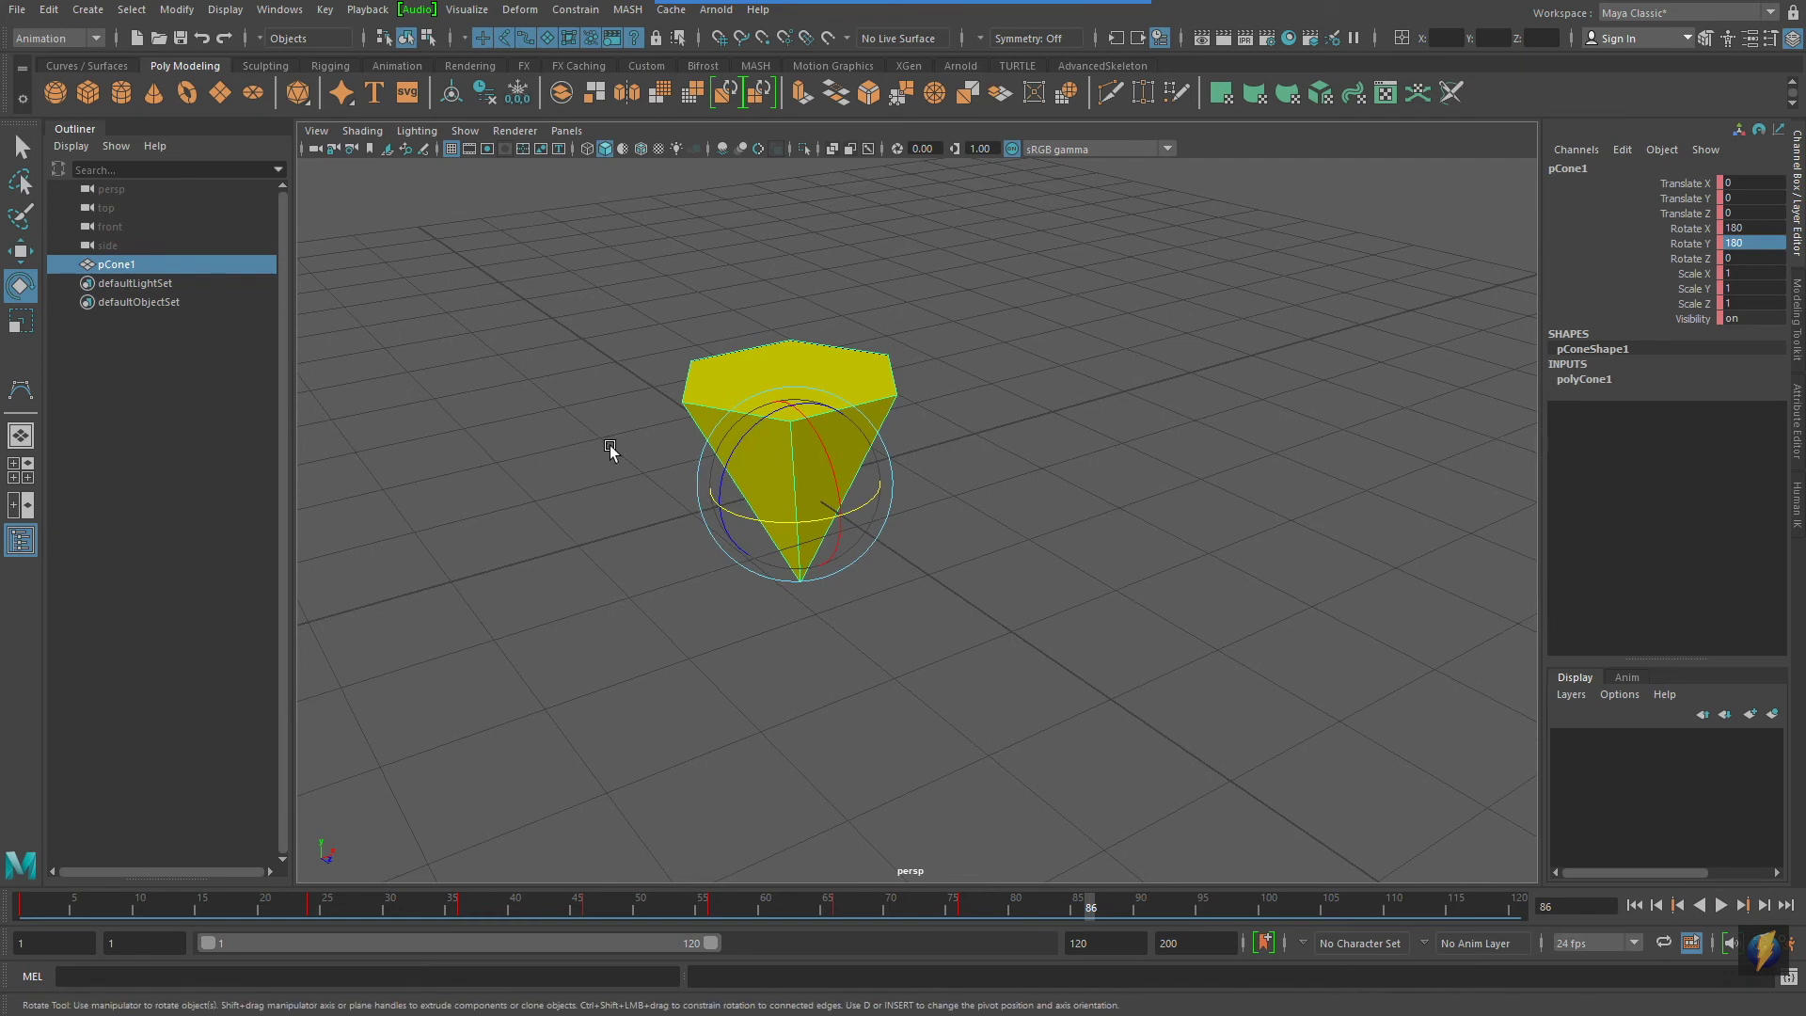
# Scale the cone up uniformly to 1.506 at frame 86.
pyautogui.click(23, 322)
pyautogui.keyDown('alt'); pyautogui.moveTo(834, 427); pyautogui.dragTo(864, 437, button='middle'); pyautogui.keyUp('alt')
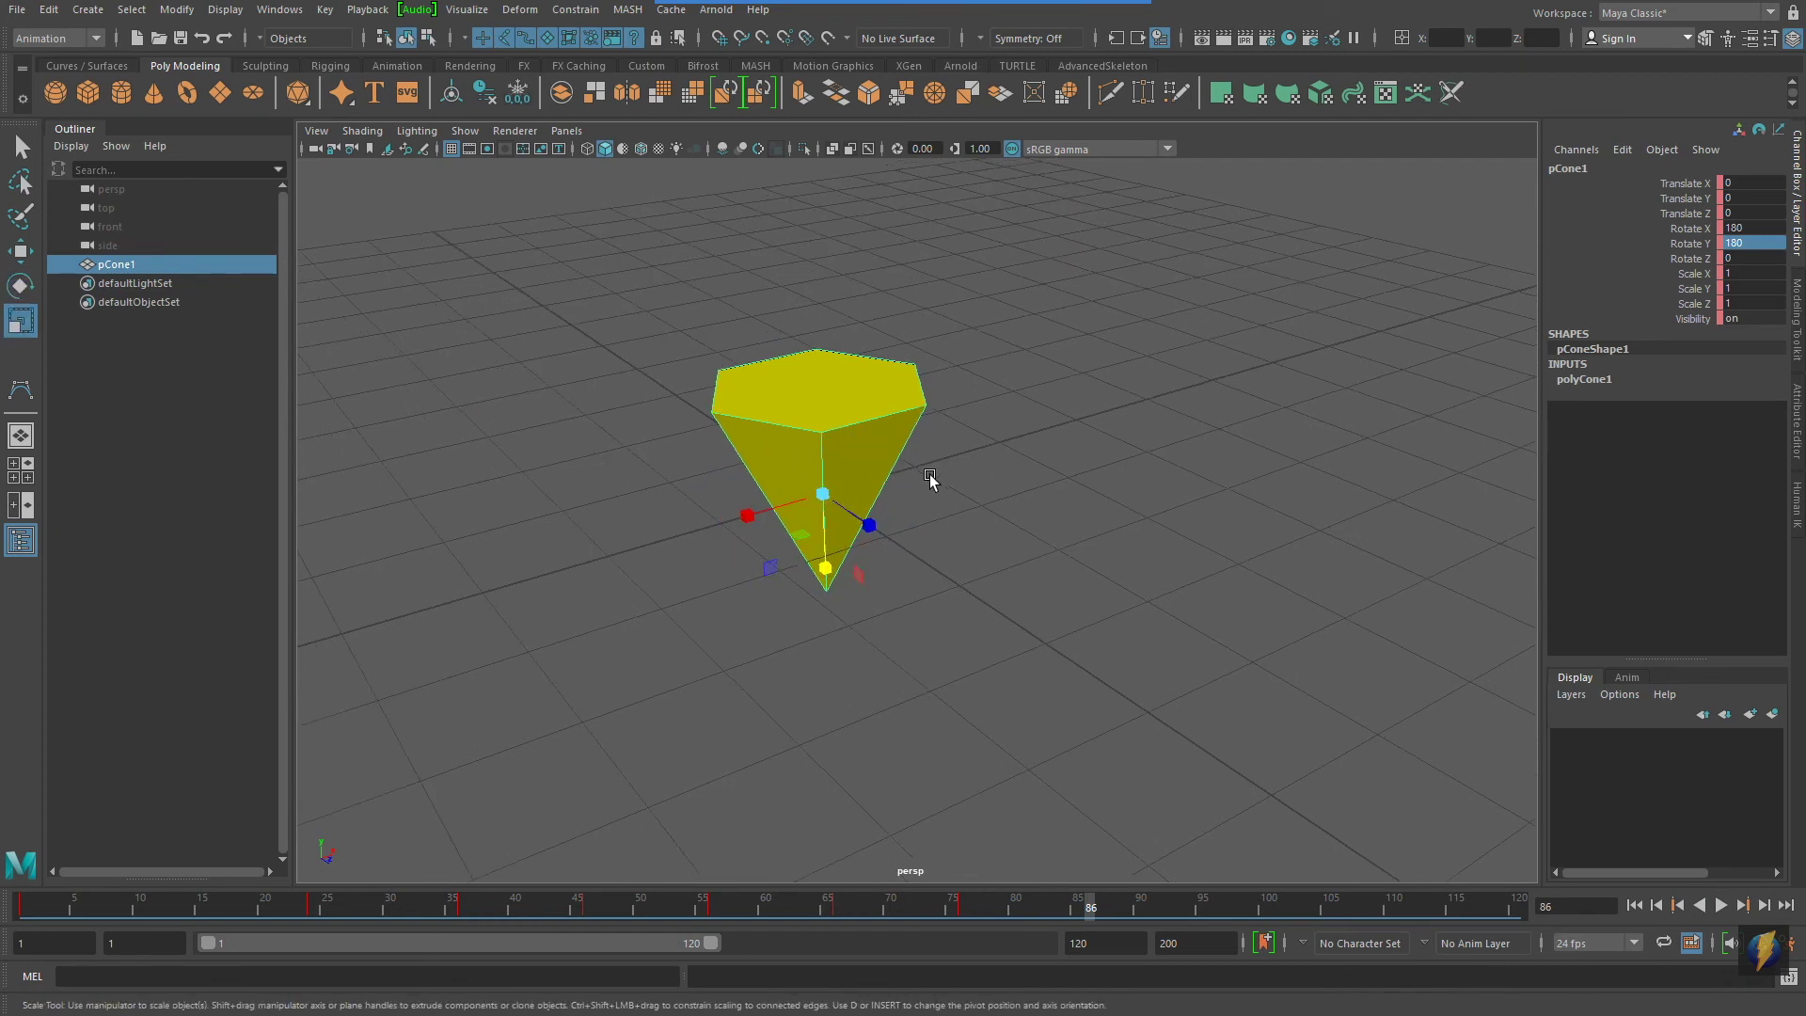
pyautogui.moveTo(827, 495); pyautogui.dragTo(925, 495)
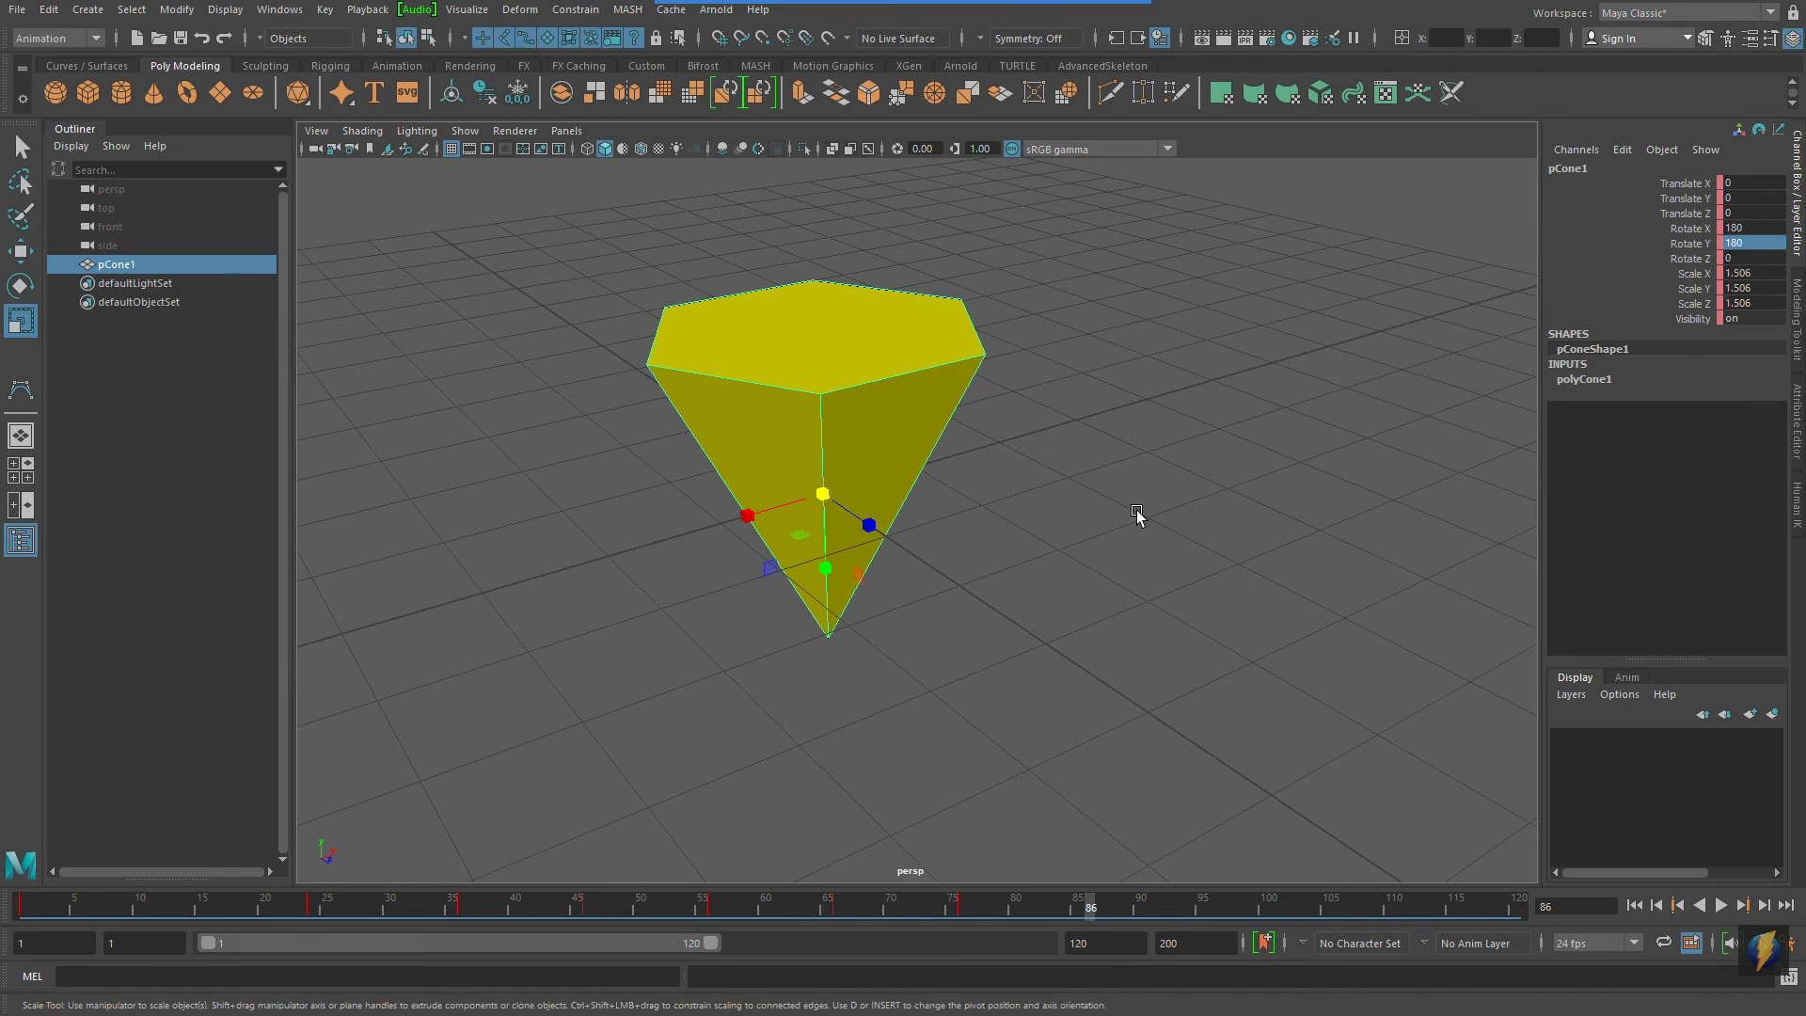
pyautogui.moveTo(1080, 905); pyautogui.dragTo(1209, 926)
# At frame 96, stretch the cone to Scale Y 3.468 and key it.
pyautogui.keyDown('alt'); pyautogui.moveTo(1140, 568); pyautogui.dragTo(1116, 551); pyautogui.keyUp('alt')
pyautogui.keyDown('alt'); pyautogui.moveTo(1116, 551); pyautogui.dragTo(935, 505, button='right'); pyautogui.keyUp('alt')
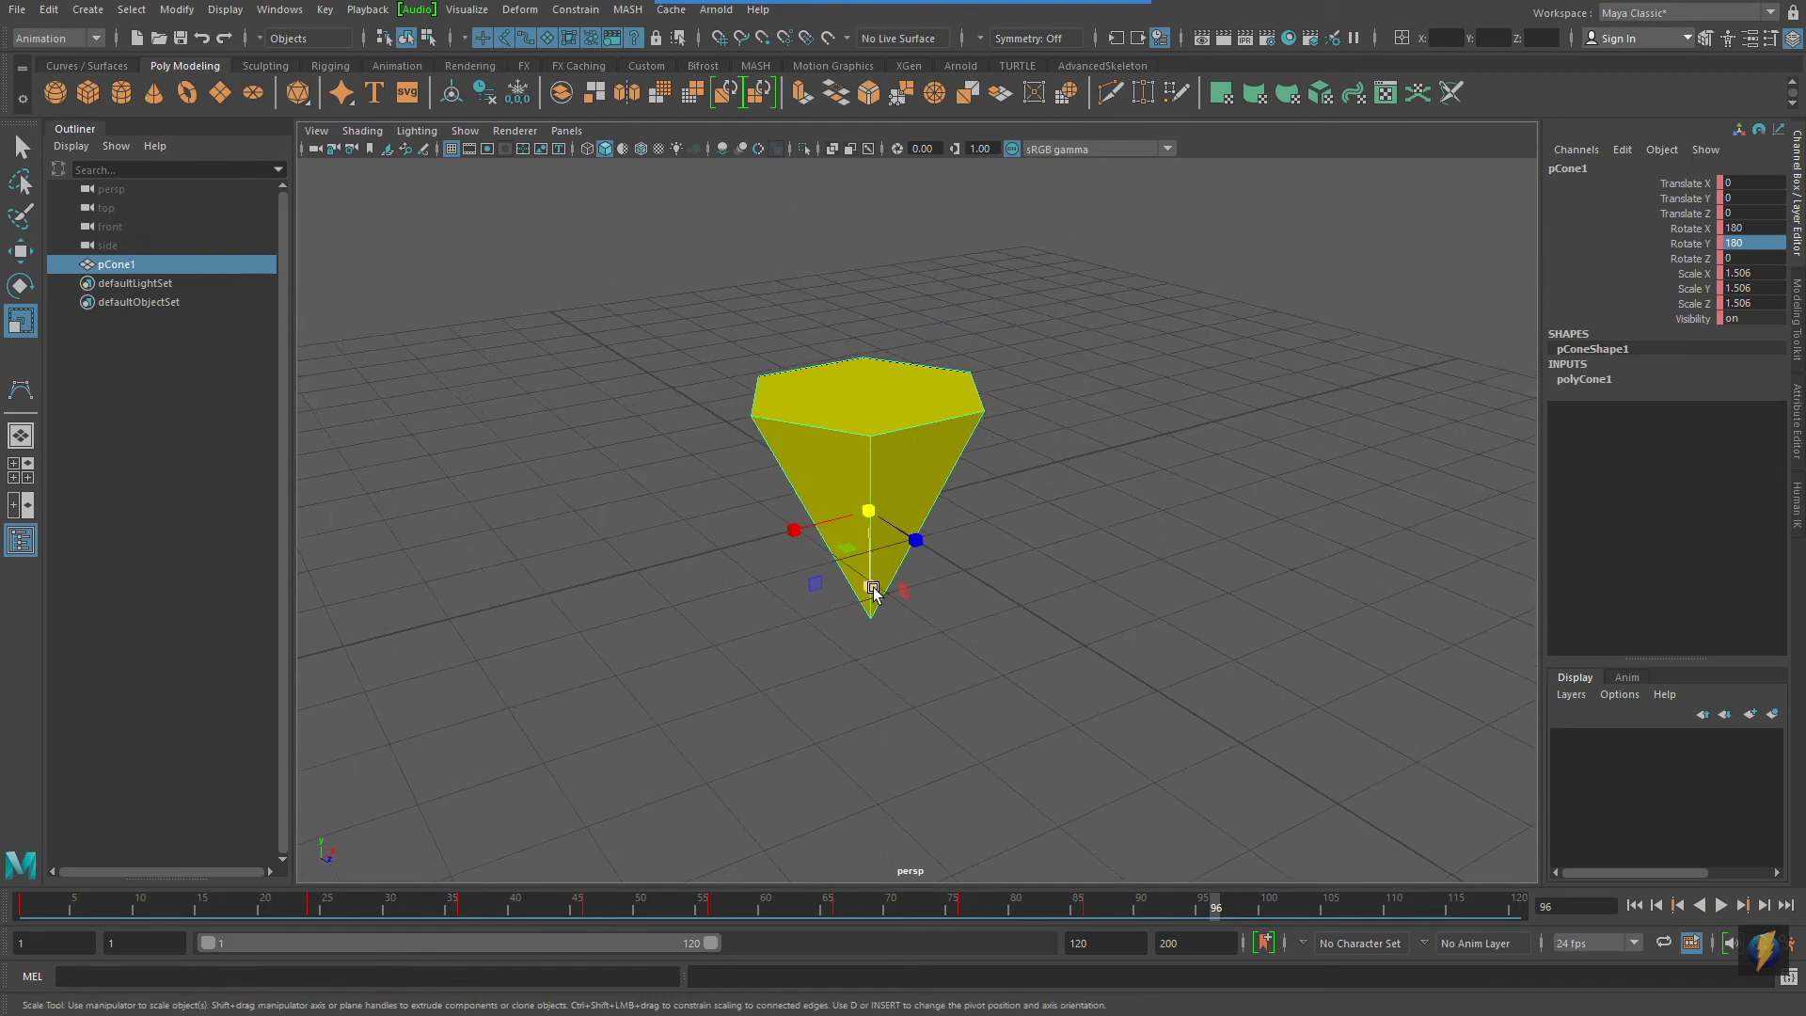
pyautogui.moveTo(872, 587); pyautogui.dragTo(867, 689)
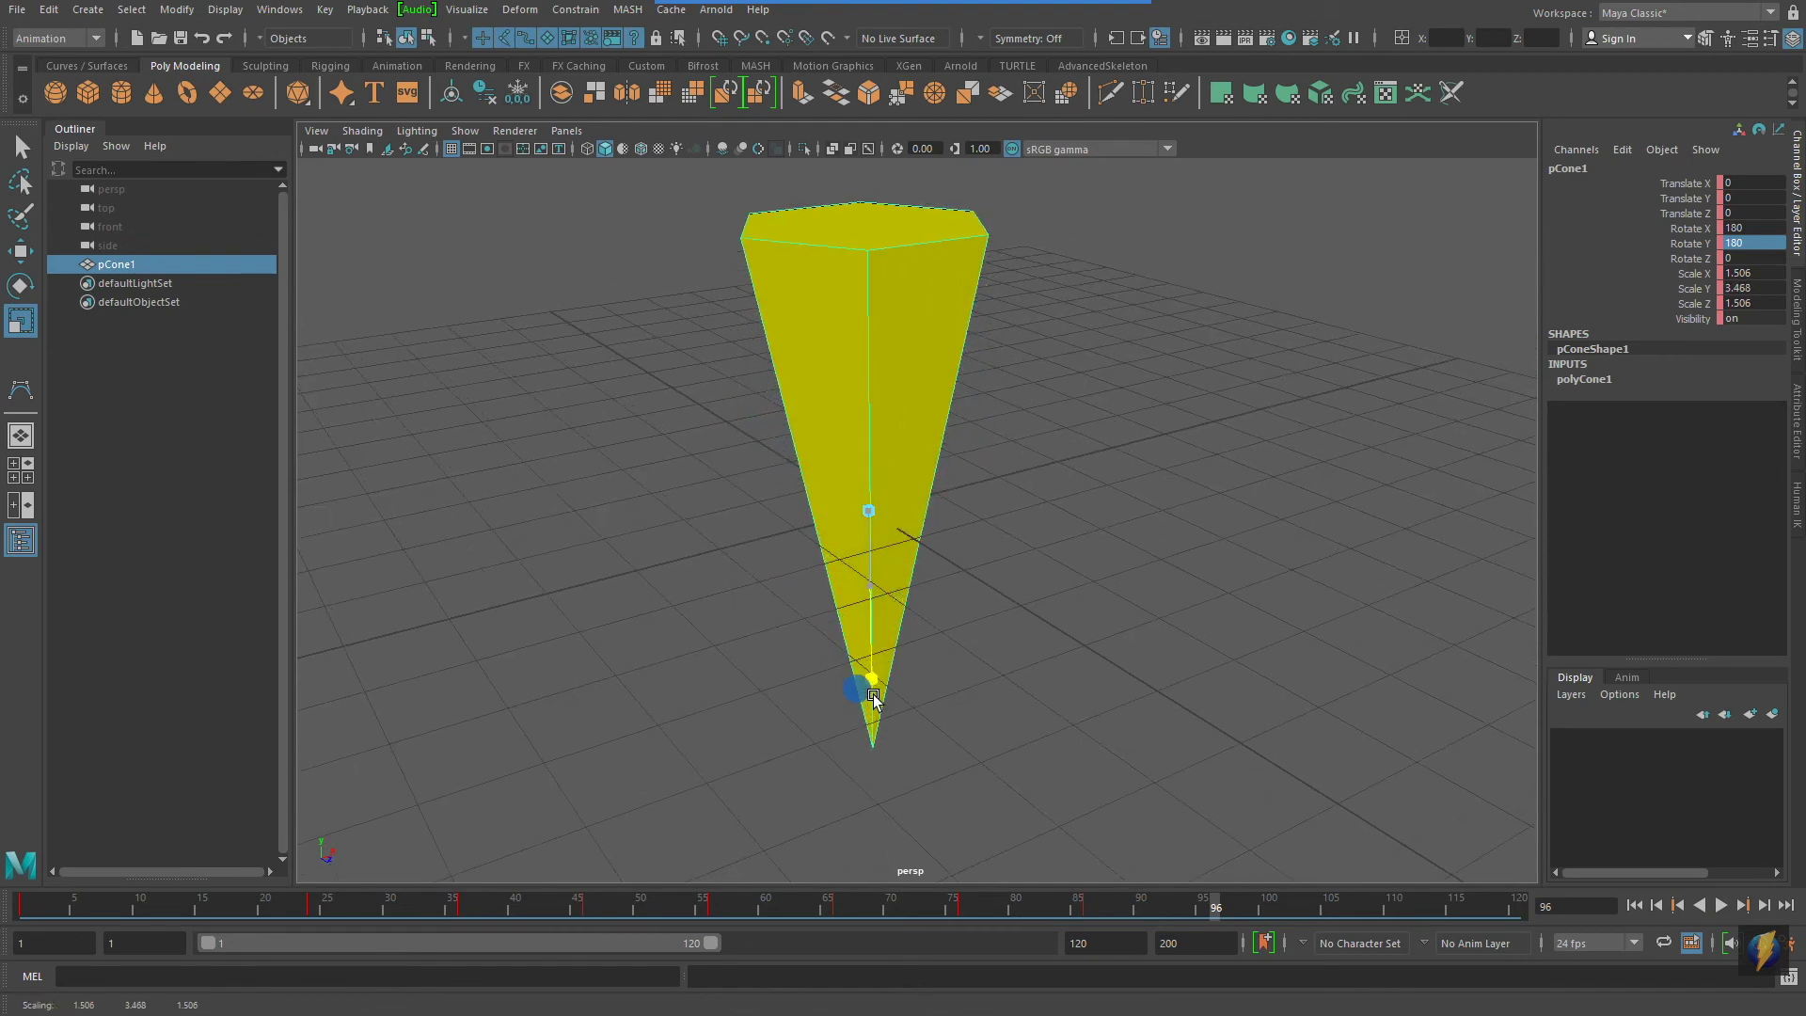
pyautogui.keyDown('alt'); pyautogui.moveTo(1010, 484); pyautogui.dragTo(1002, 533, button='middle'); pyautogui.keyUp('alt')
pyautogui.press('s')
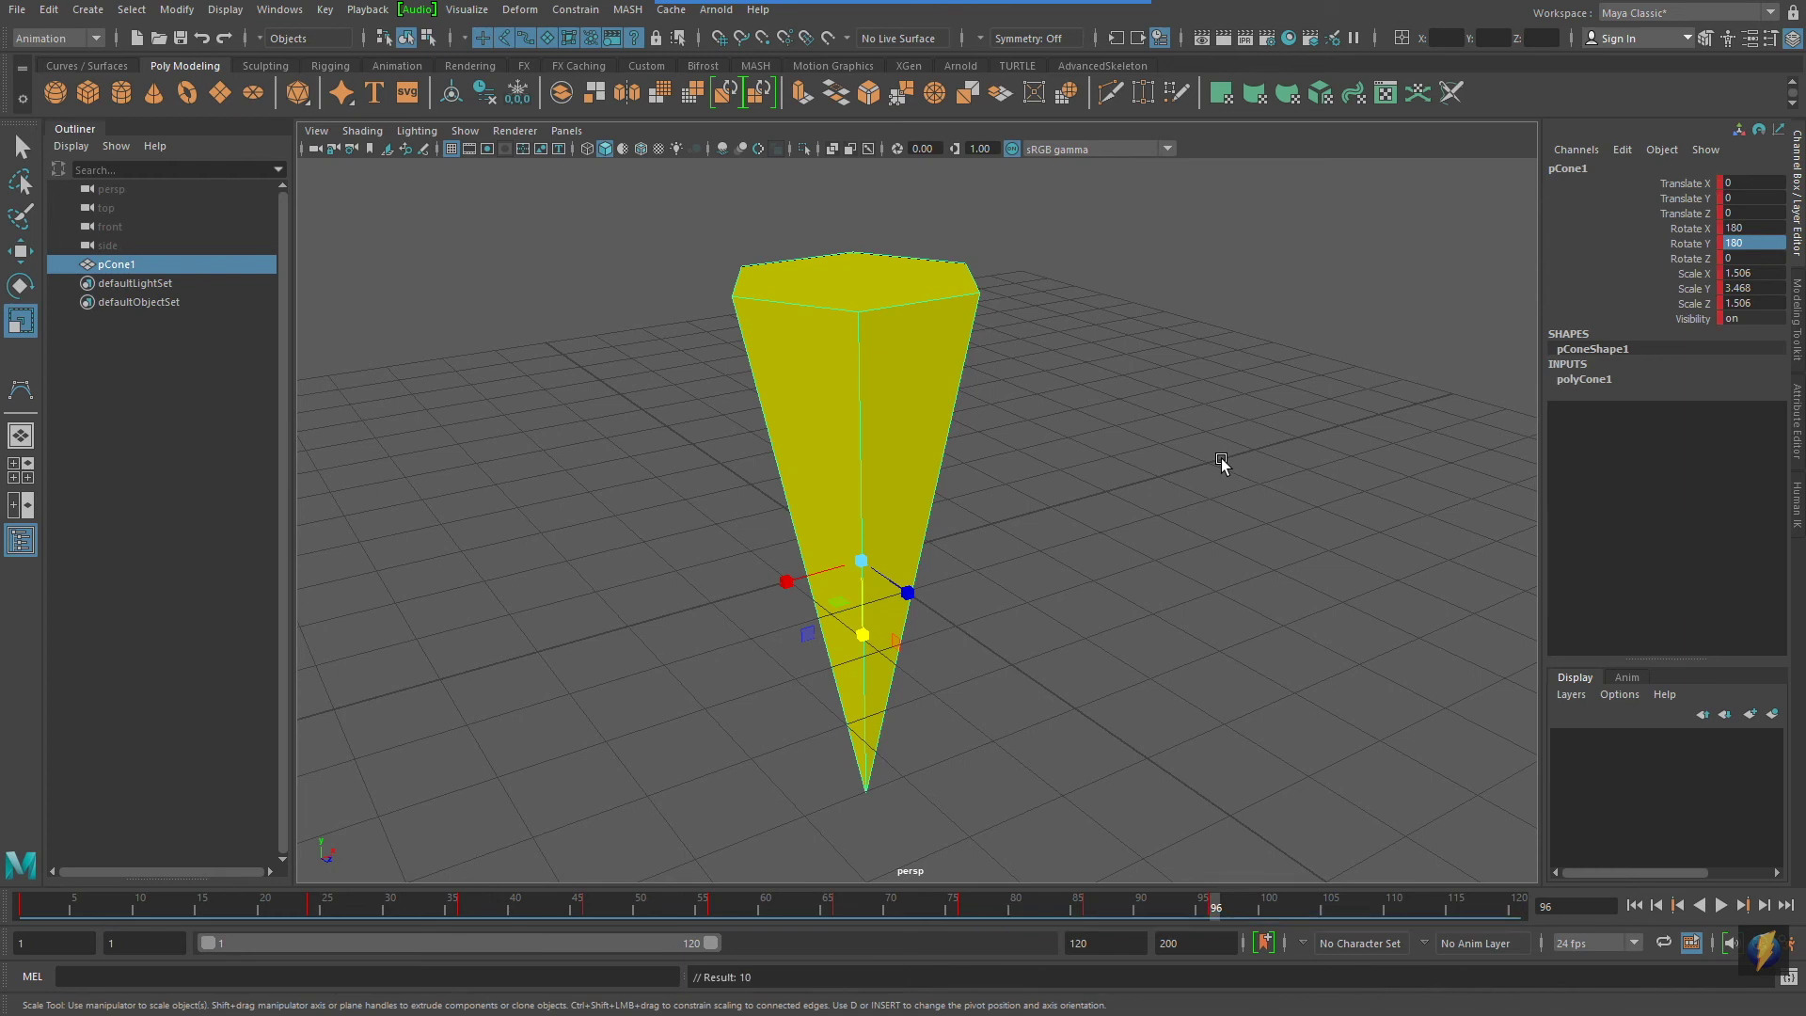
# Preview the stretch from frame 76, then move to frame 100.
pyautogui.moveTo(1207, 903)
pyautogui.mouseDown()
pyautogui.moveTo(935, 922)
pyautogui.moveTo(1213, 921)
pyautogui.mouseUp()
pyautogui.keyDown('alt'); pyautogui.moveTo(1297, 591); pyautogui.dragTo(1289, 606, button='middle'); pyautogui.keyUp('alt')
pyautogui.keyDown('alt'); pyautogui.moveTo(1288, 605); pyautogui.dragTo(1196, 598, button='right'); pyautogui.keyUp('alt')
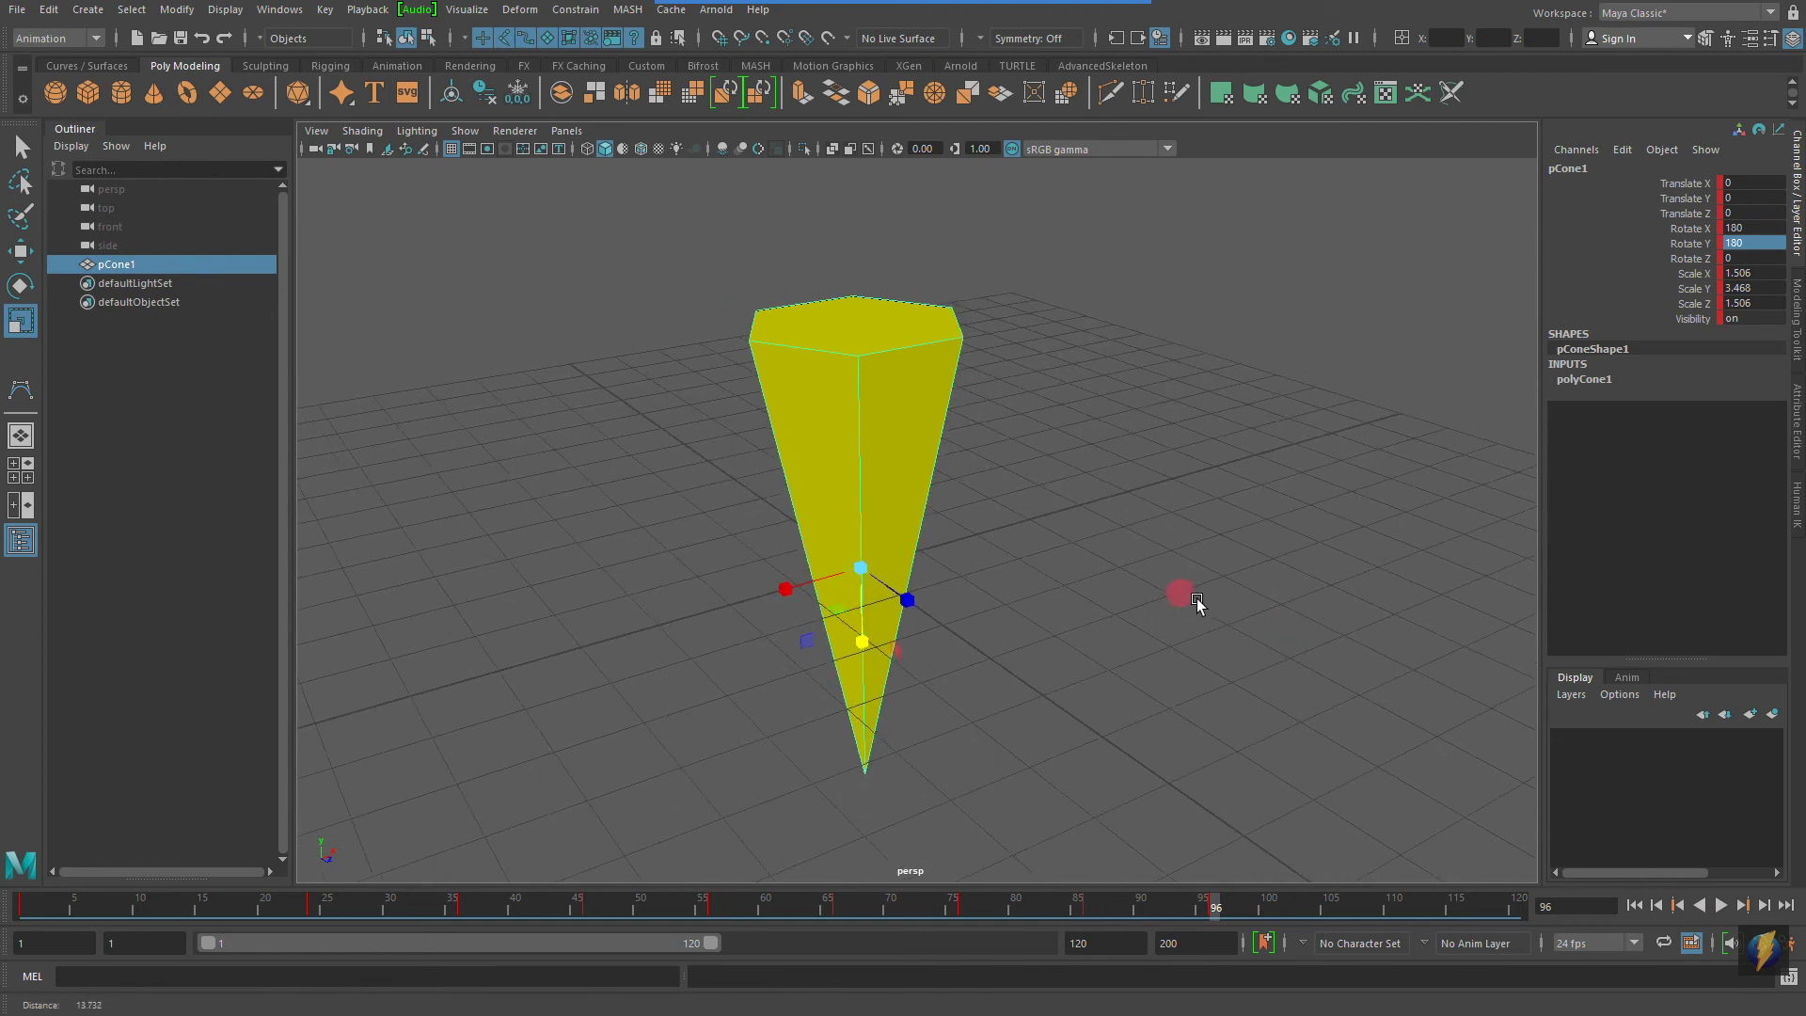
pyautogui.keyDown('alt'); pyautogui.moveTo(1190, 598); pyautogui.dragTo(1176, 596, button='middle'); pyautogui.keyUp('alt')
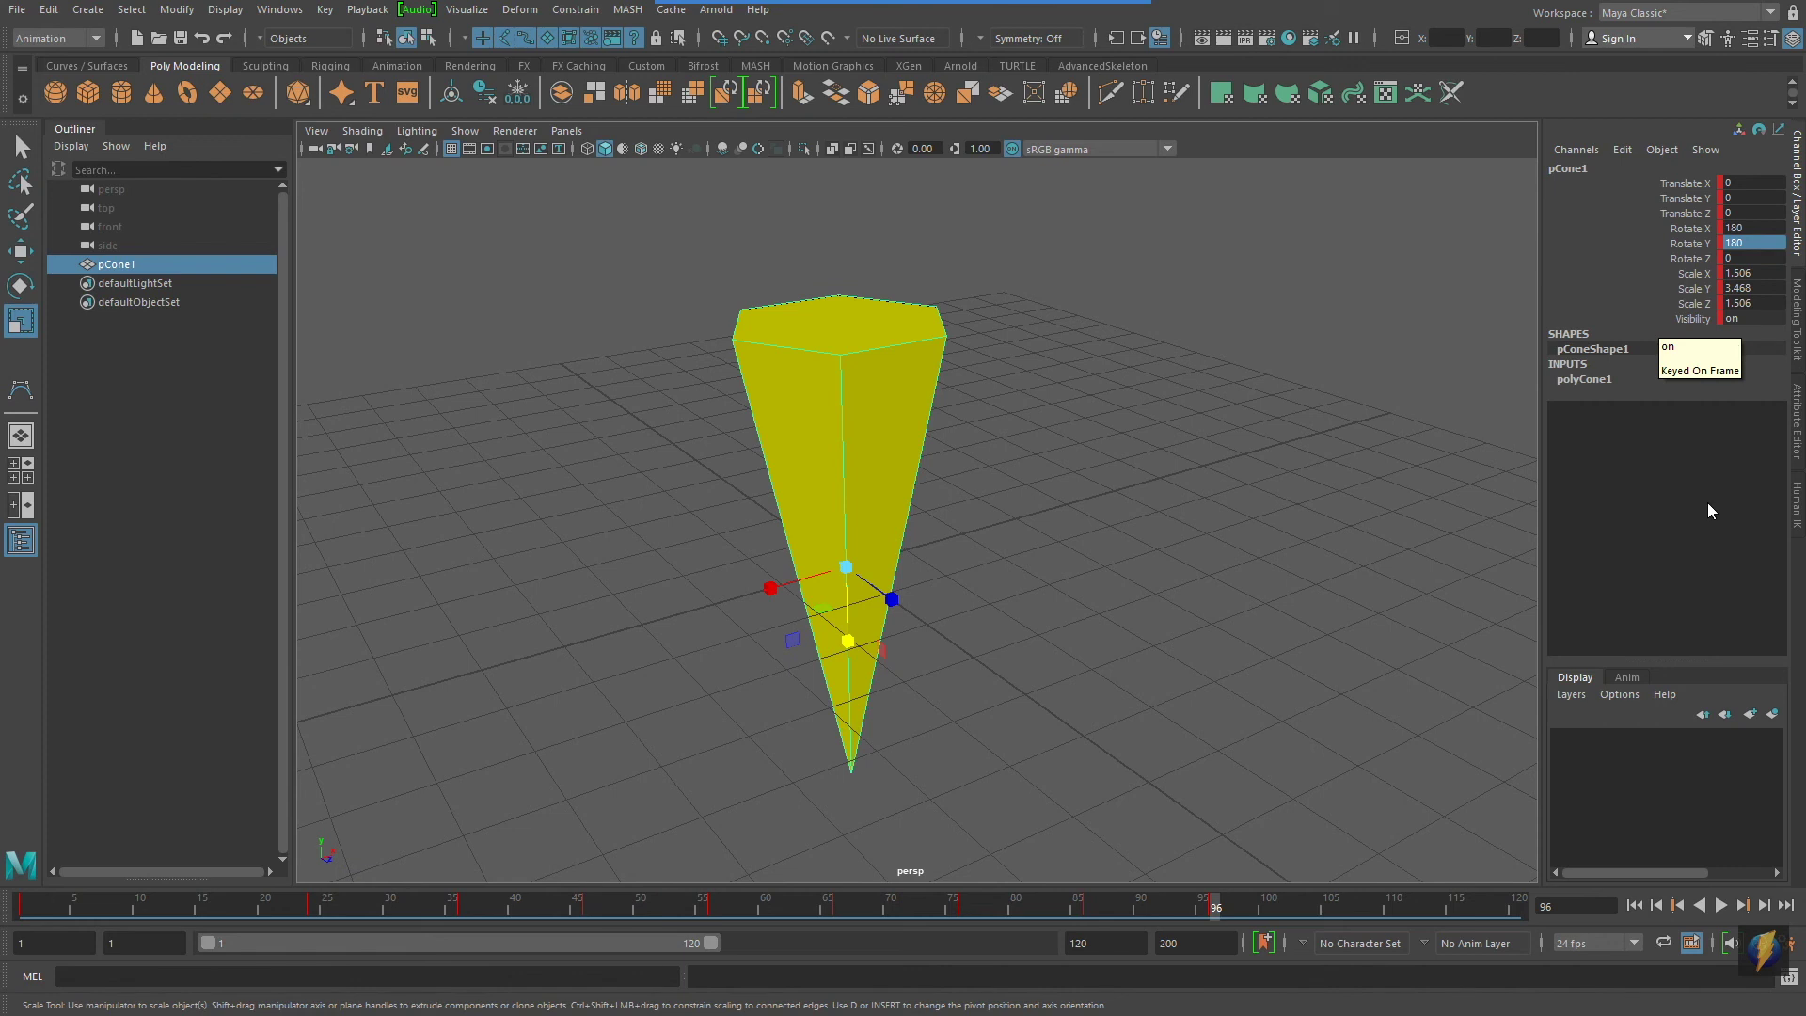
pyautogui.moveTo(1212, 905); pyautogui.dragTo(1261, 912)
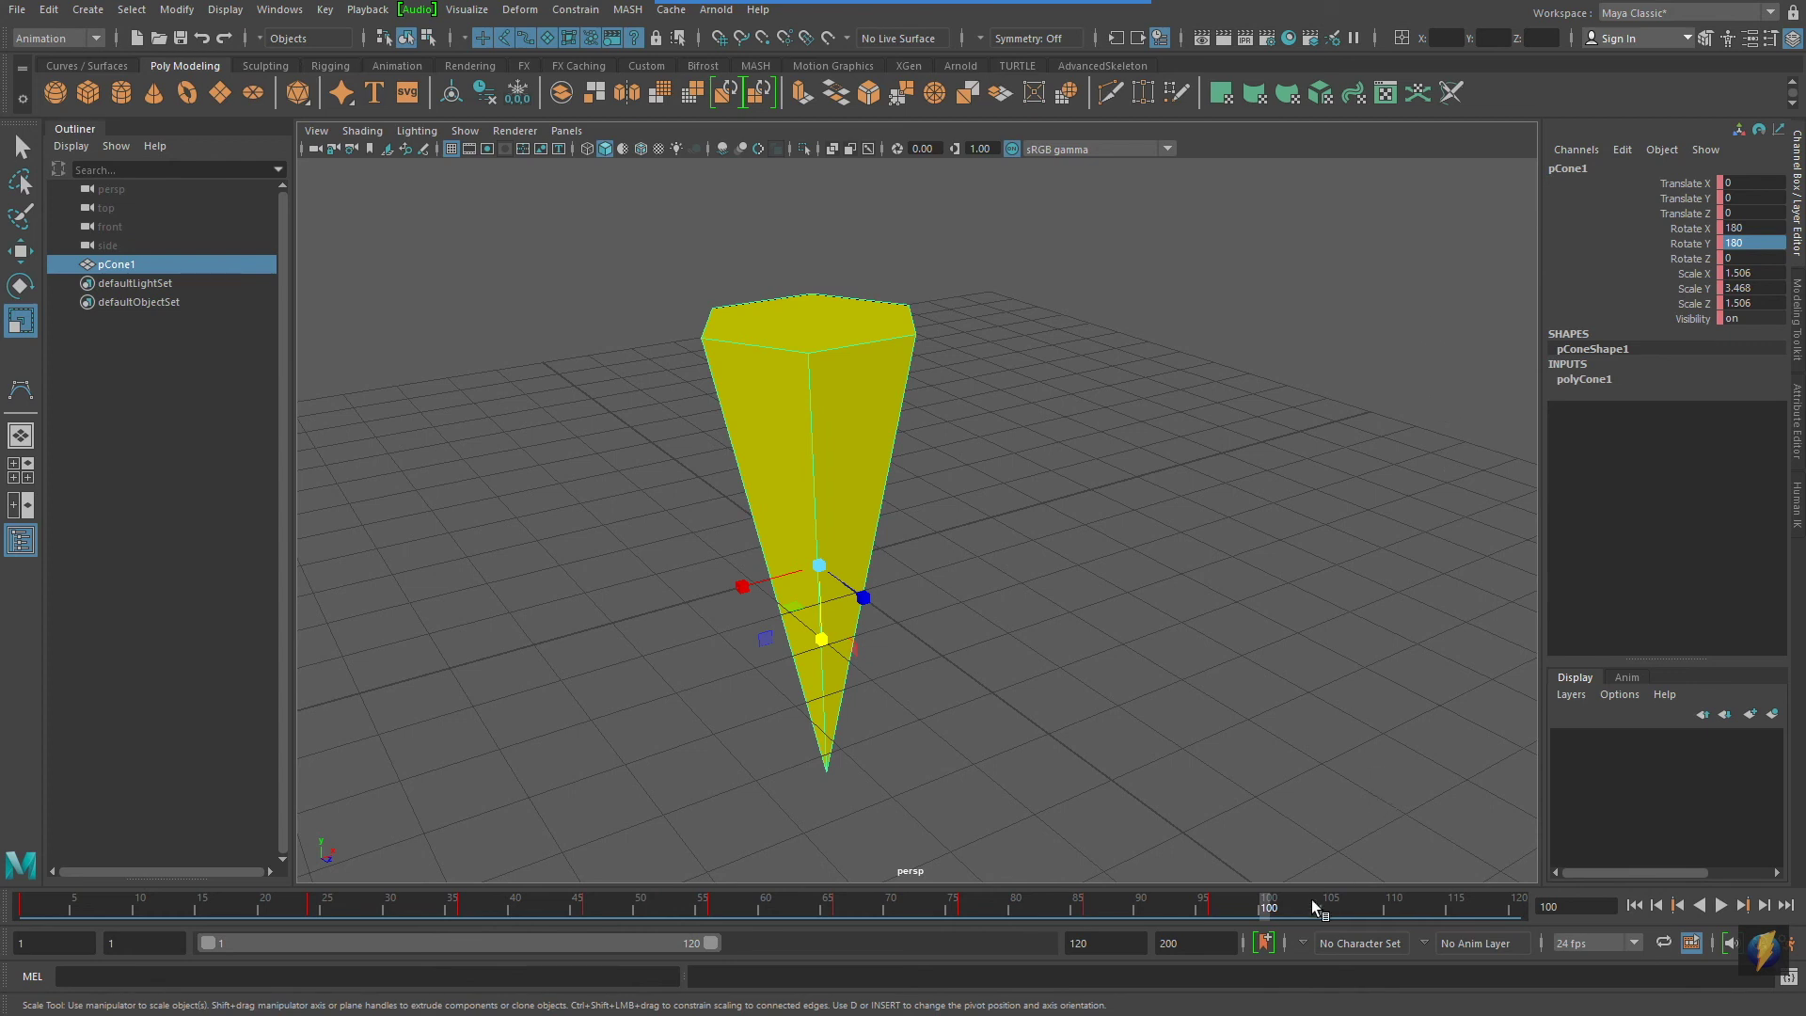
# Key the cone visible at frame 100, then key Visibility off at frame 110.
pyautogui.press('s')
pyautogui.moveTo(1256, 904)
pyautogui.mouseDown()
pyautogui.moveTo(1202, 910)
pyautogui.moveTo(1391, 916)
pyautogui.mouseUp()
pyautogui.doubleClick(1738, 318)
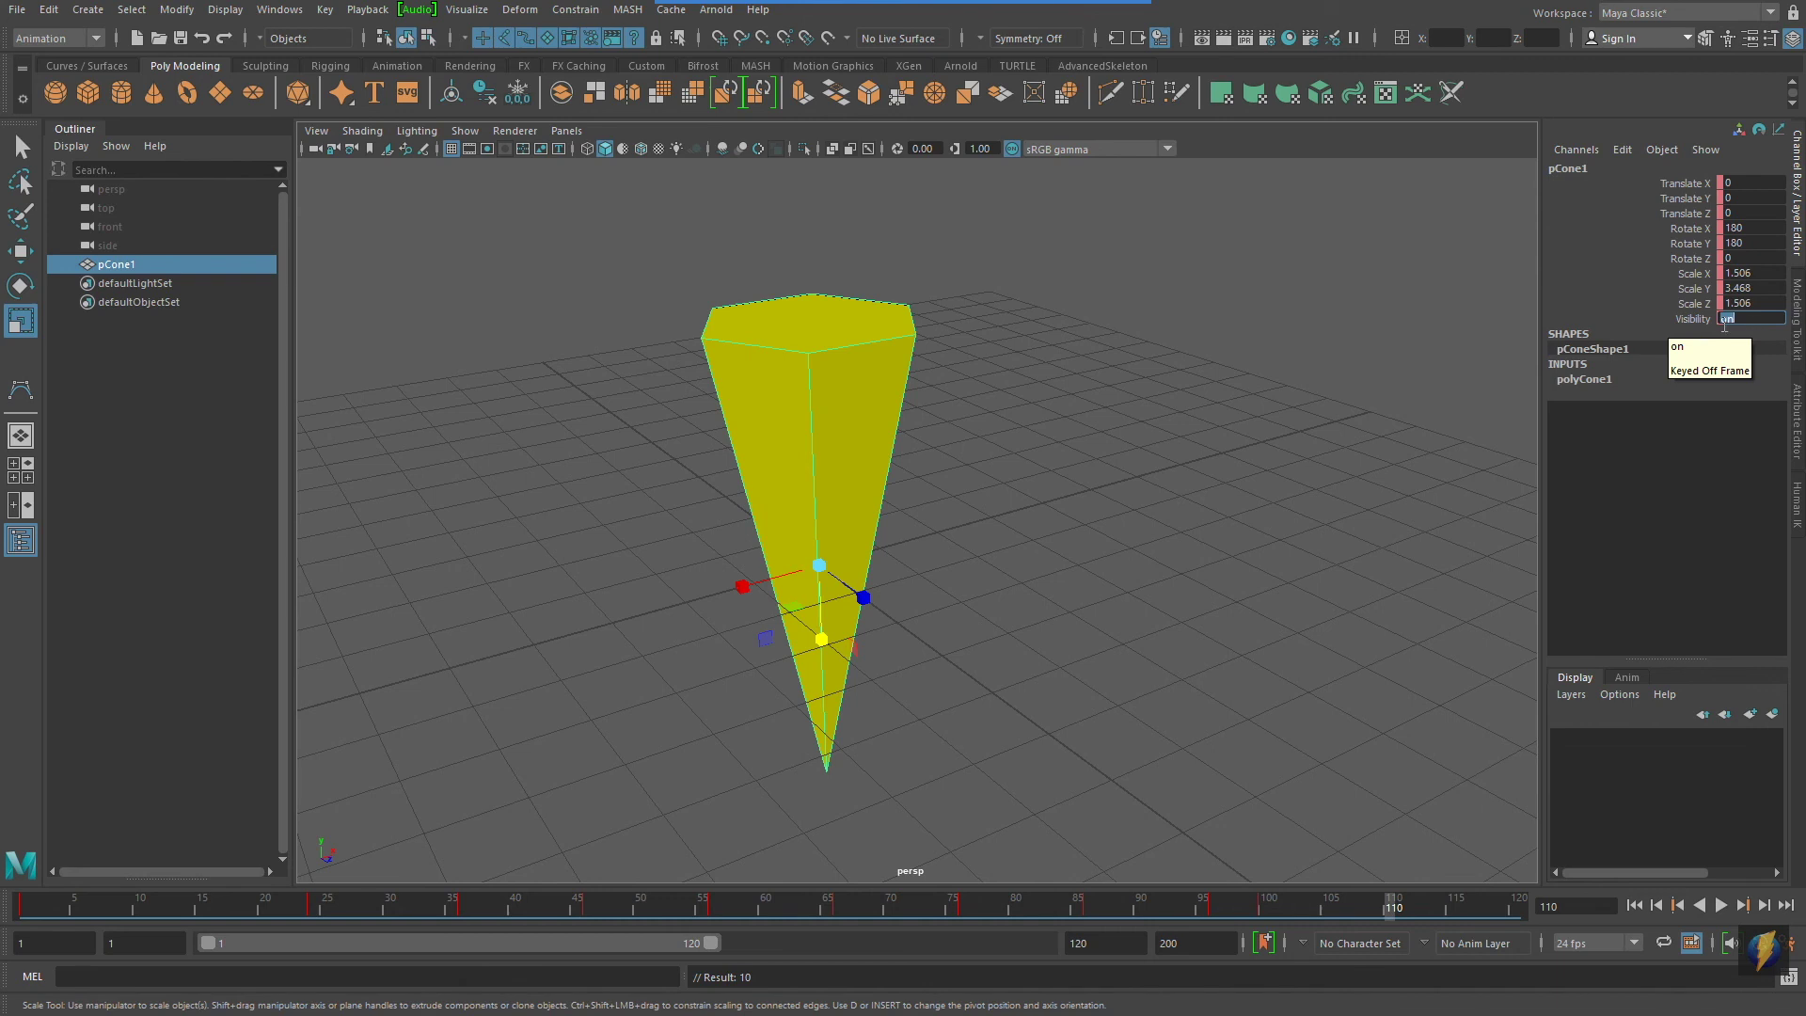
pyautogui.press('Return')
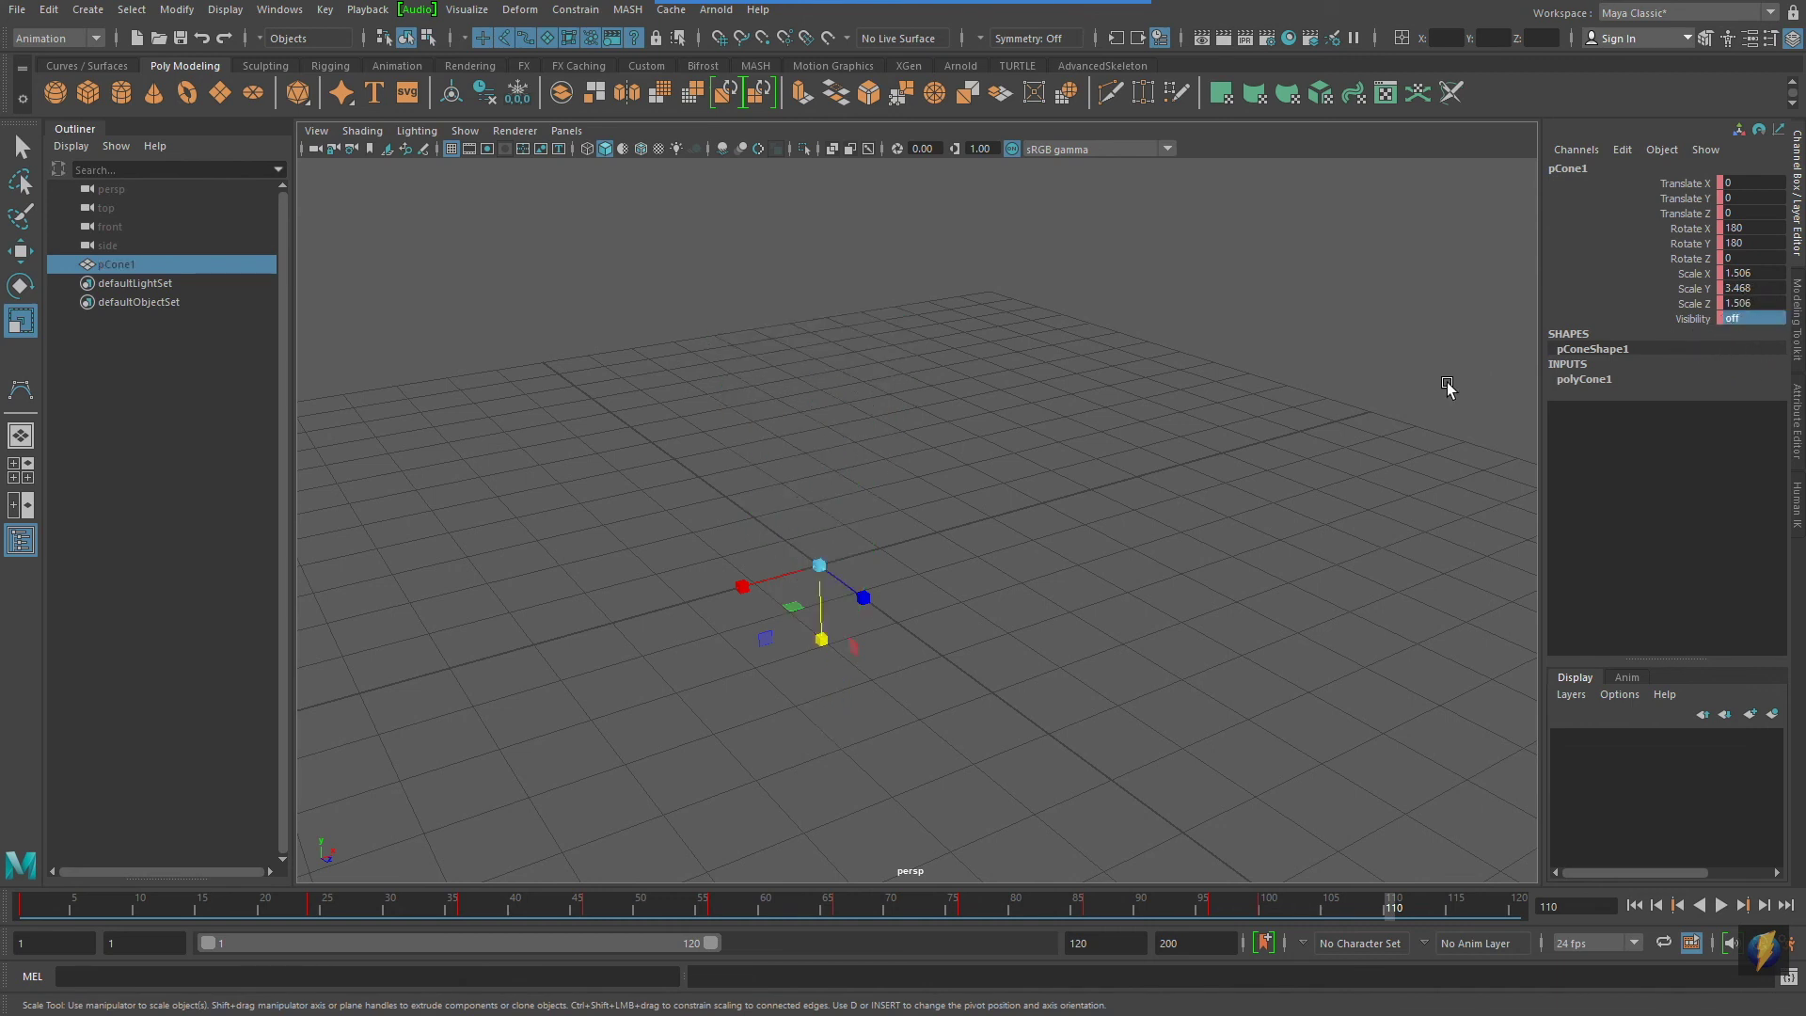
pyautogui.press('s')
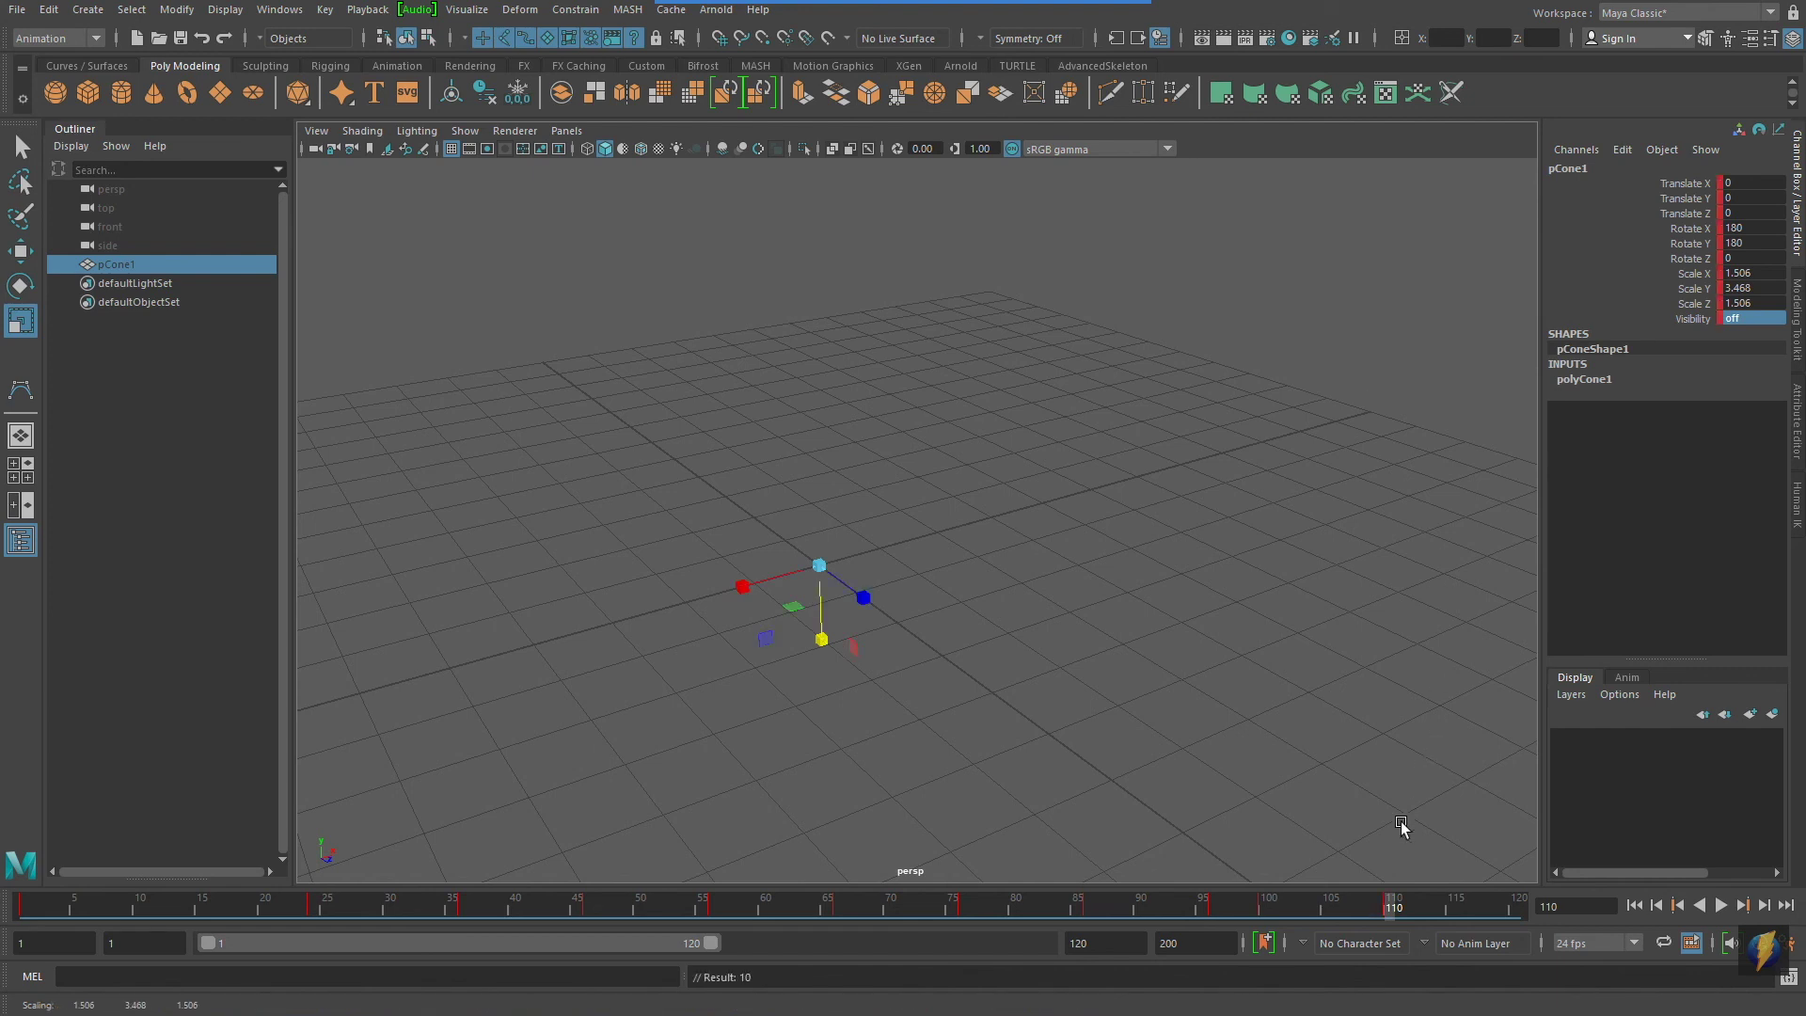
pyautogui.moveTo(1384, 907); pyautogui.dragTo(1324, 906)
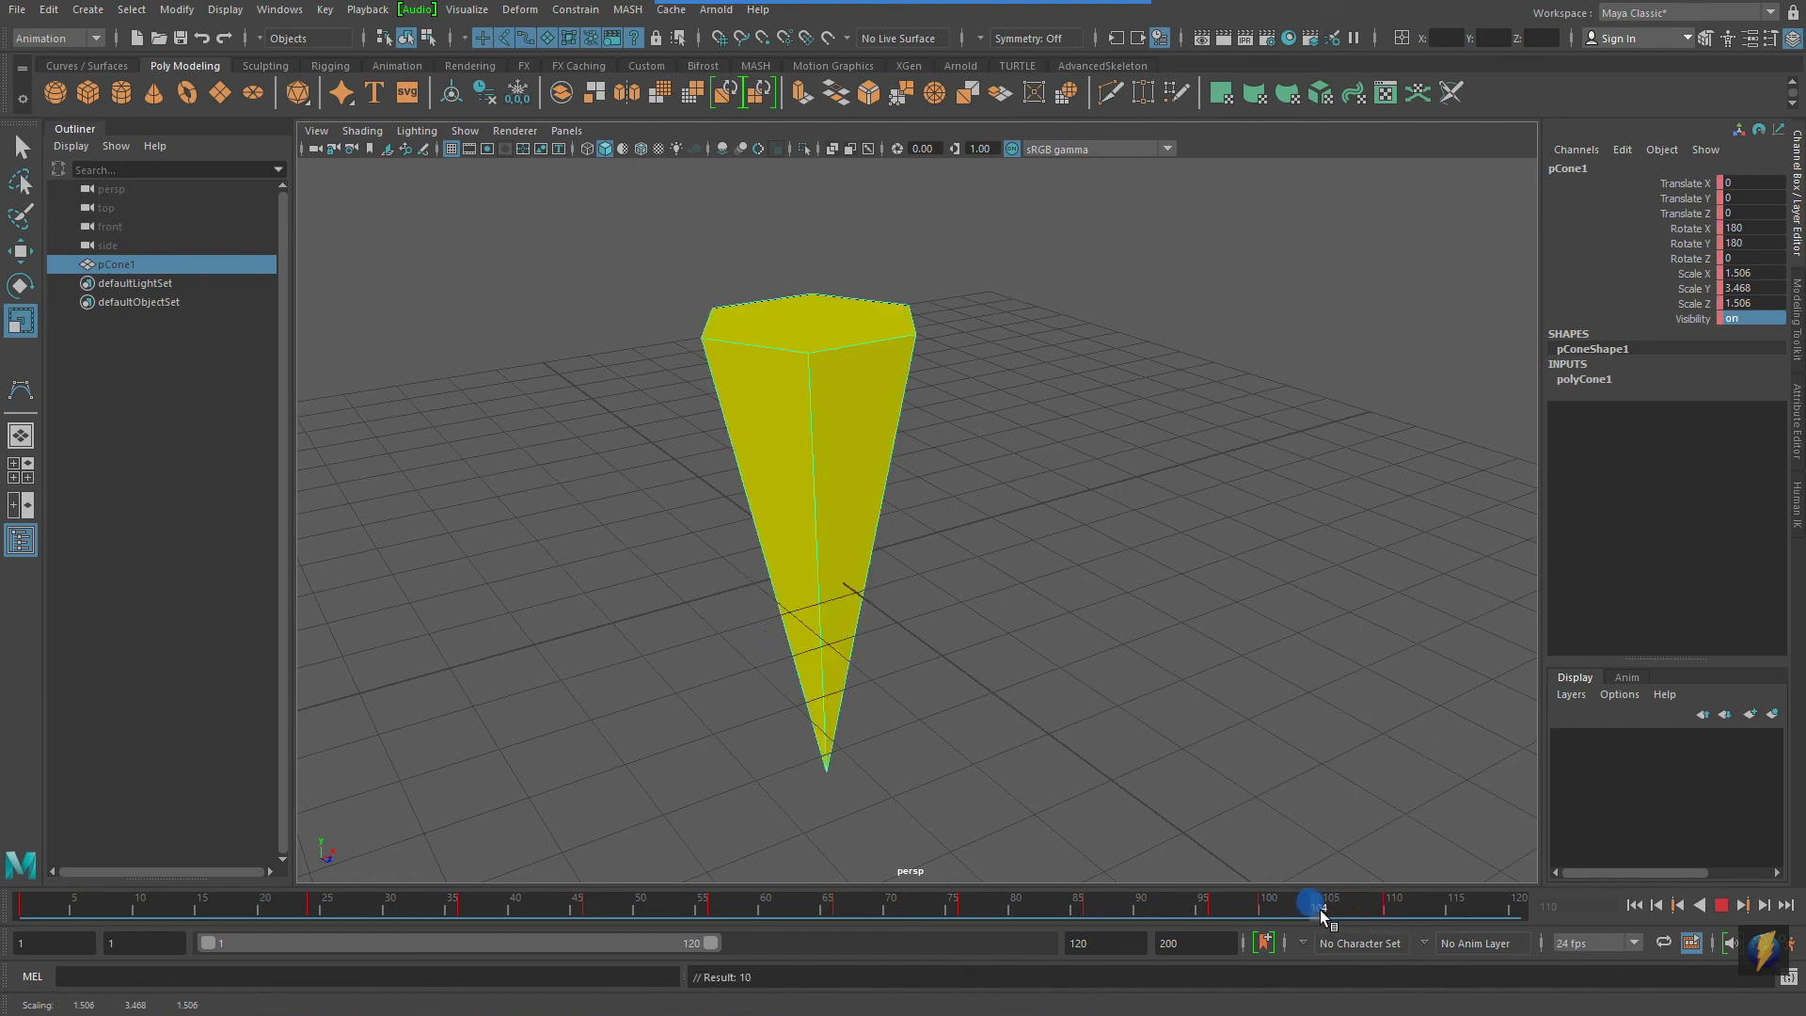
# Scrub to frame 110 to confirm the cone has vanished, with the view pulled back.
pyautogui.moveTo(1379, 914); pyautogui.dragTo(1326, 922)
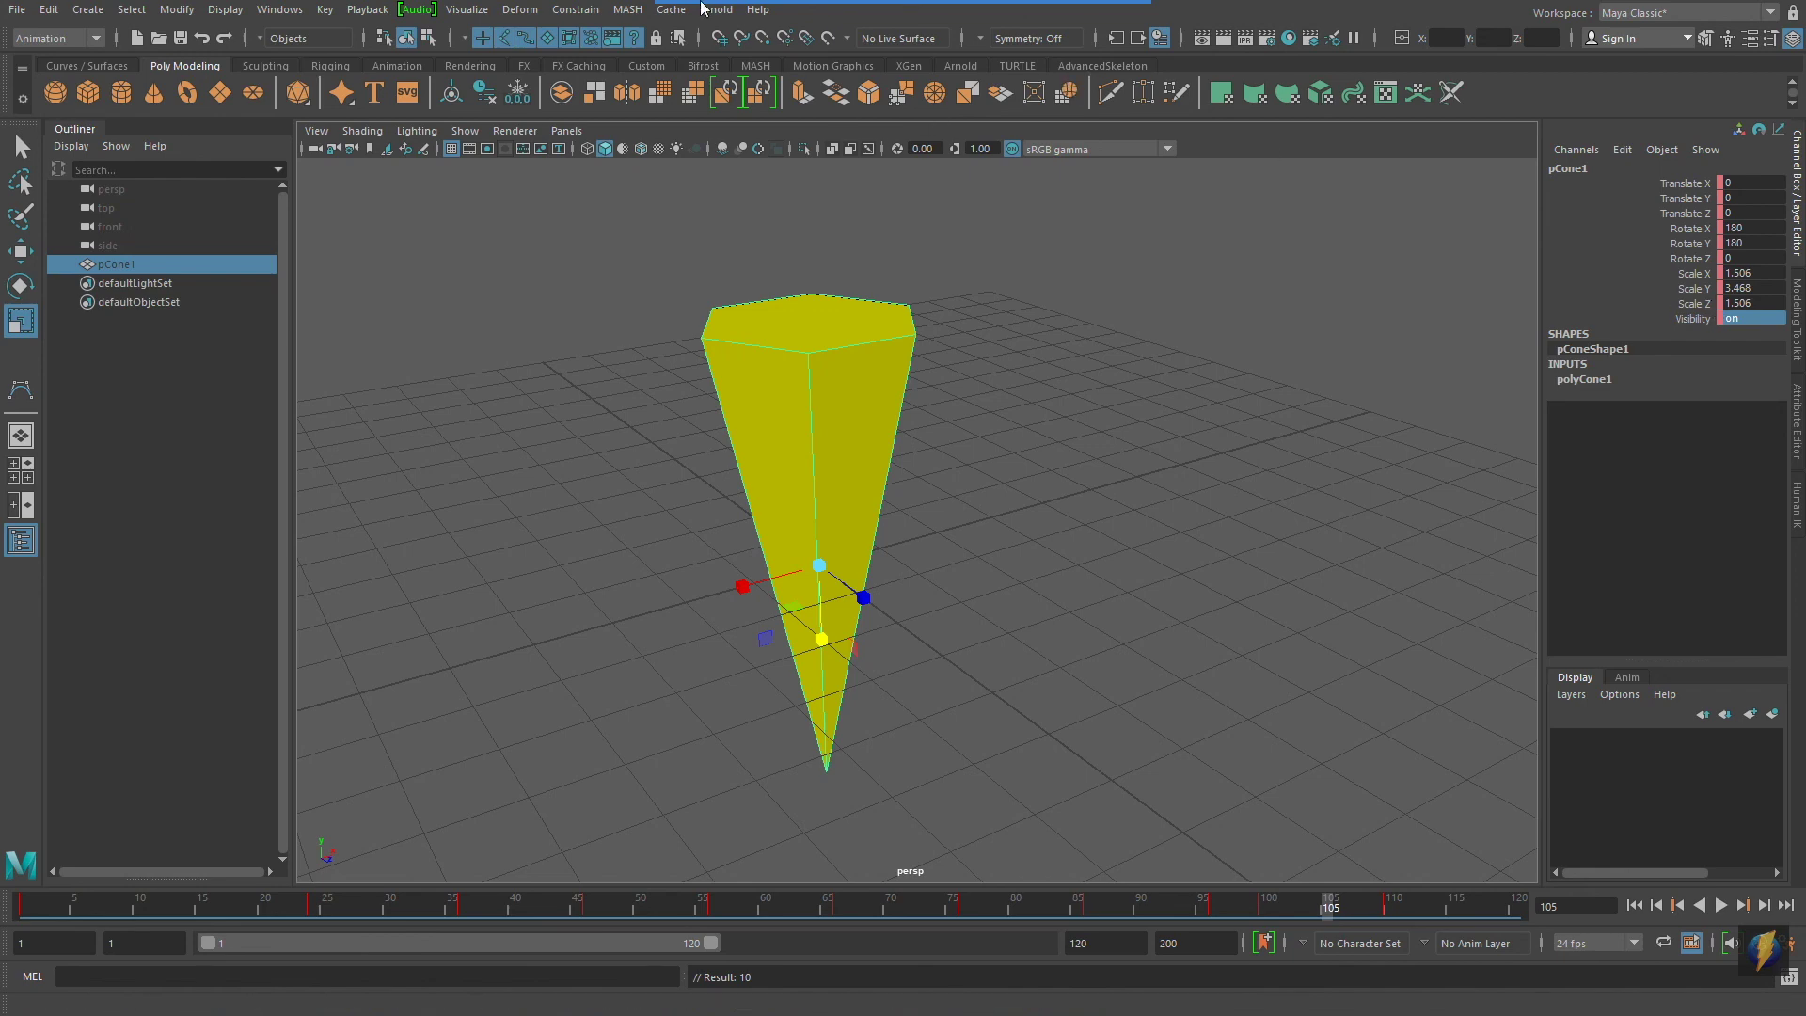
pyautogui.keyDown('alt'); pyautogui.moveTo(1148, 322); pyautogui.dragTo(560, 365, button='right'); pyautogui.keyUp('alt')
pyautogui.keyDown('alt'); pyautogui.moveTo(684, 368); pyautogui.dragTo(762, 397, button='middle'); pyautogui.keyUp('alt')
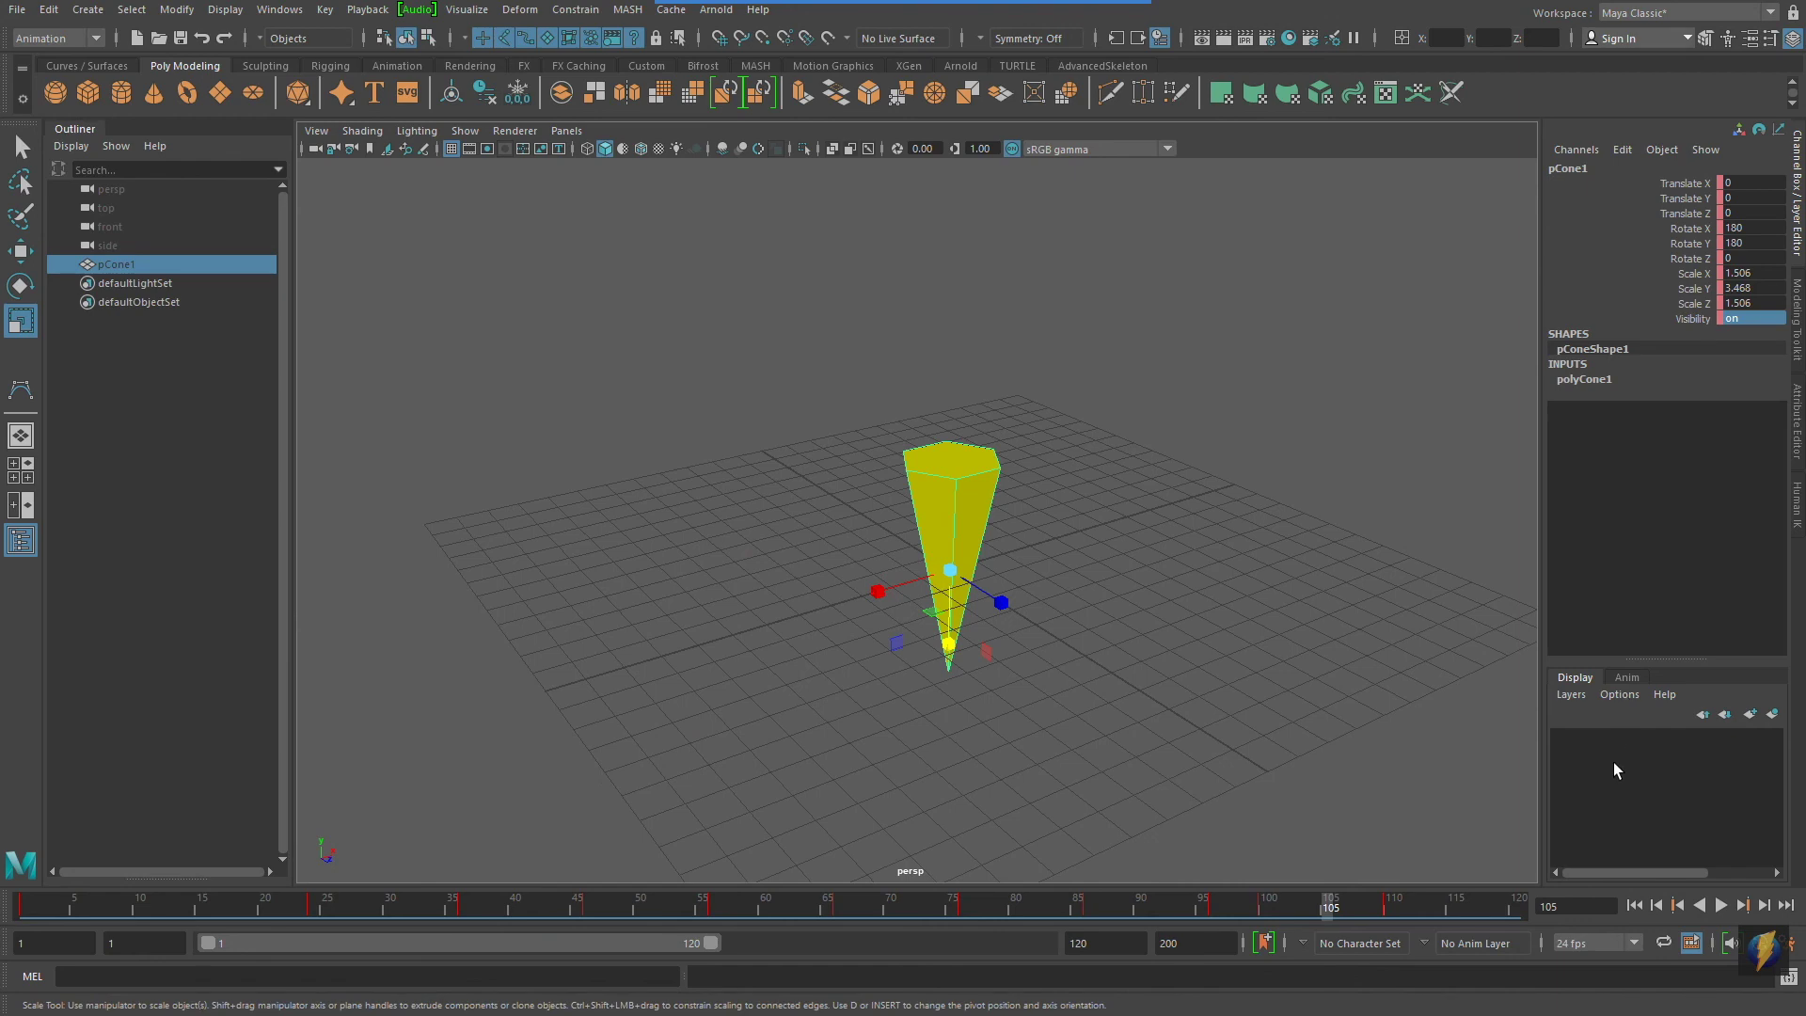
# Return the timeline to frame 1 so pCone1 sits upright at the origin at scale 1.
pyautogui.moveTo(1339, 900); pyautogui.dragTo(2, 774)
pyautogui.keyDown('alt'); pyautogui.moveTo(923, 582); pyautogui.dragTo(1006, 569, button='middle'); pyautogui.keyUp('alt')
pyautogui.keyDown('alt'); pyautogui.moveTo(1087, 568); pyautogui.dragTo(1059, 589); pyautogui.keyUp('alt')
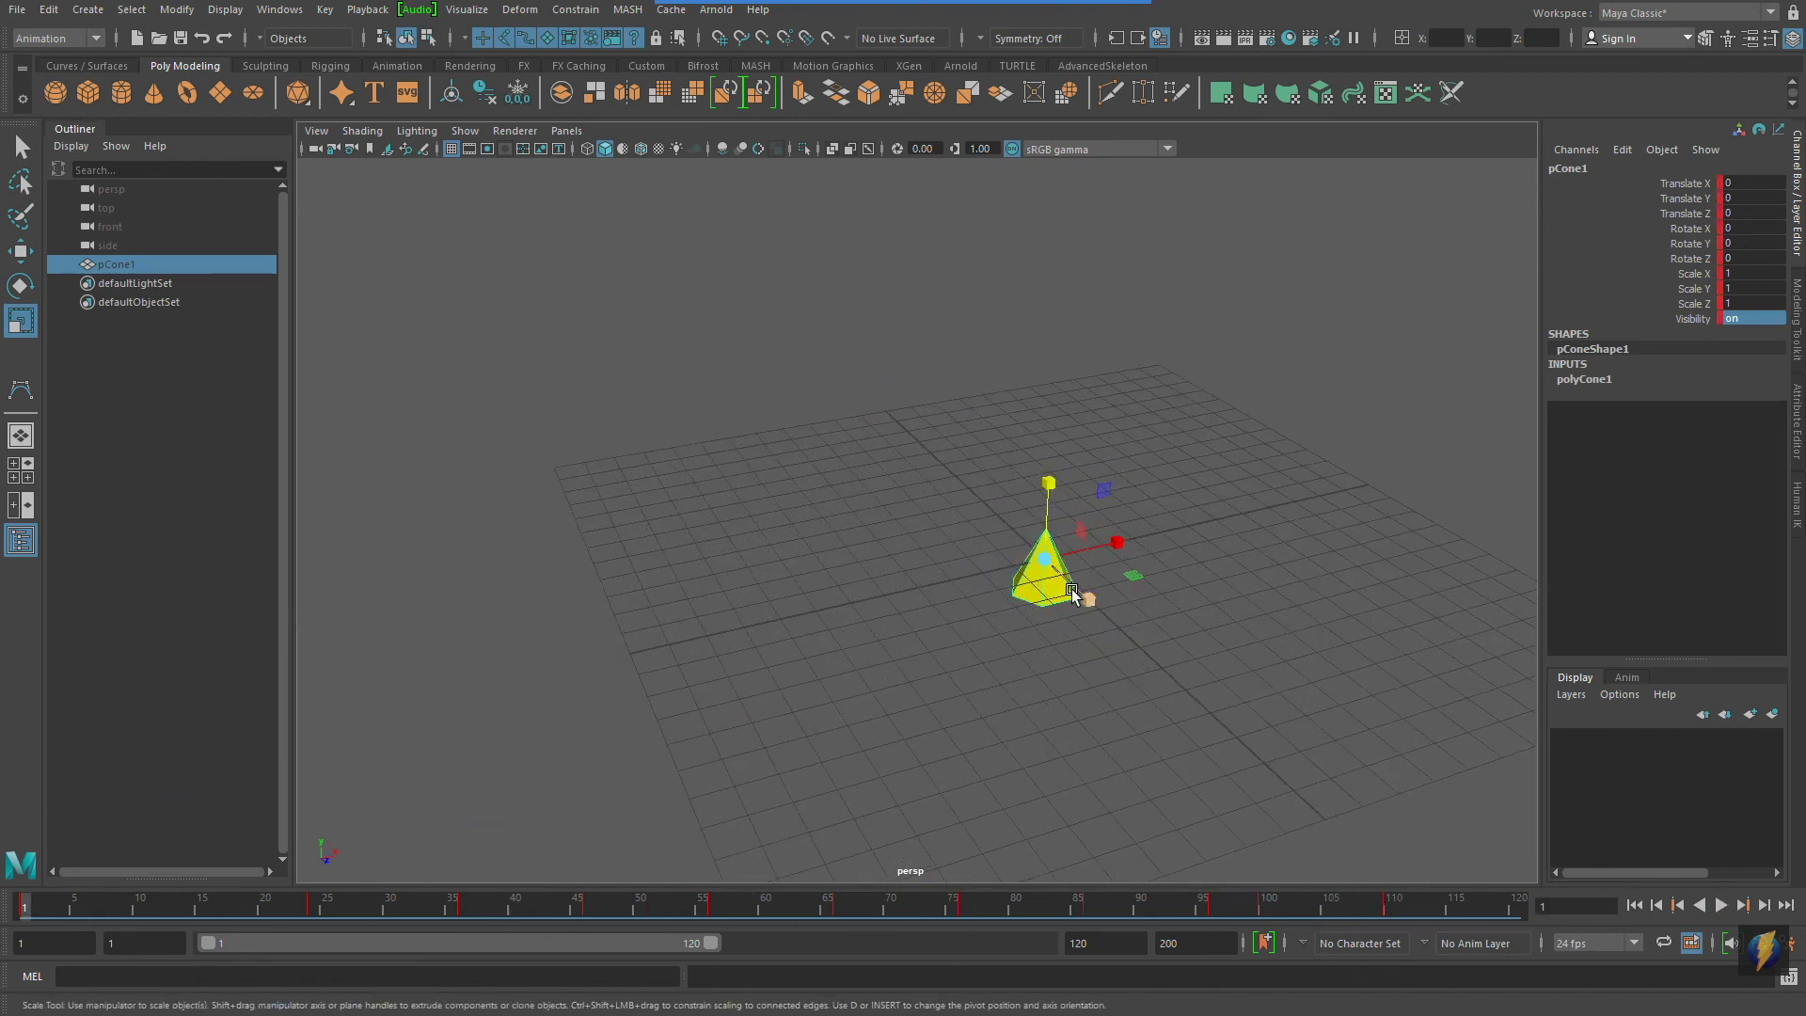
pyautogui.moveTo(999, 3)
pyautogui.click(971, 39)
pyautogui.moveTo(1312, 532)
pyautogui.mouseDown()
pyautogui.moveTo(1727, 879)
pyautogui.moveTo(1721, 895)
pyautogui.mouseUp()
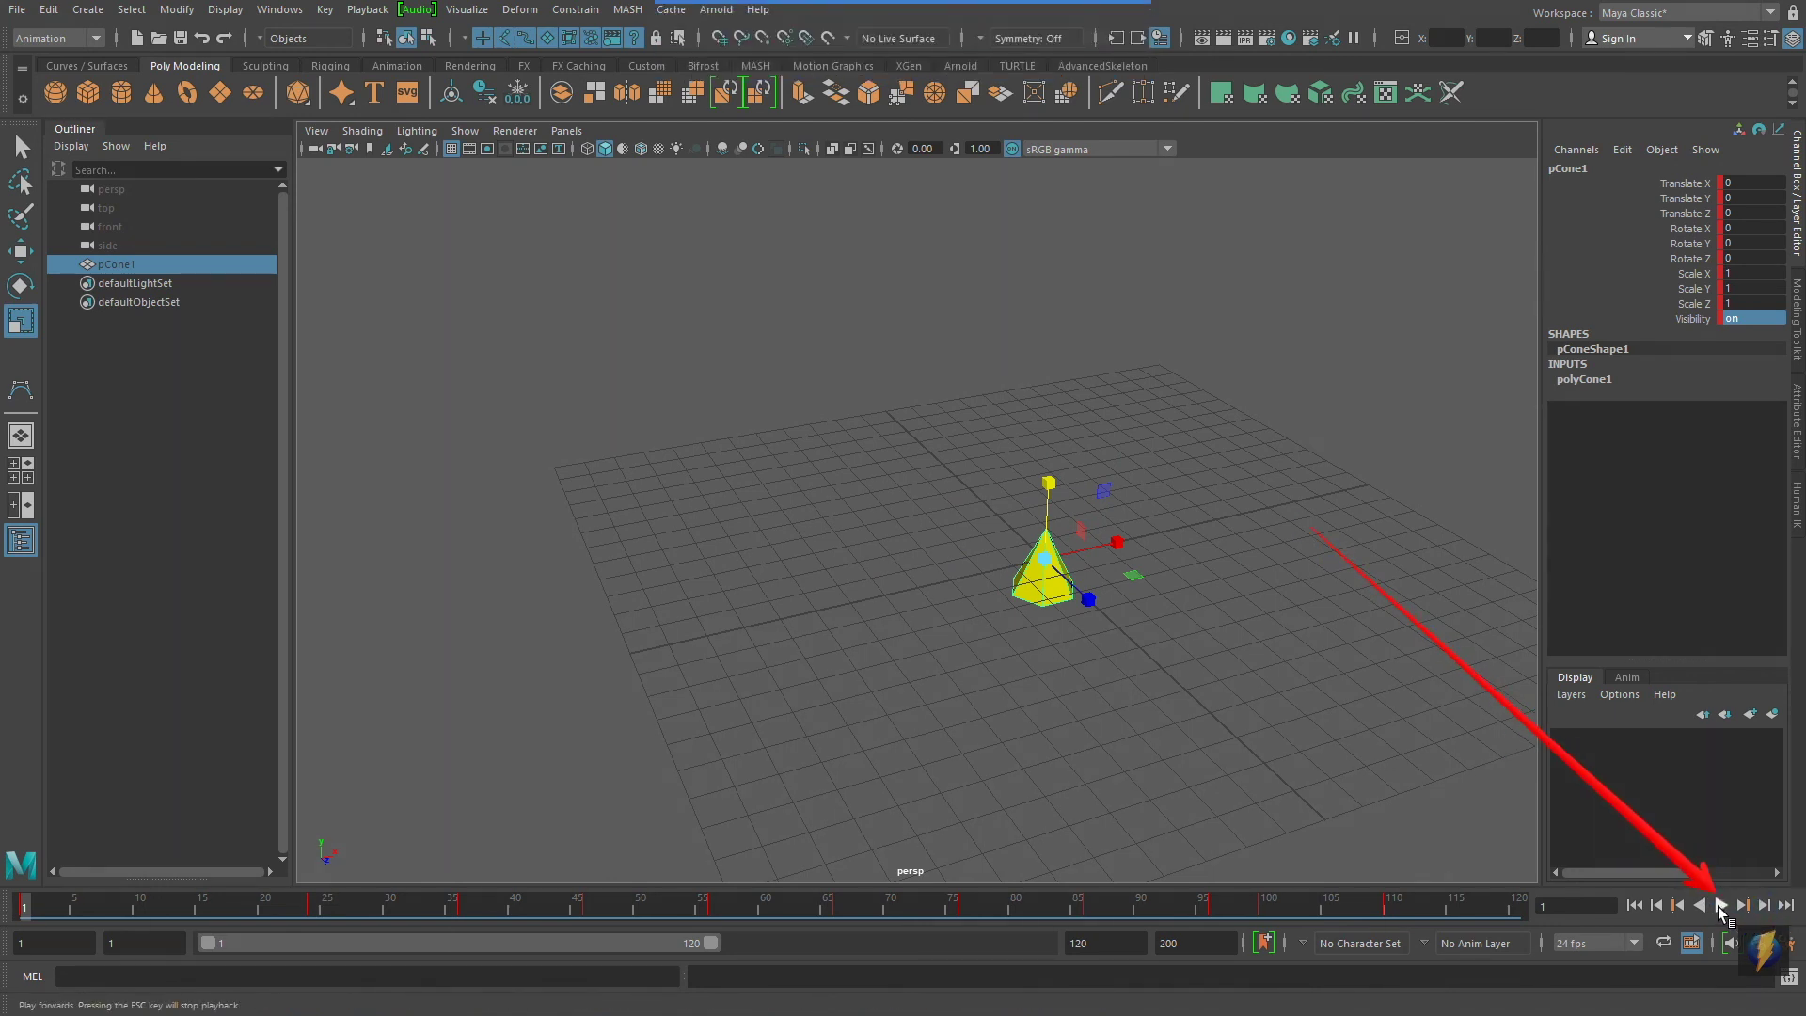
pyautogui.click(1717, 906)
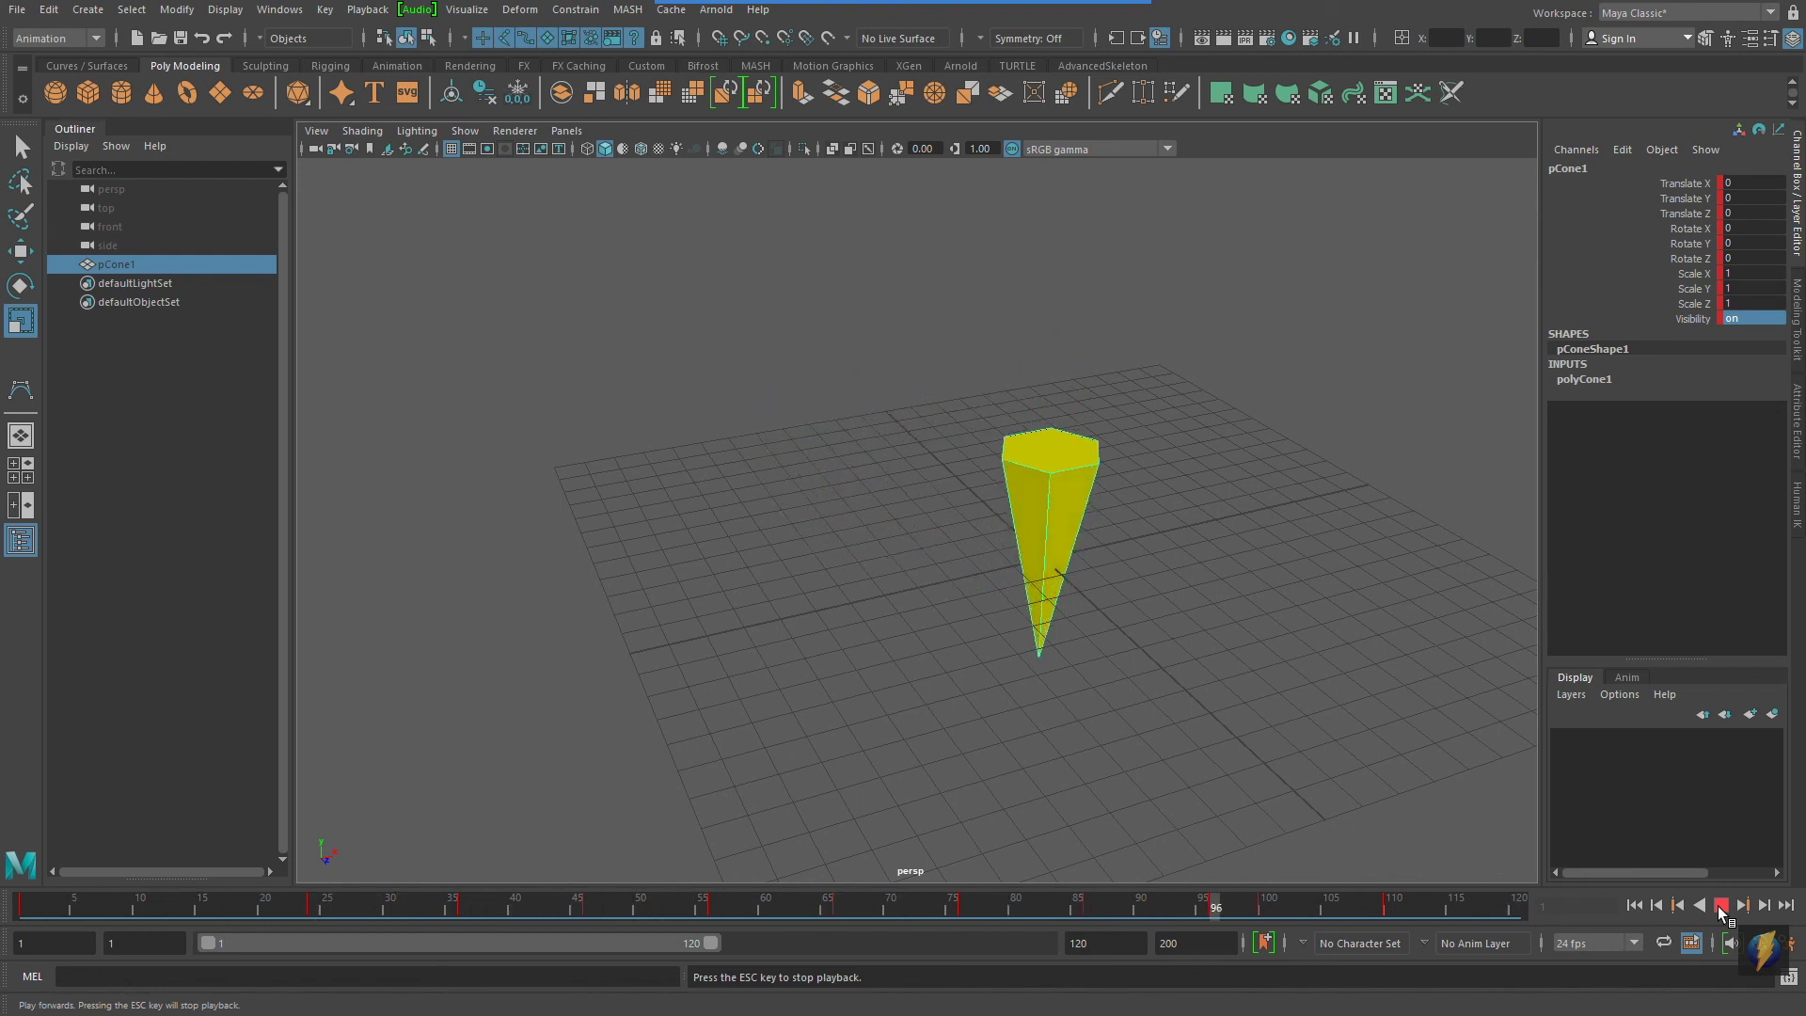
pyautogui.click(1720, 905)
pyautogui.click(1360, 900)
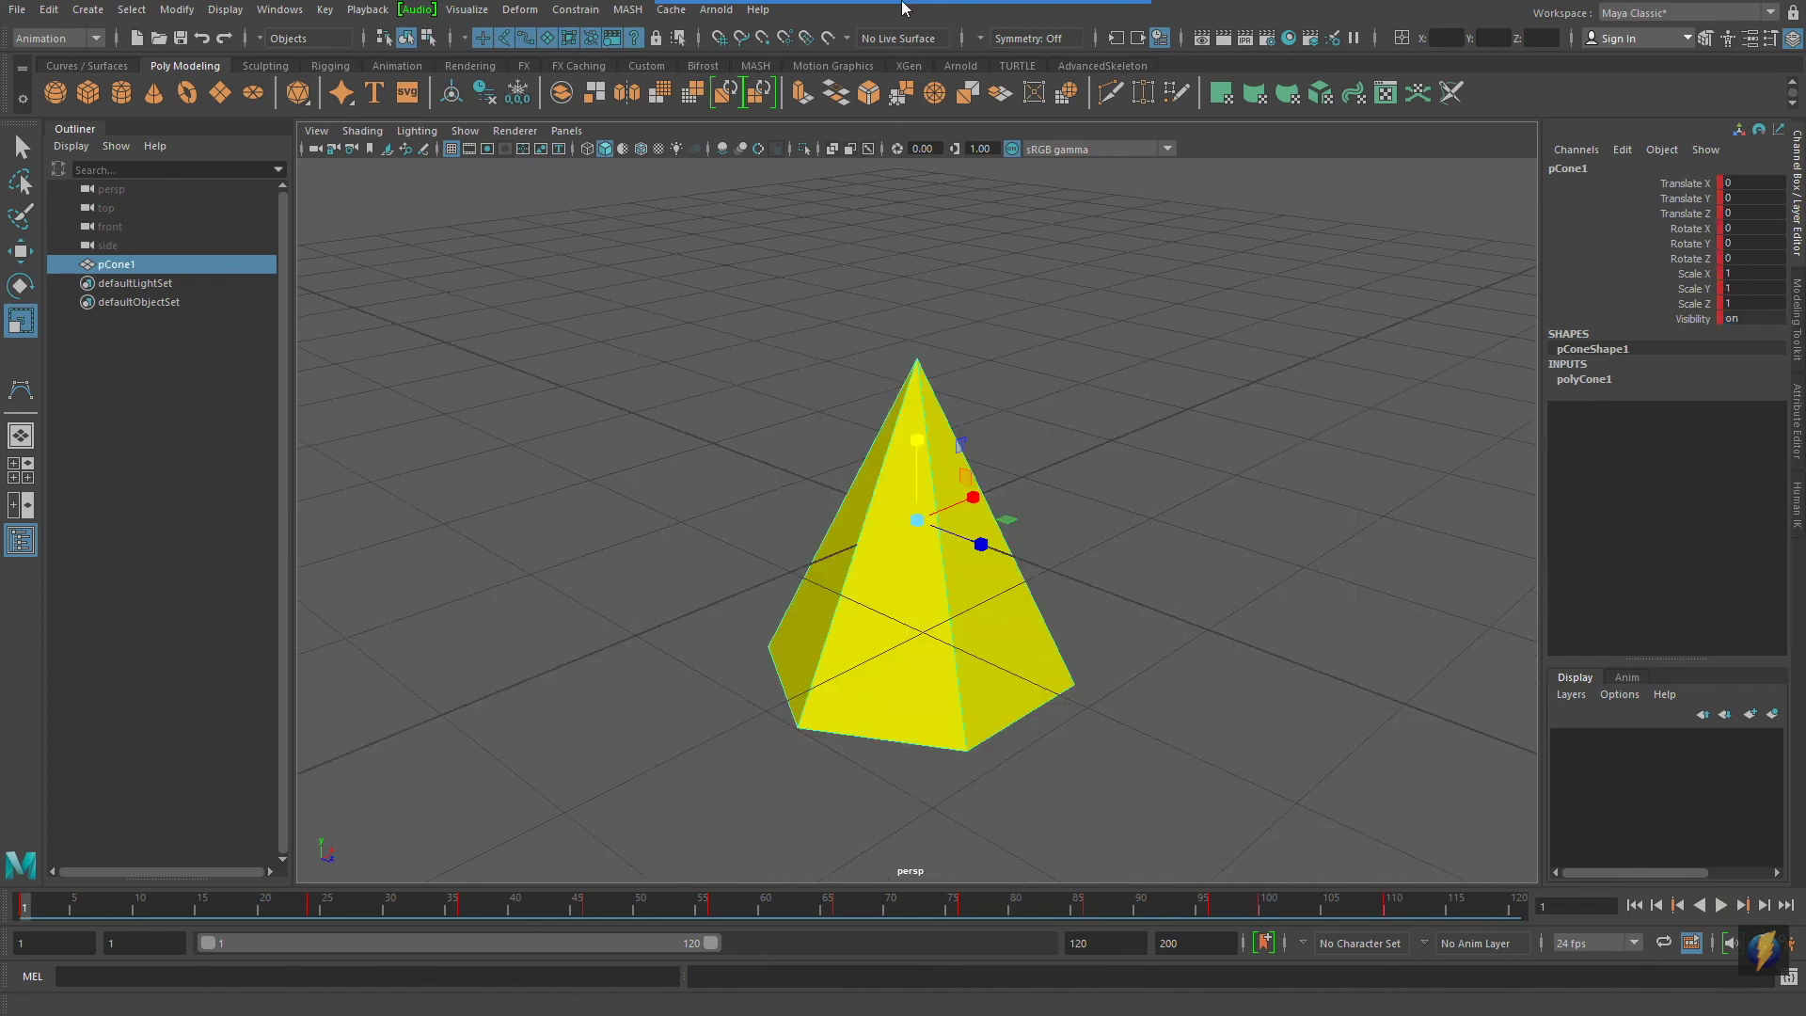
pyautogui.moveTo(755, 38)
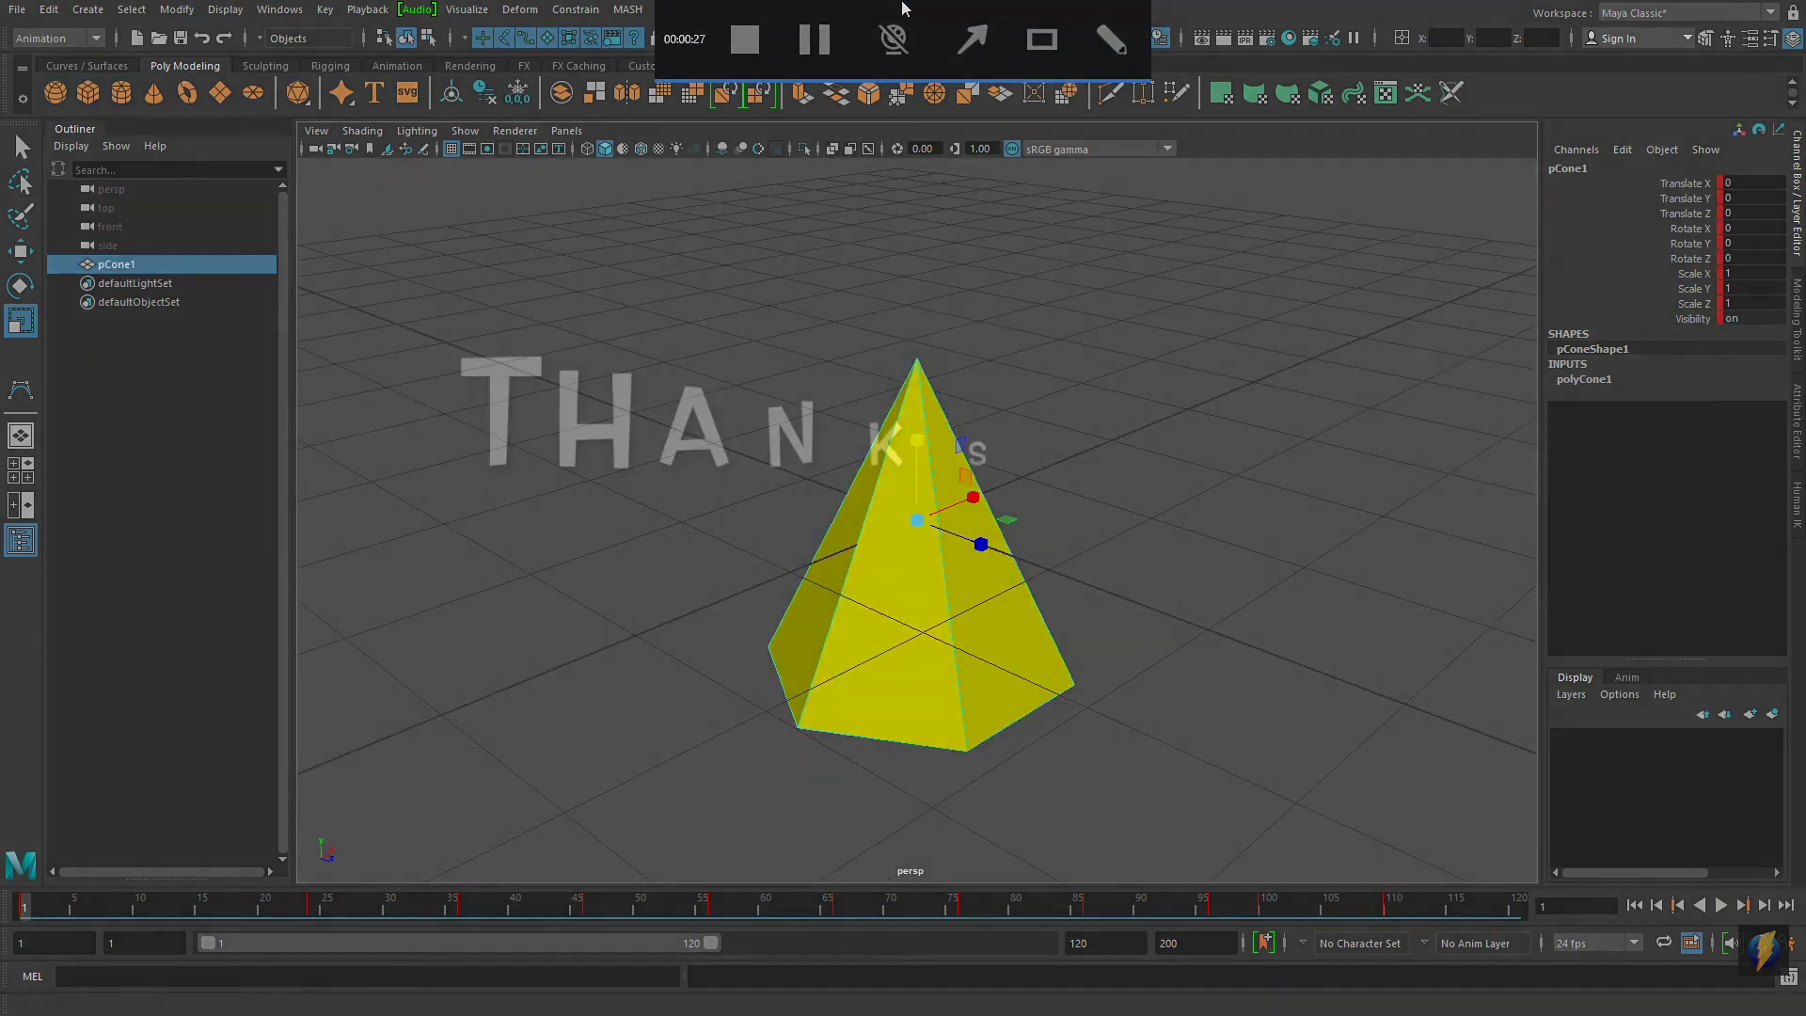